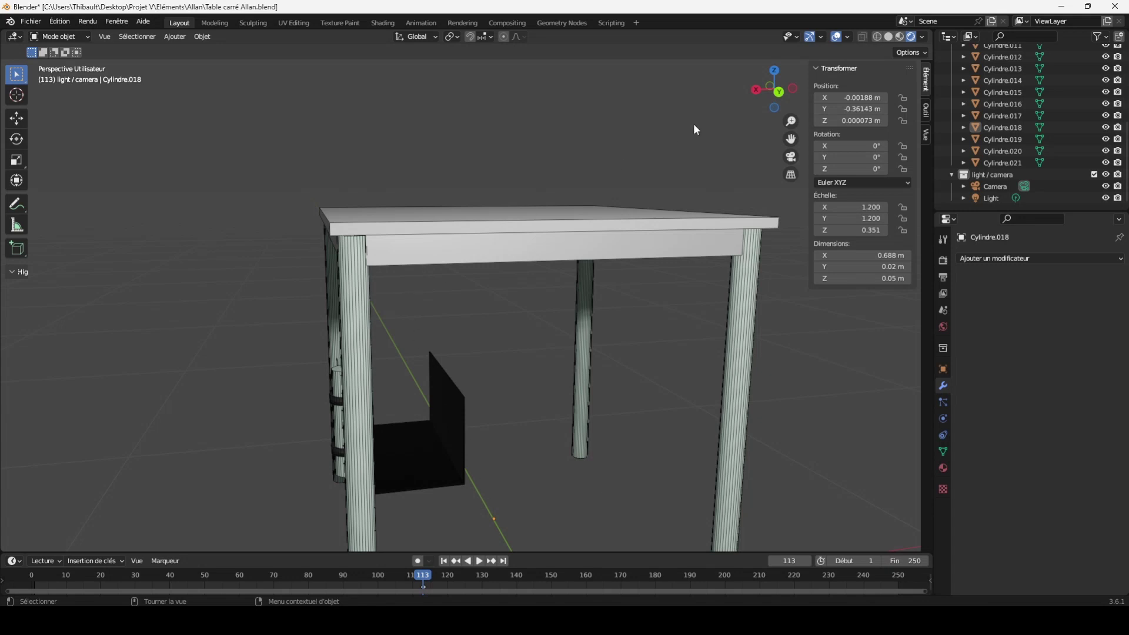
Select front leg Cylindre.020 and start moving it along Z toward the tabletop underside
drag(791, 120, 791, 58)
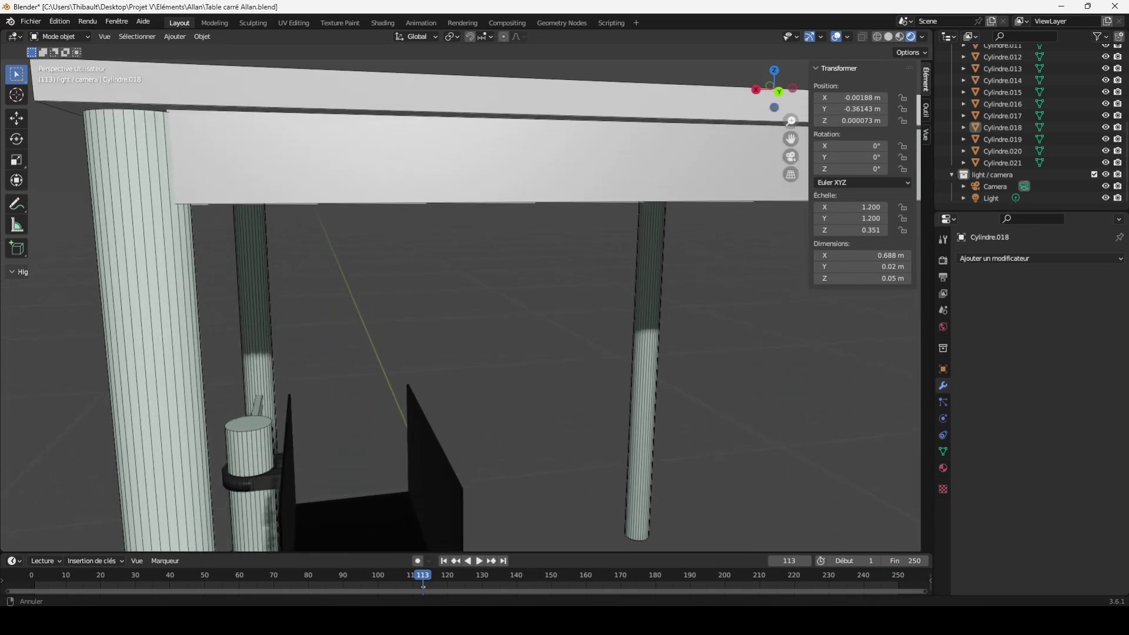
drag(790, 120, 795, 229)
click(403, 211)
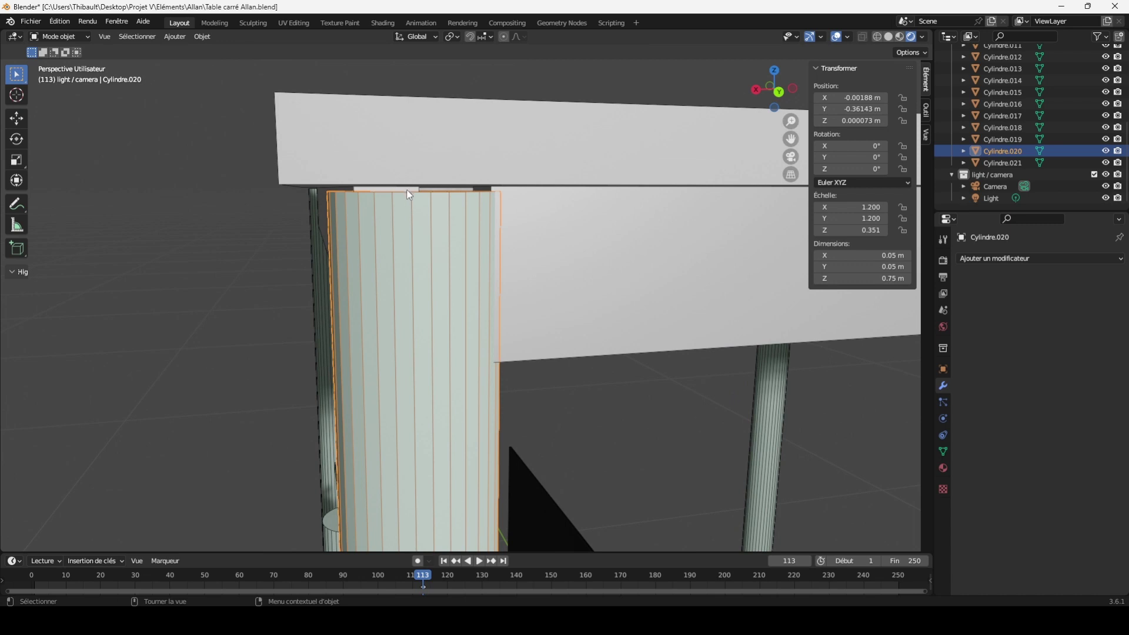
key(g)
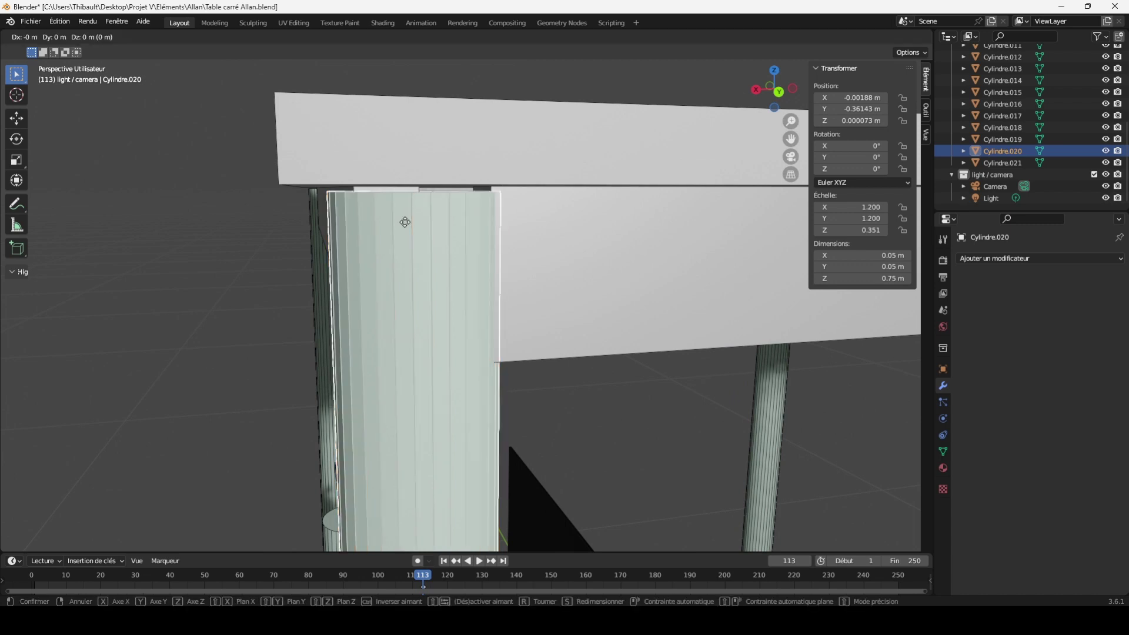
key(z)
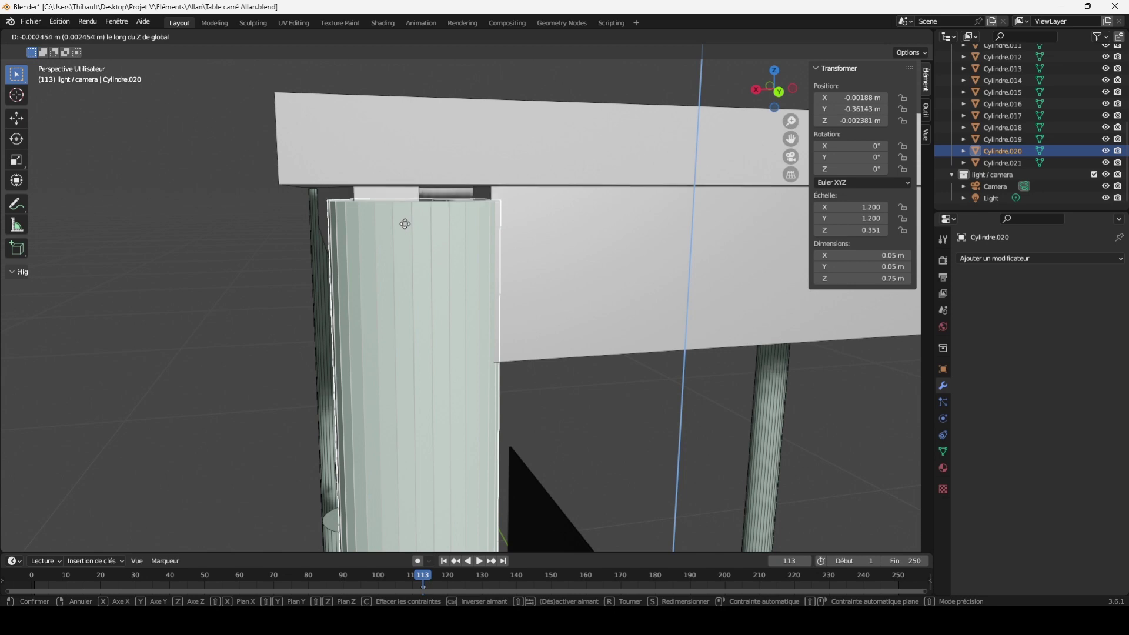
Confirm the leg's Z move at 0.001673 m, inspect its joint with the tabletop, and reselect it
click(424, 198)
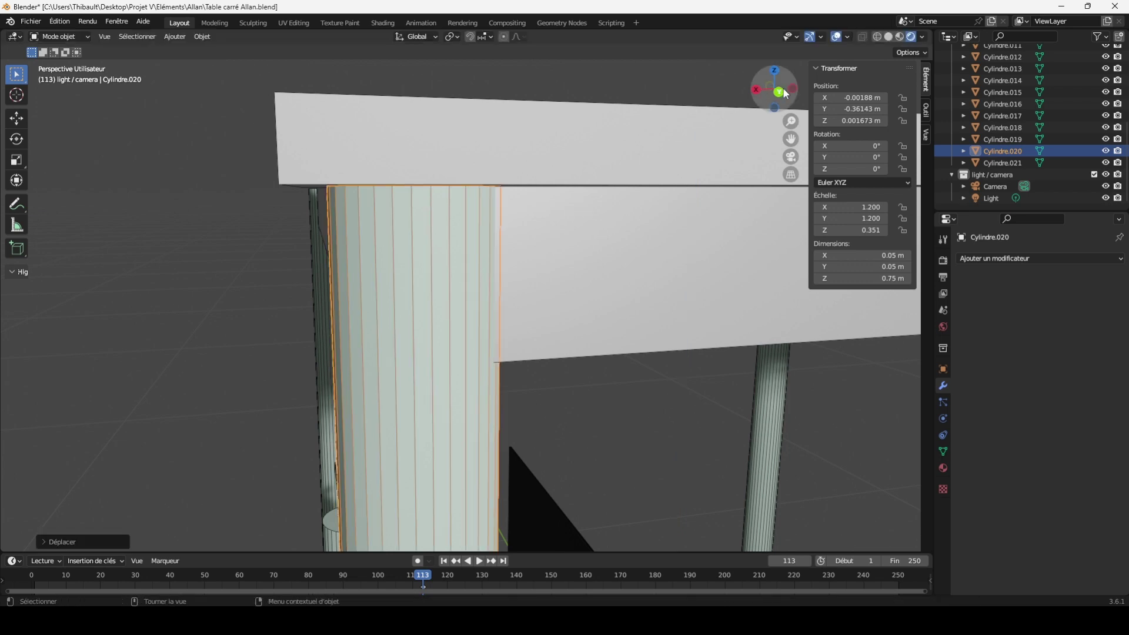
drag(791, 121, 791, 100)
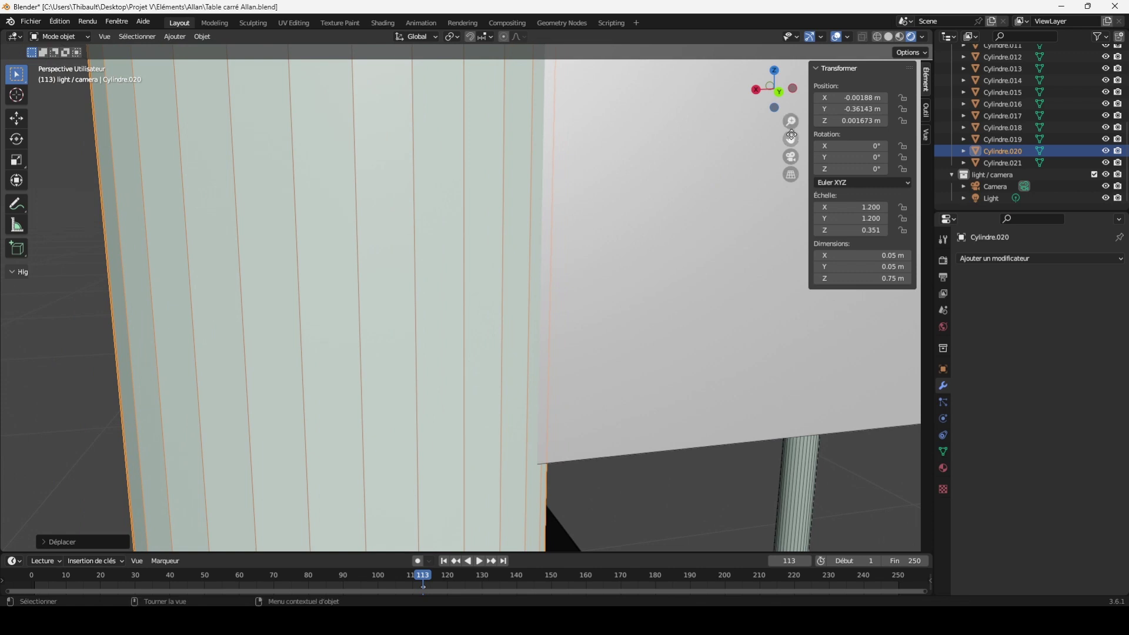
drag(791, 139, 835, 306)
drag(791, 139, 679, 152)
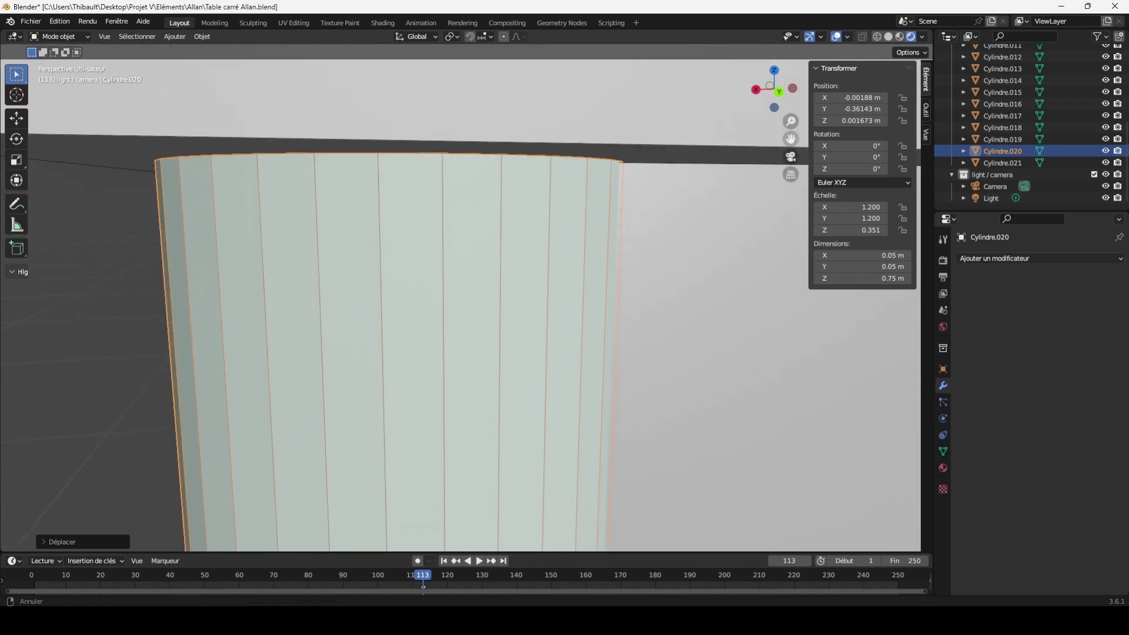
click(645, 187)
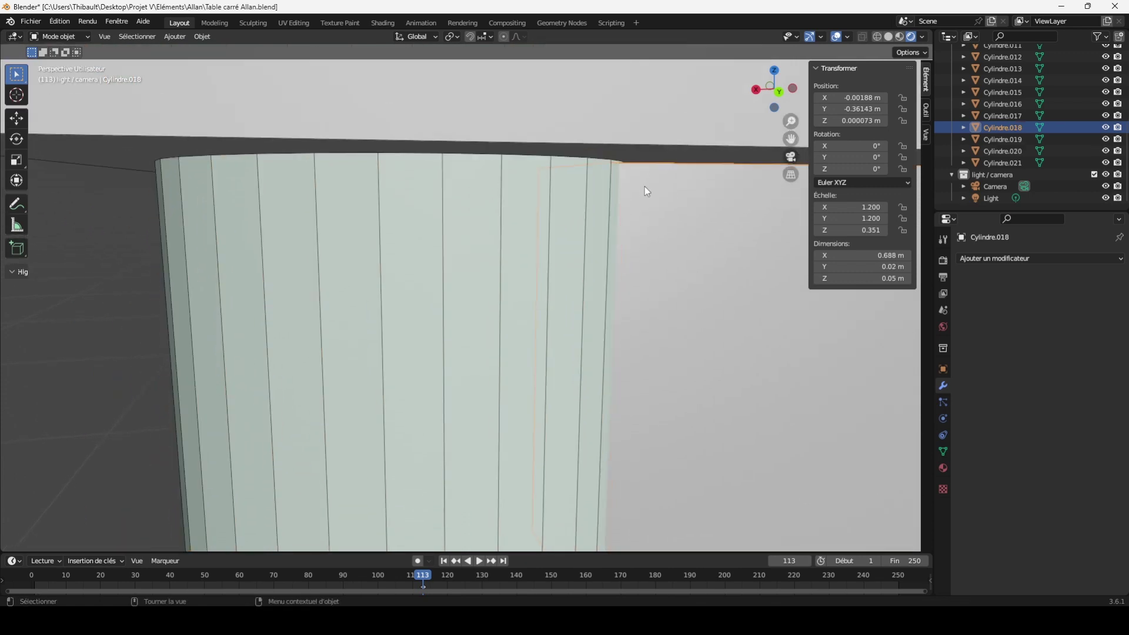
click(495, 188)
Zoom out and orbit to view the whole table from above
mouse_move(791, 121)
mouse_down()
mouse_move(791, 223)
mouse_move(790, 176)
mouse_up()
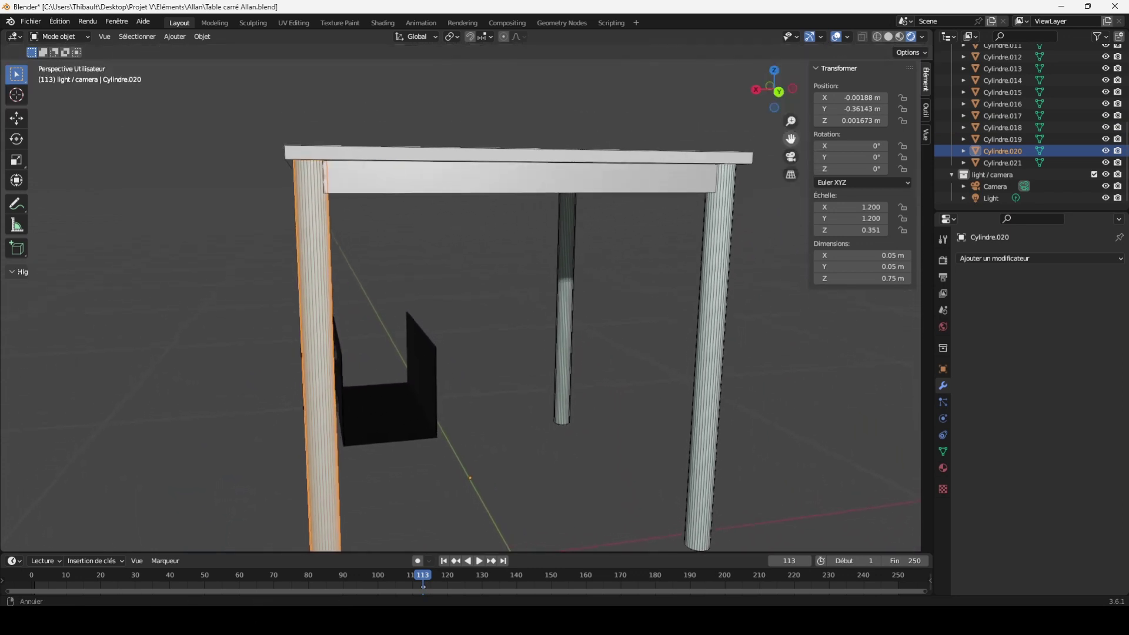
scroll(406, 288, down, 3)
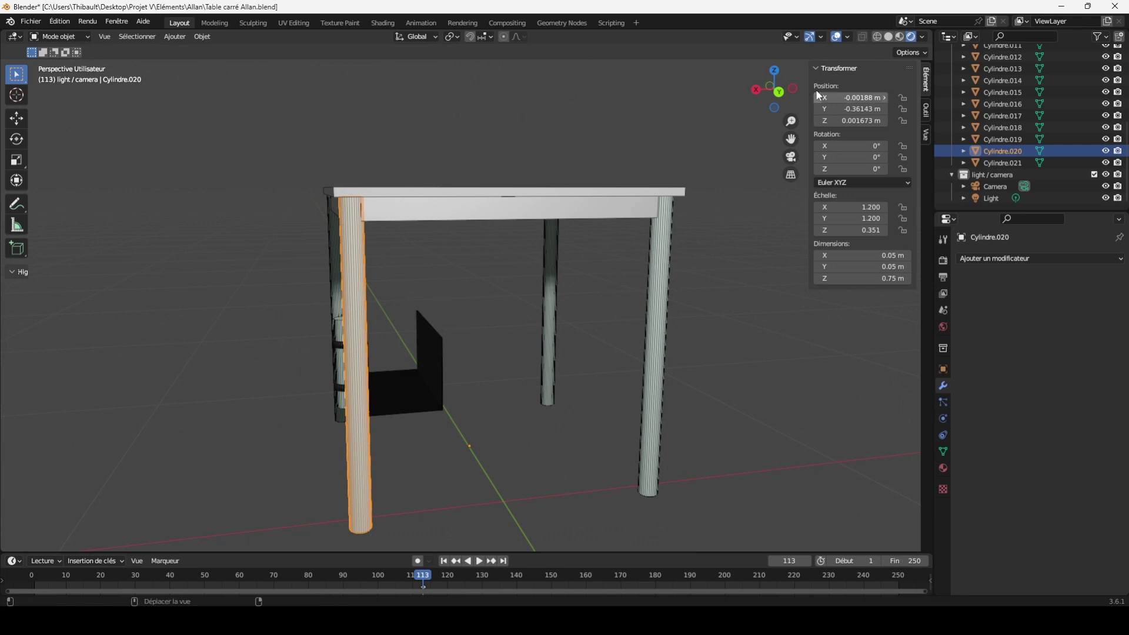
drag(788, 101, 732, 281)
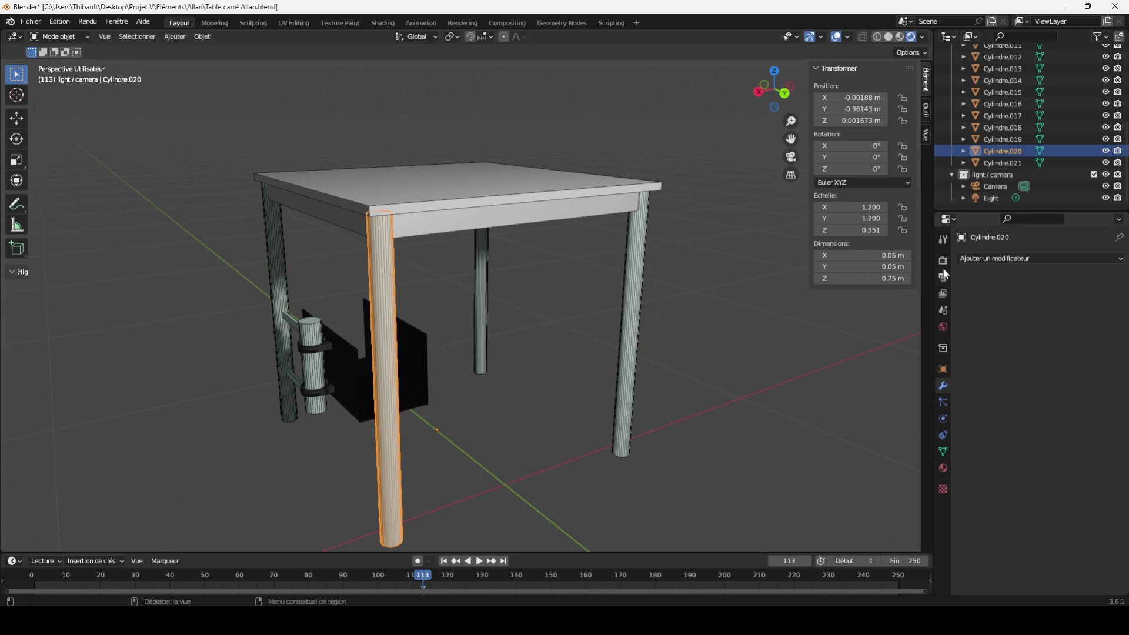
click(1000, 259)
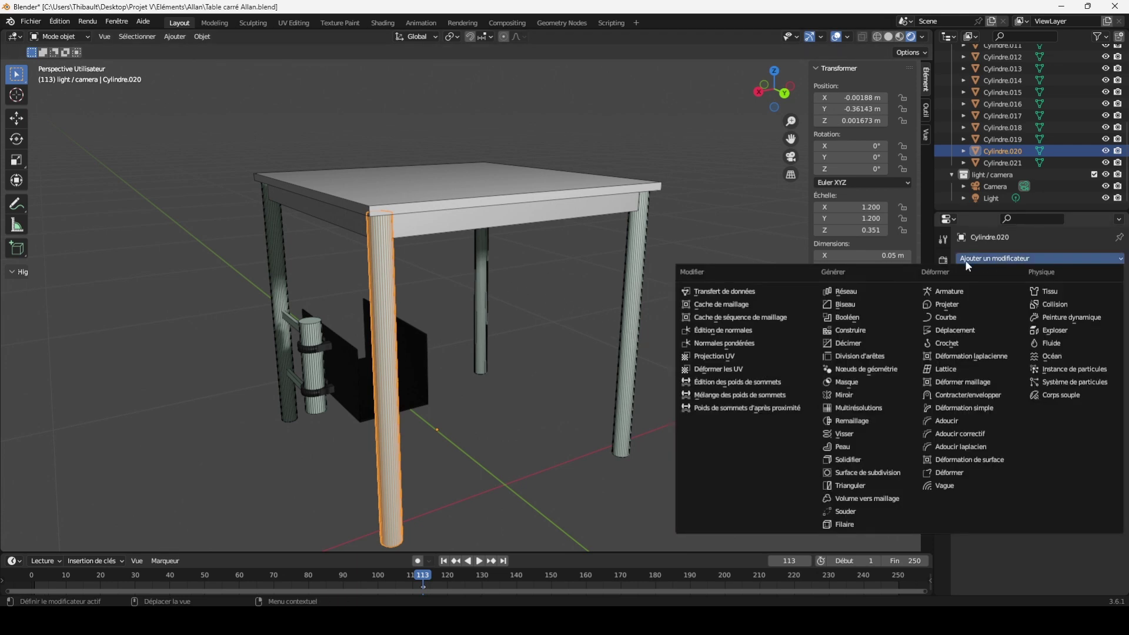
click(838, 292)
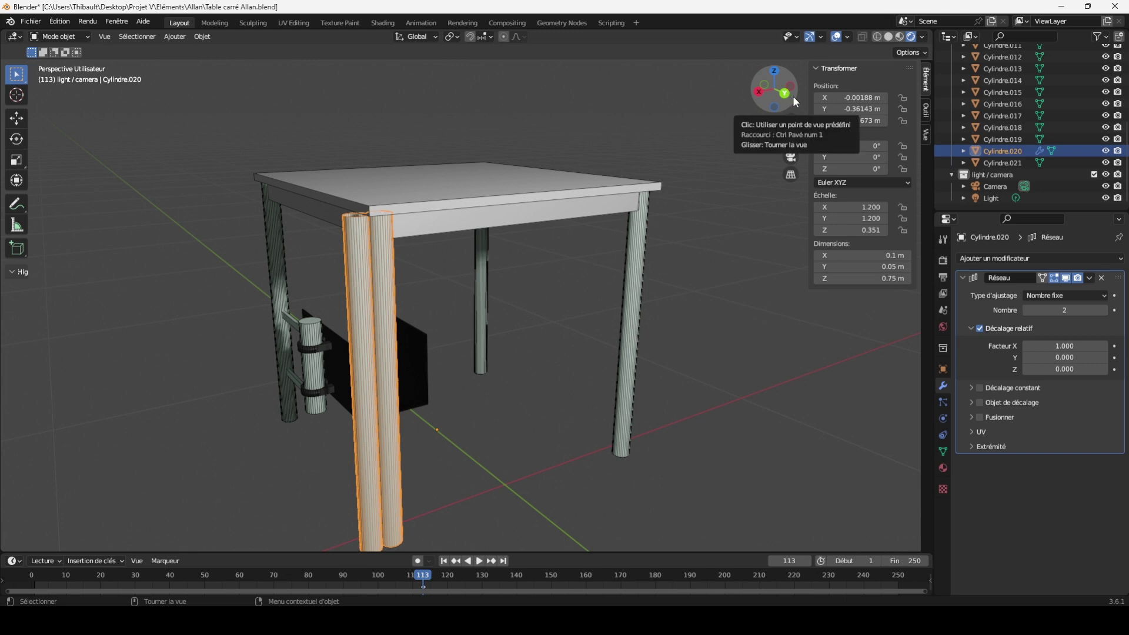
mouse_move(786, 94)
mouse_down()
mouse_move(771, 95)
mouse_move(787, 97)
mouse_up()
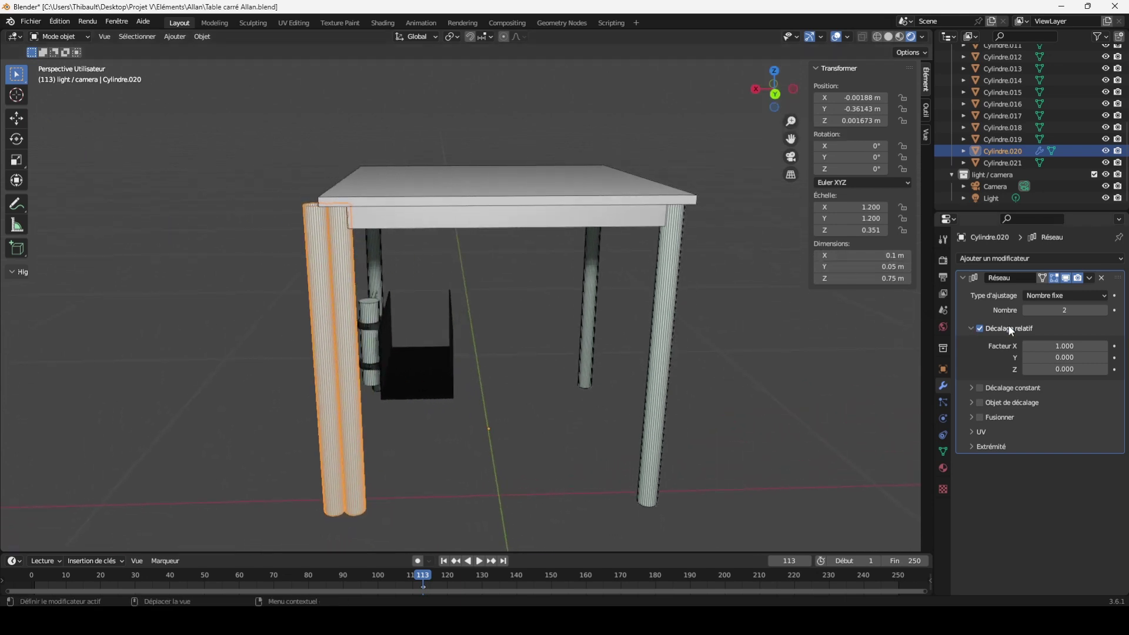
key(KP_1)
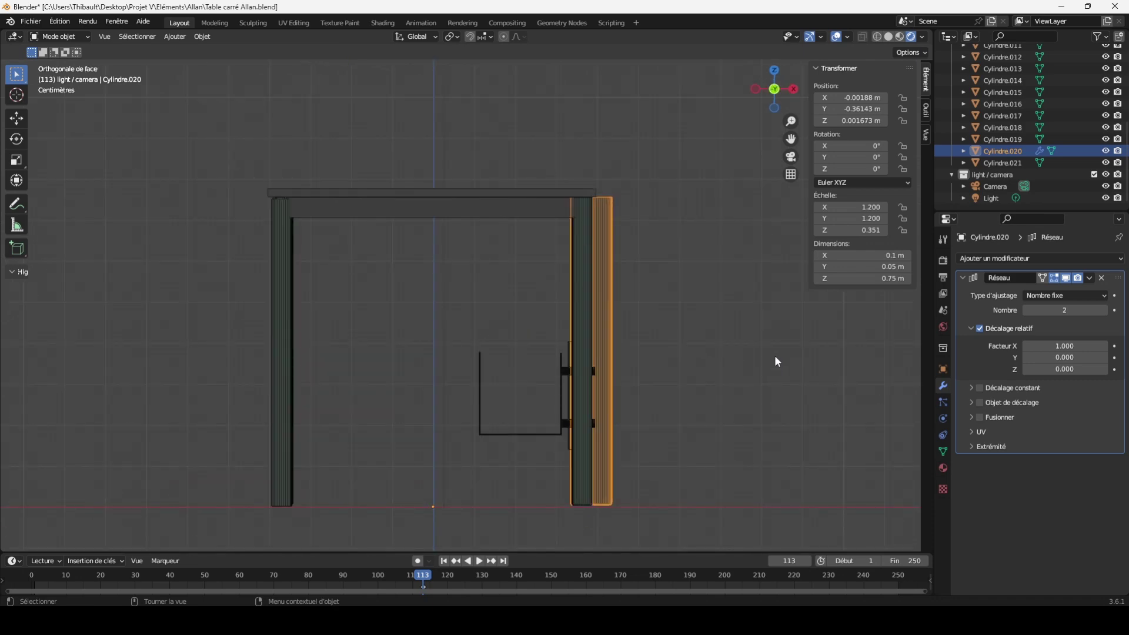
key(ctrl+z)
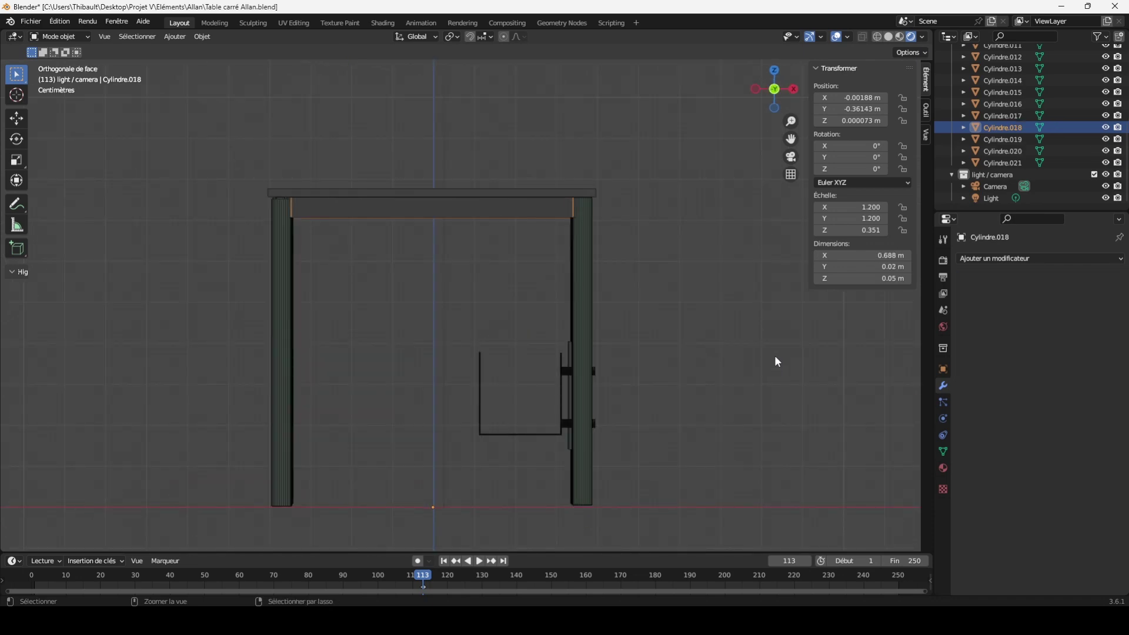
Box-select the tabletop, four legs and magazine rack from the front view
drag(786, 101, 759, 109)
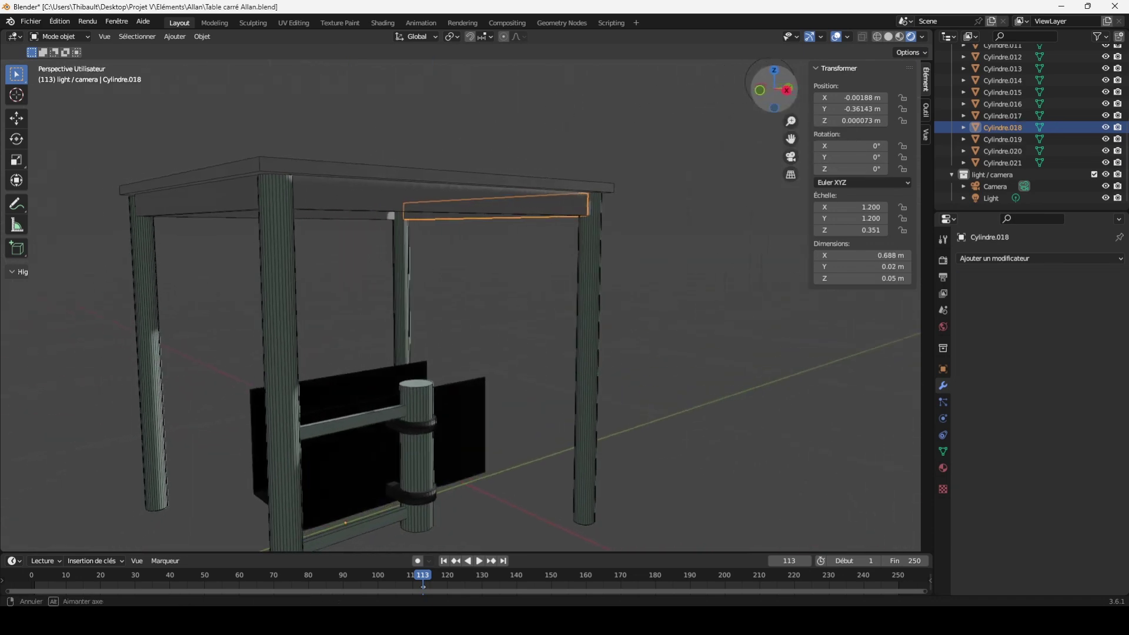
key(KP_1)
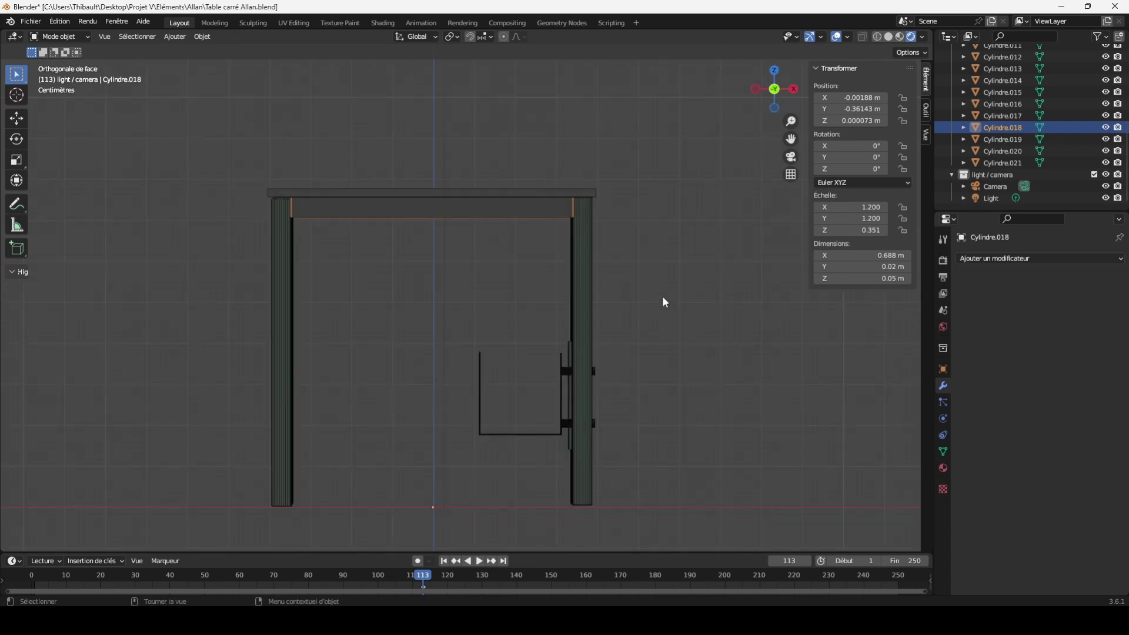
mouse_move(788, 101)
mouse_down()
mouse_move(764, 97)
mouse_move(506, 335)
mouse_up()
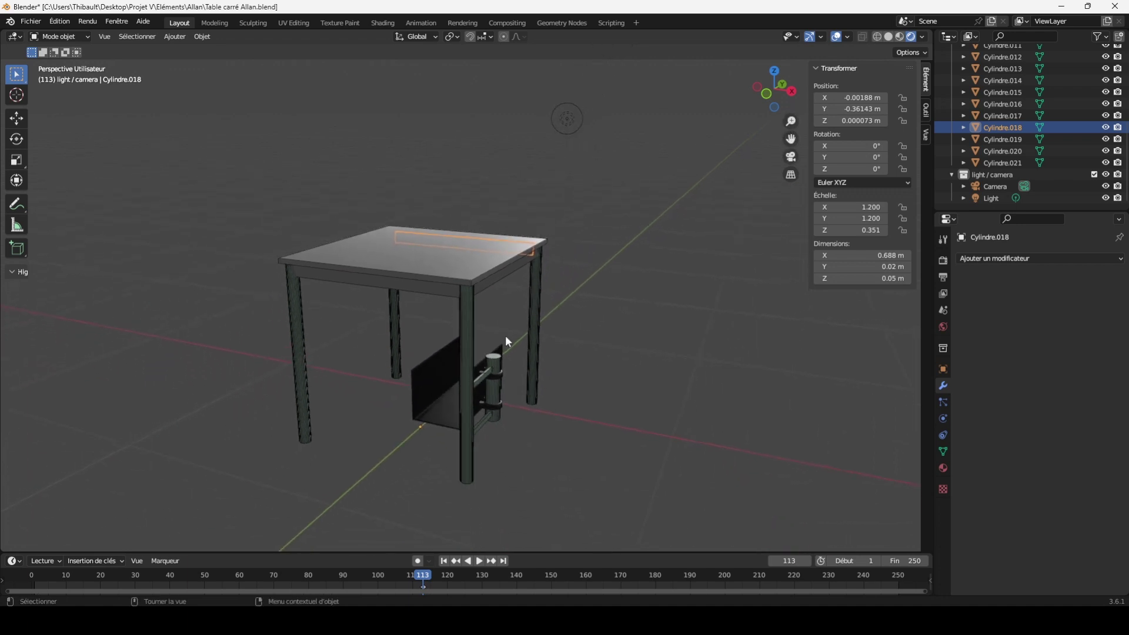
key(KP_1)
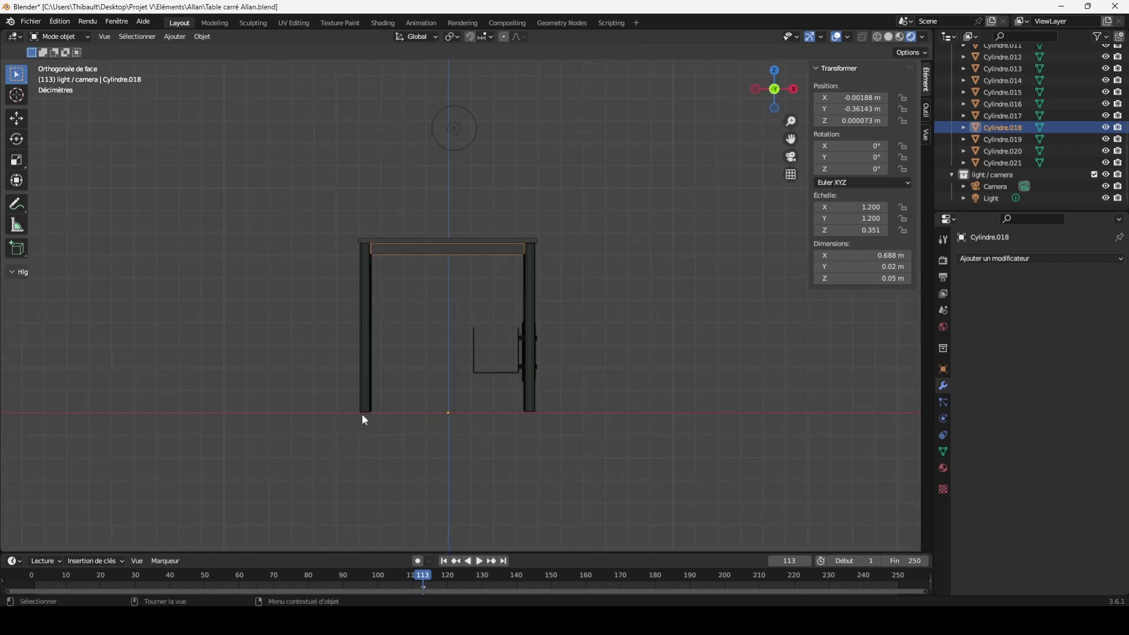
drag(771, 89, 779, 104)
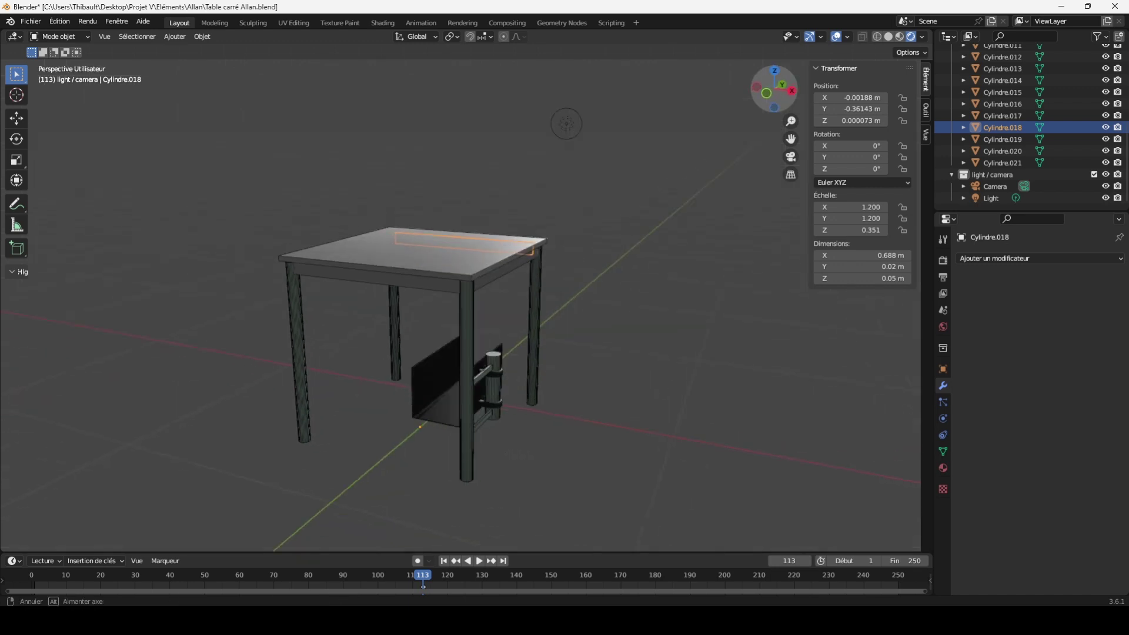
drag(217, 200, 582, 499)
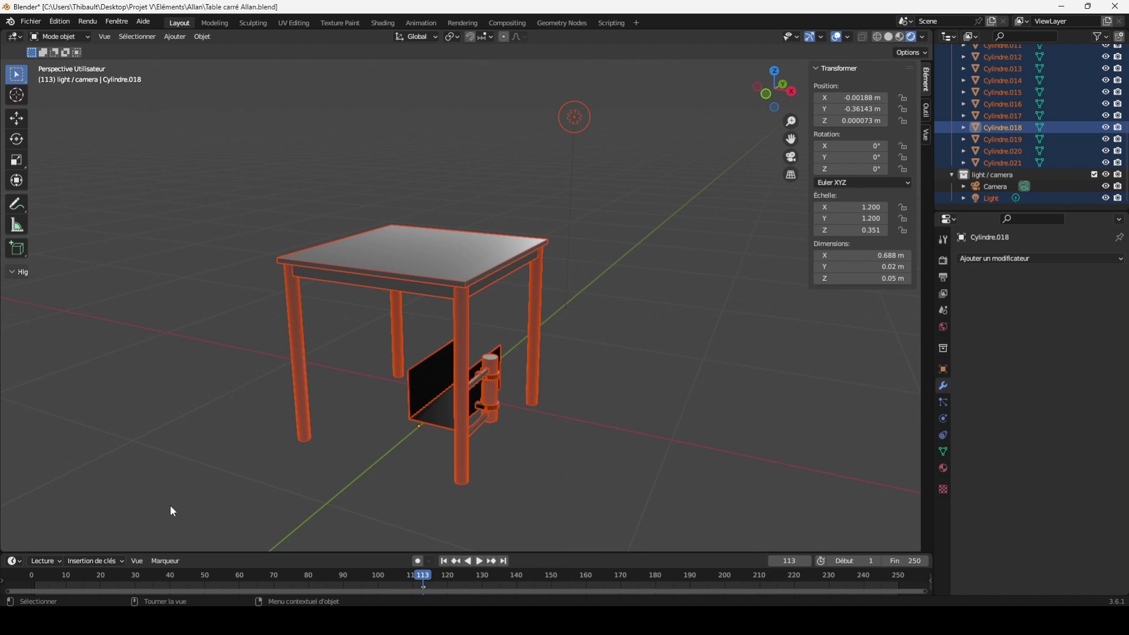
Reselect every table part and the magazine rack with a box selection
key(KP_1)
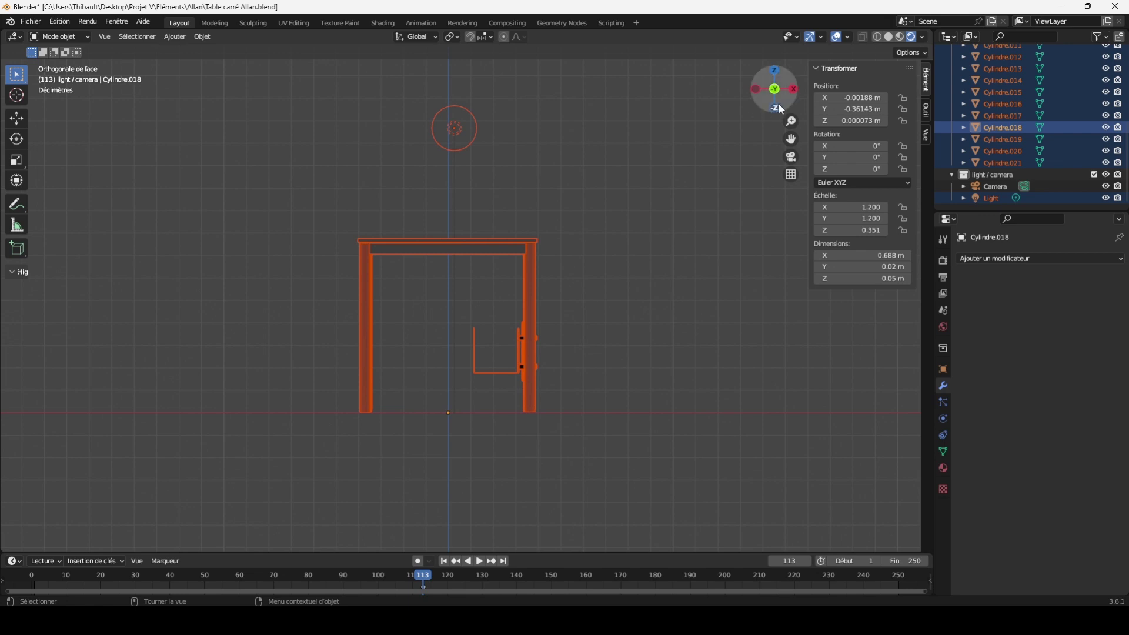
drag(781, 110, 307, 327)
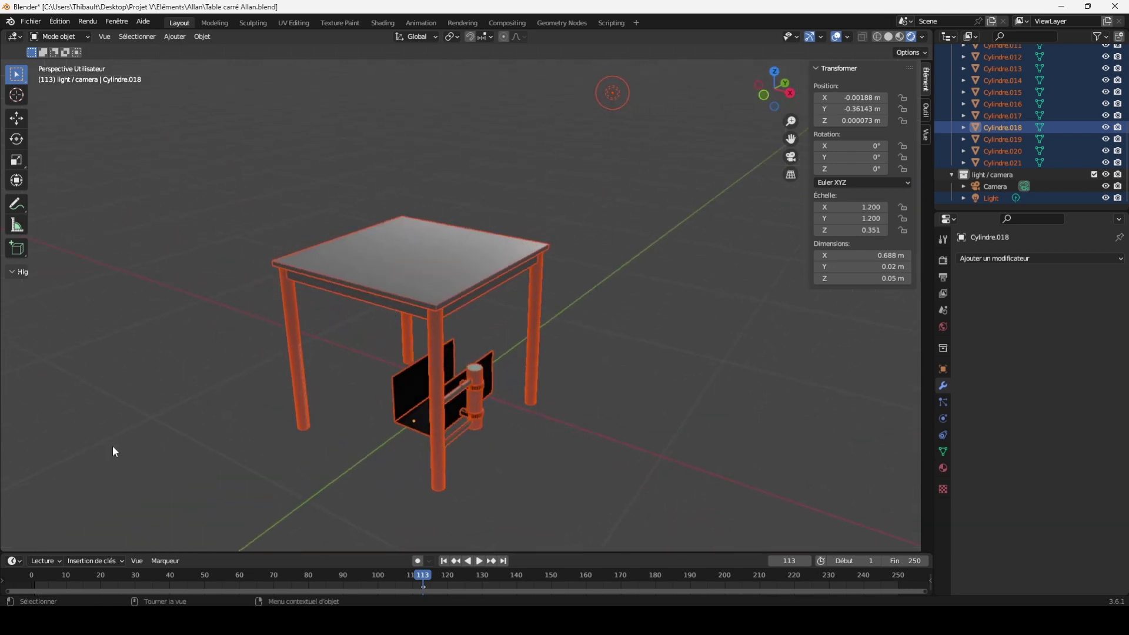
click(217, 170)
drag(198, 156, 563, 496)
Rotate the selected table 180° around Z and orbit to check the rack's new side
key(r)
key(z)
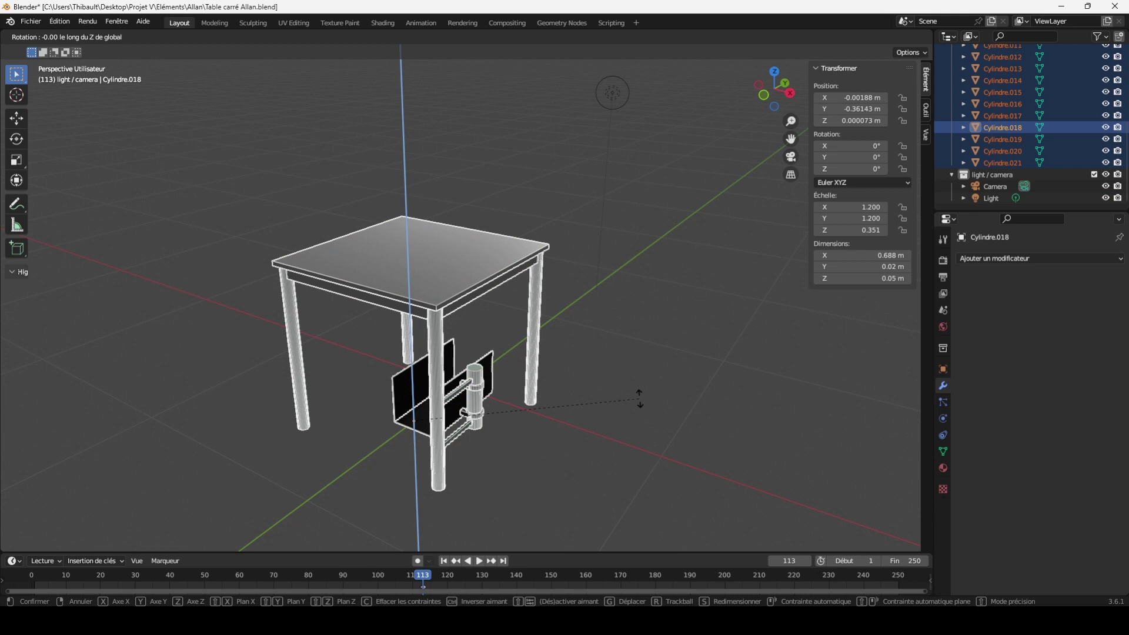
text(180)
key(Return)
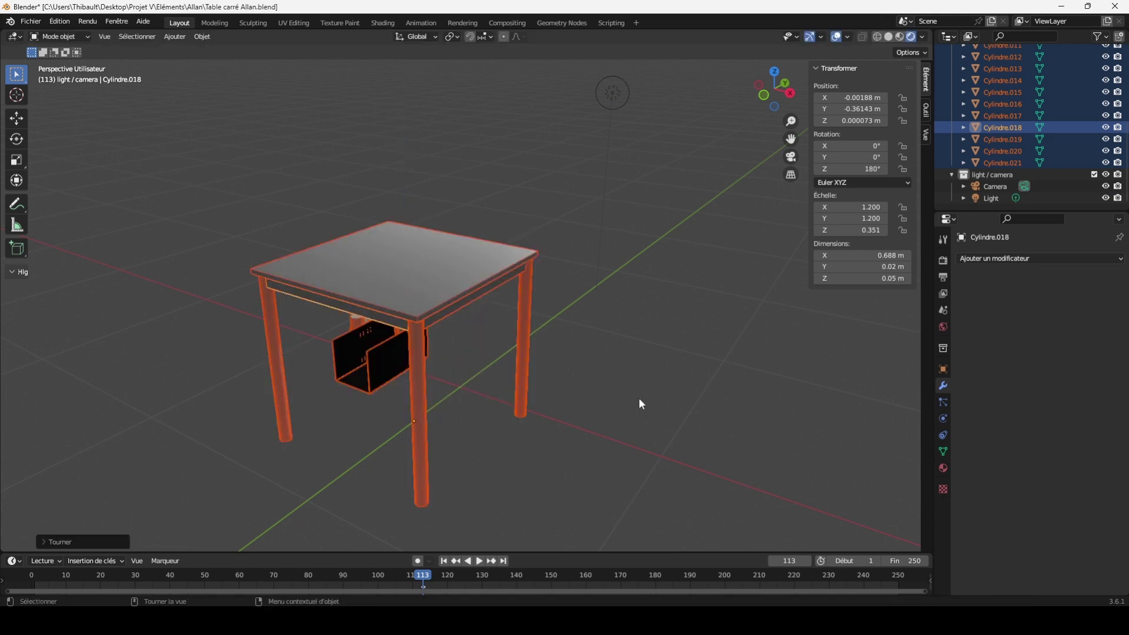
mouse_move(785, 94)
mouse_down()
mouse_move(764, 97)
mouse_move(768, 115)
mouse_up()
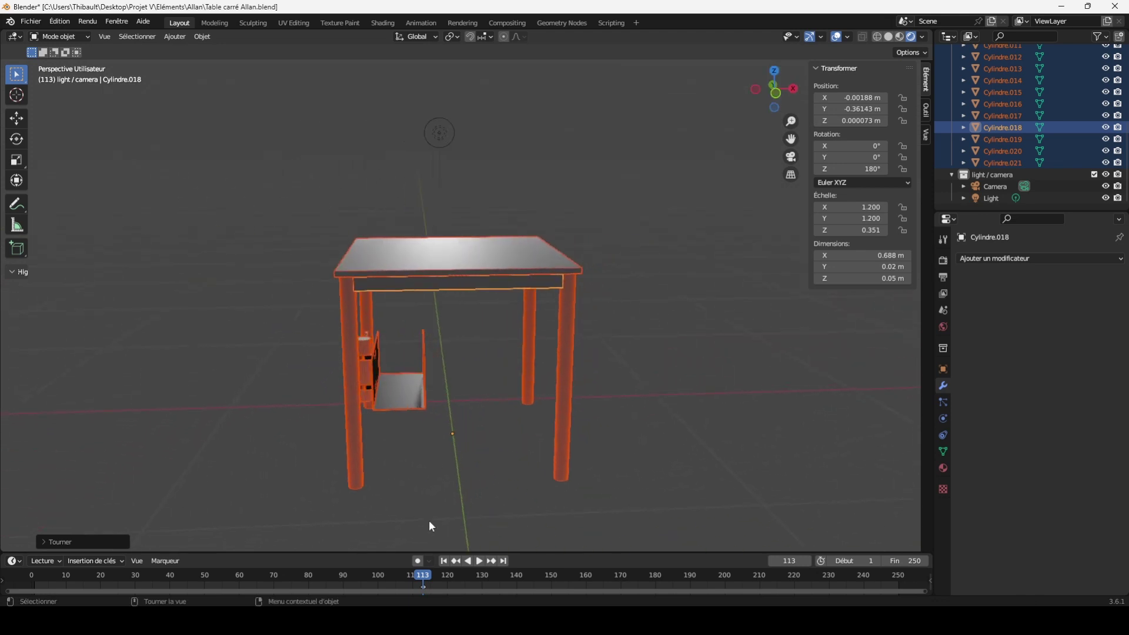
drag(788, 100, 792, 101)
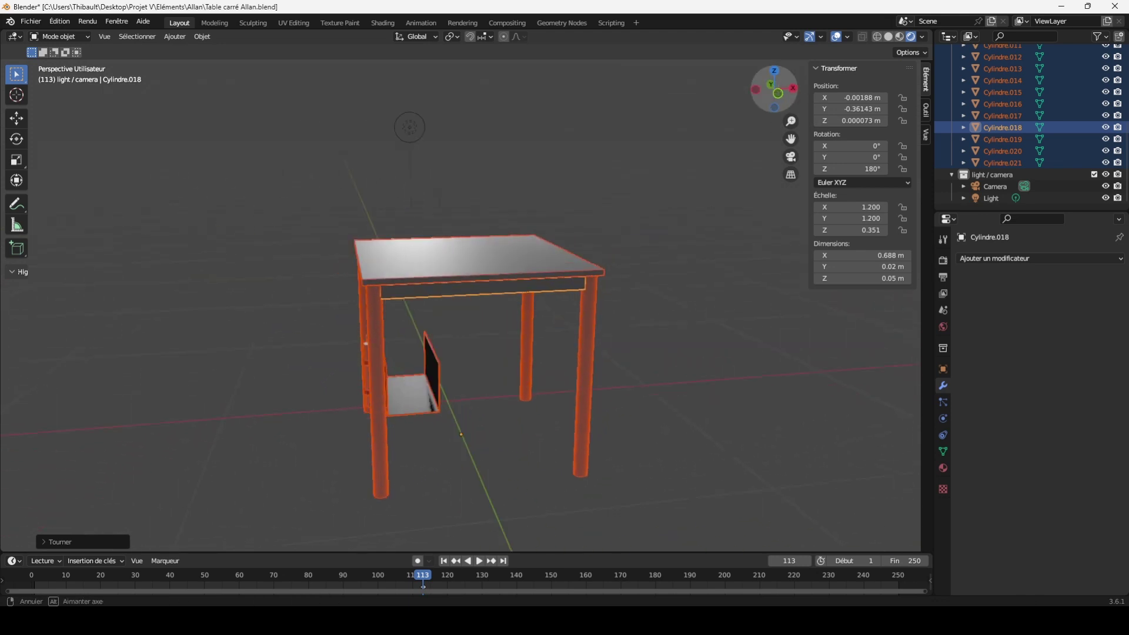
click(739, 304)
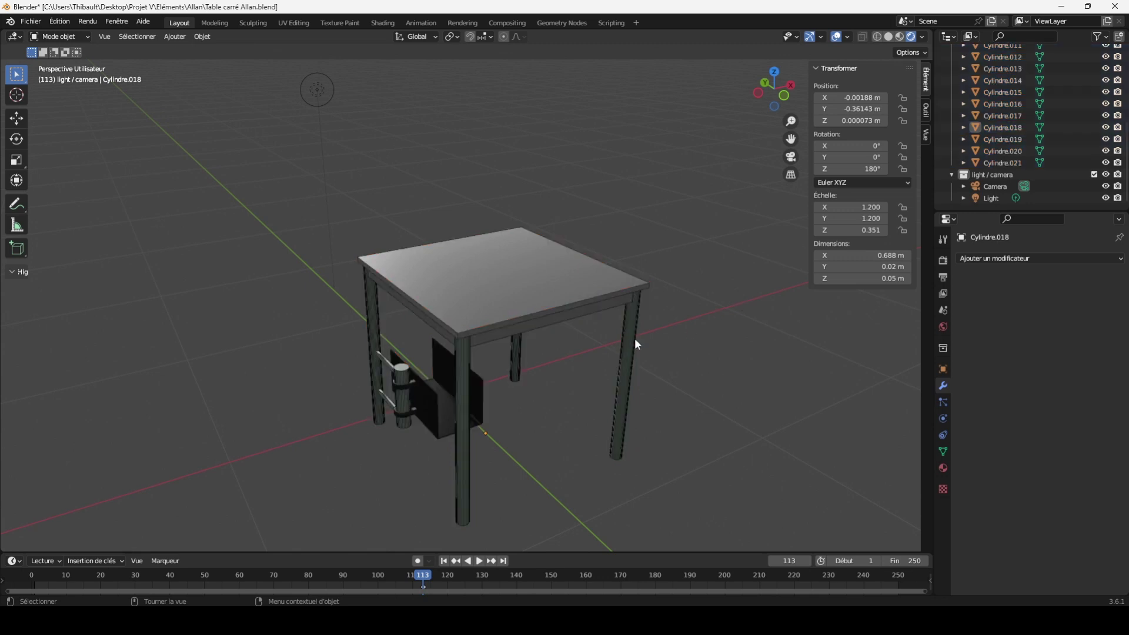
click(516, 354)
click(630, 381)
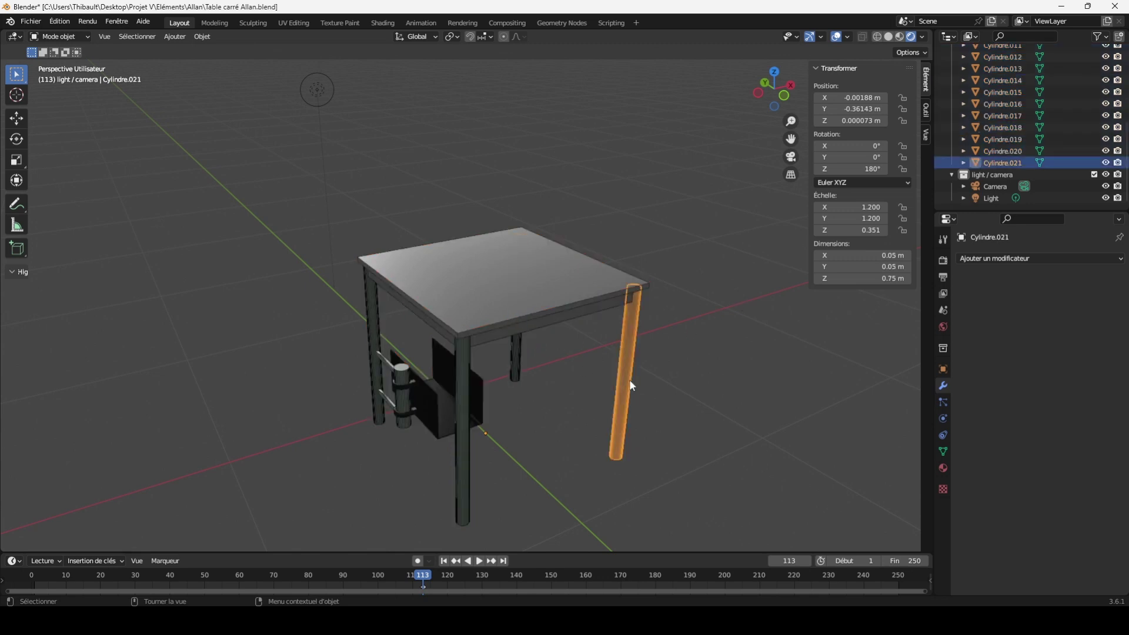
click(463, 448)
click(380, 335)
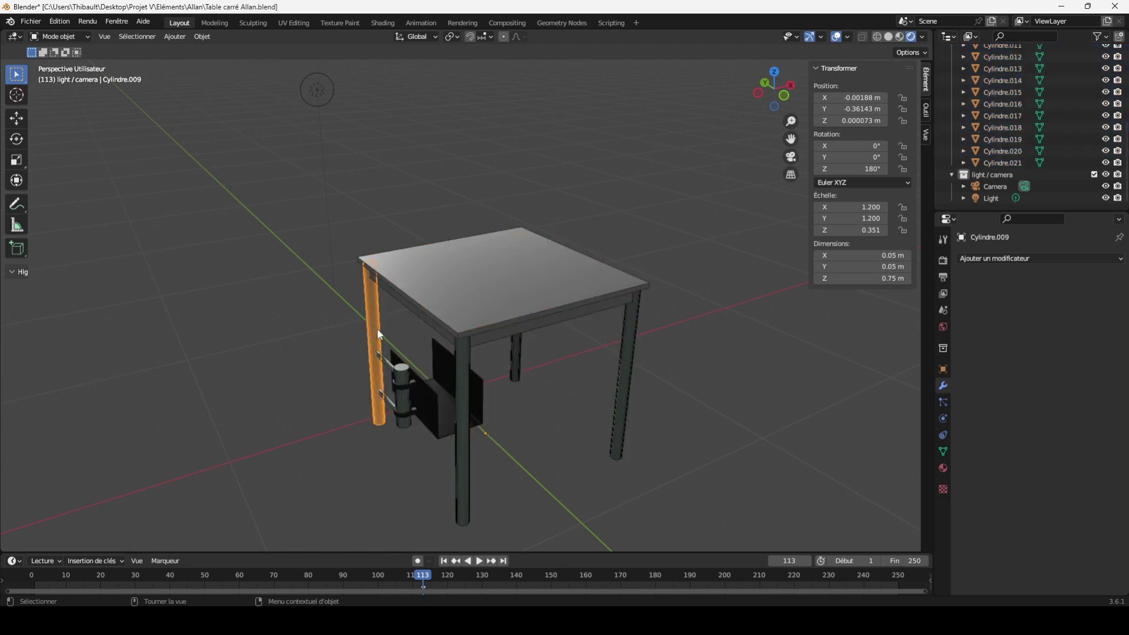
click(469, 443)
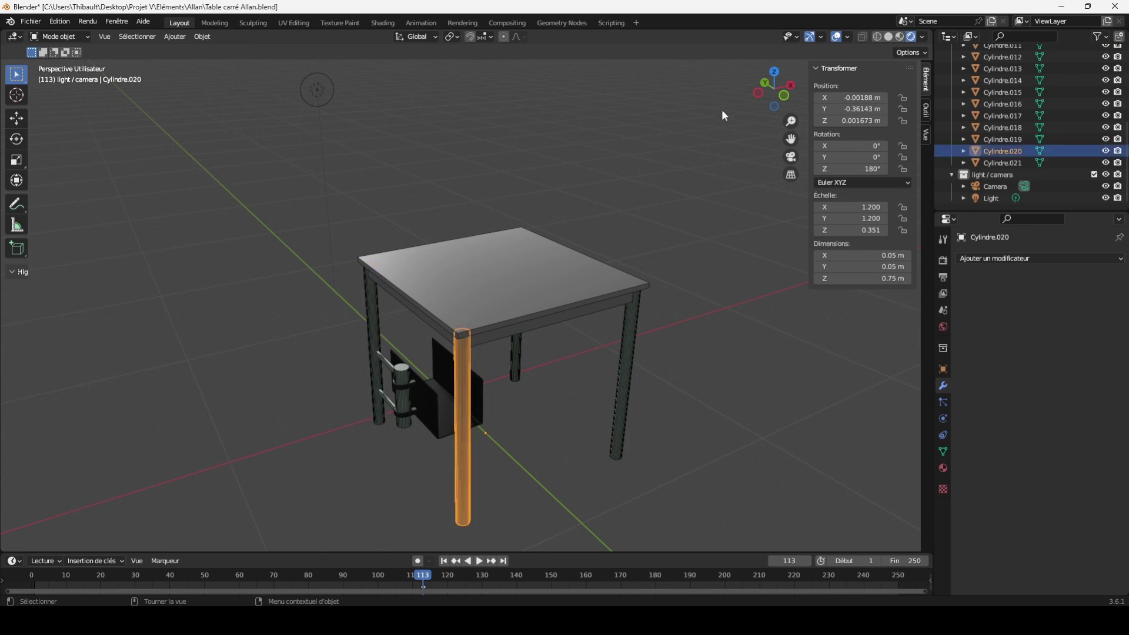
ctrl+middle_drag(465, 353, 465, 264)
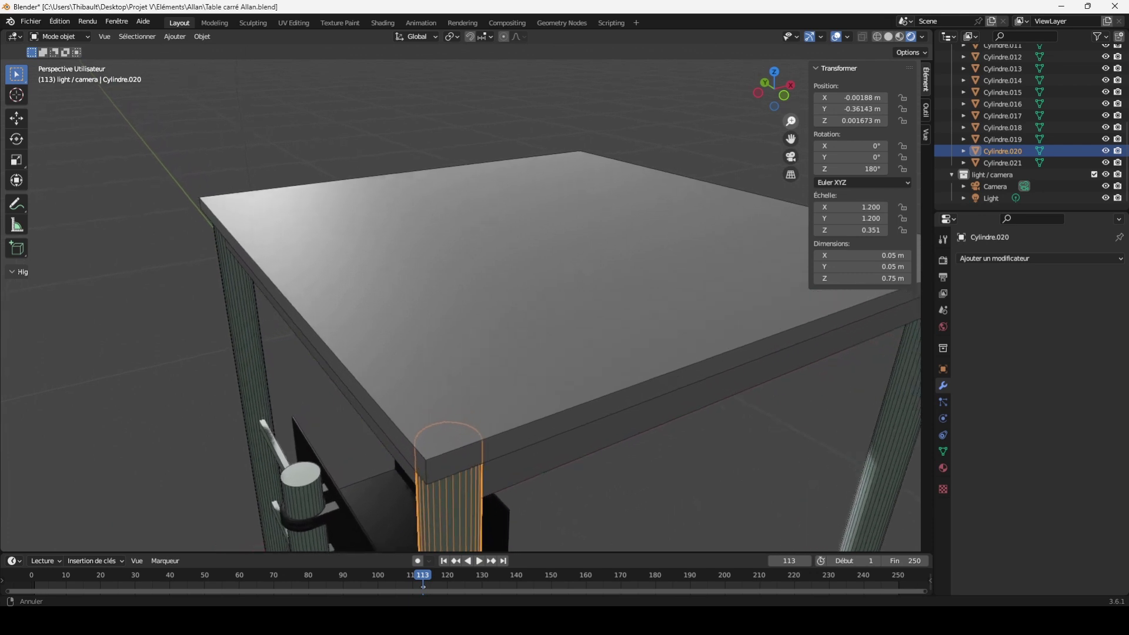
drag(790, 99, 776, 65)
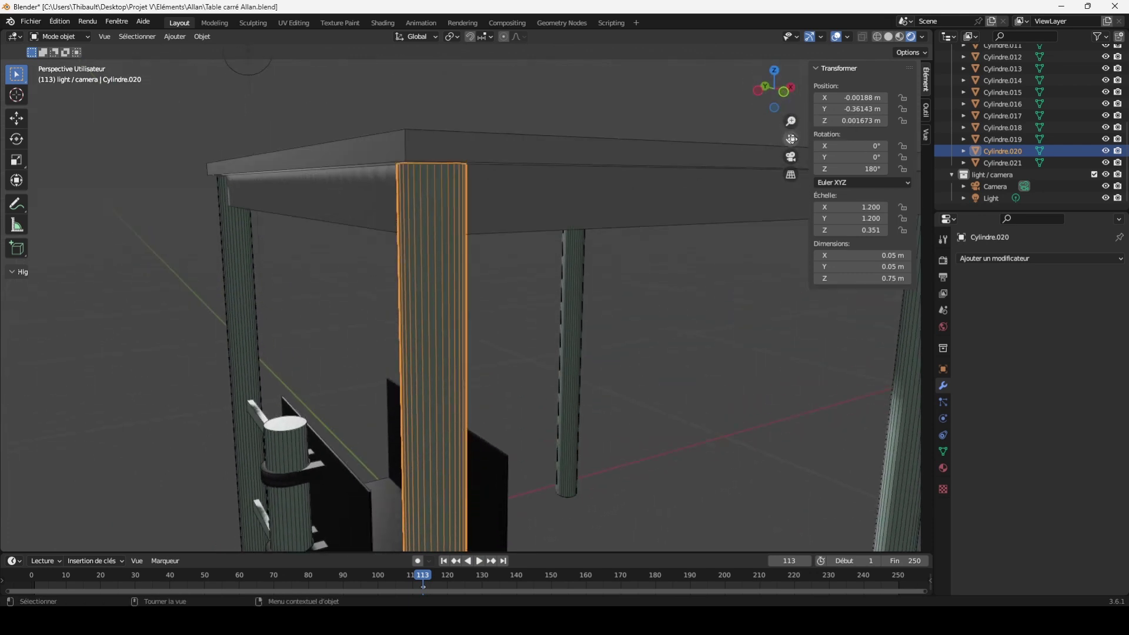
drag(791, 139, 790, 164)
drag(791, 122, 790, 177)
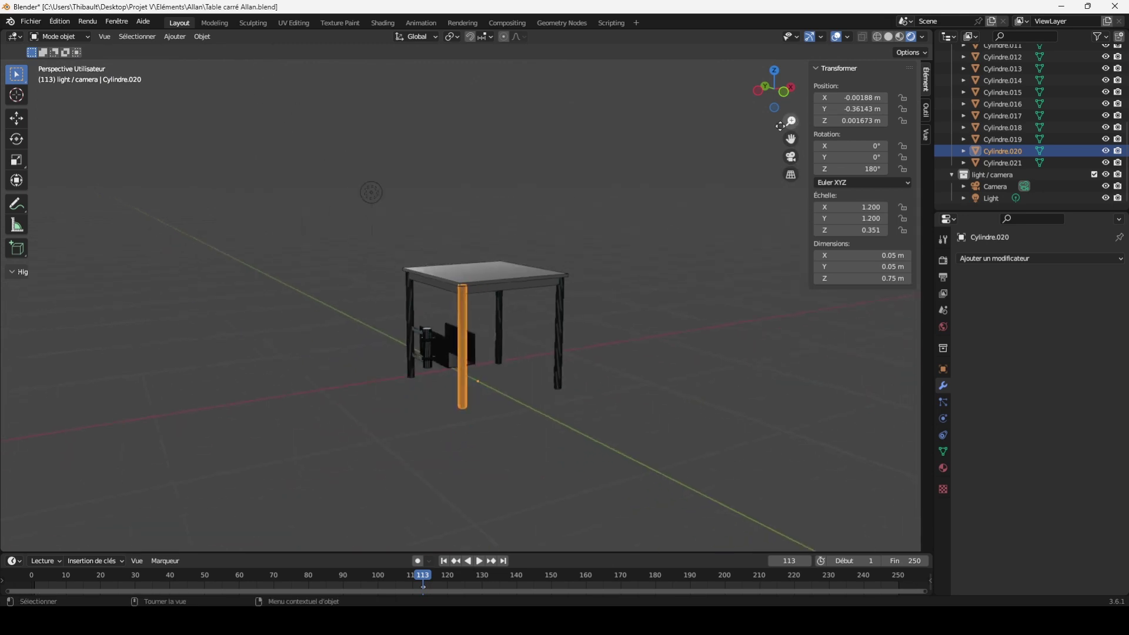
click(374, 199)
Move the Light along the Y axis, then orbit around the table
key(g)
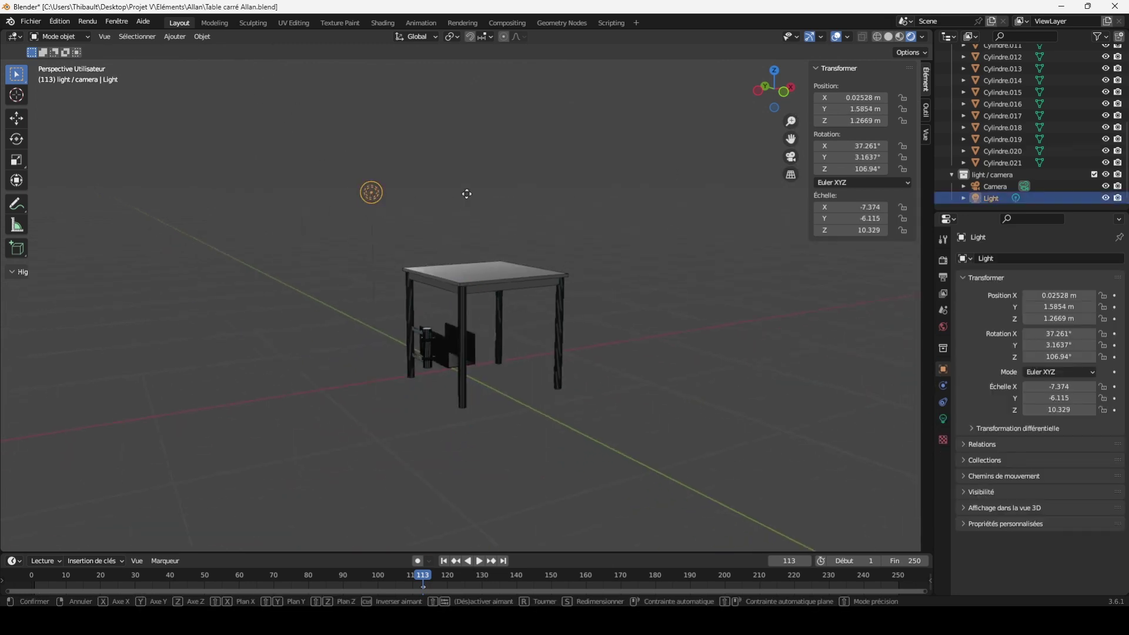
key(y)
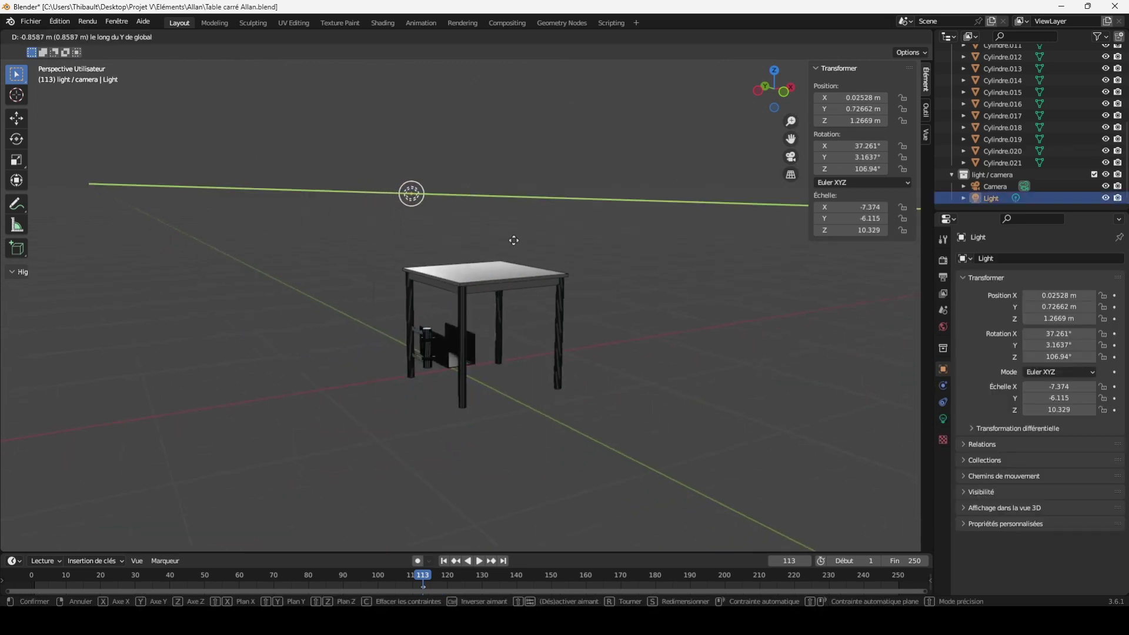
click(706, 382)
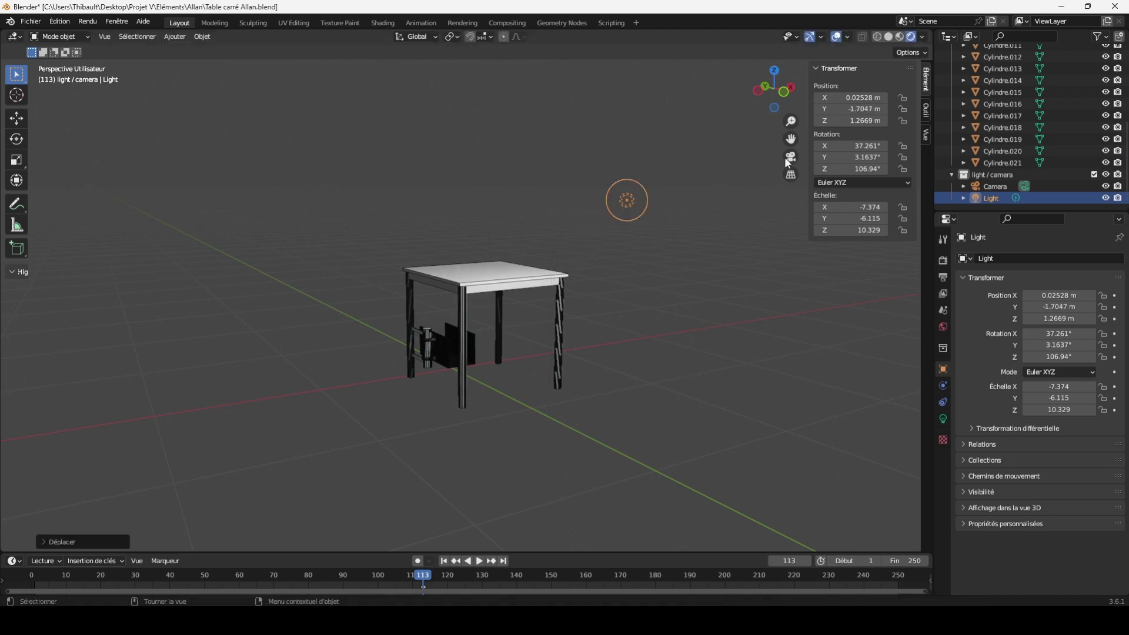
drag(791, 107, 739, 153)
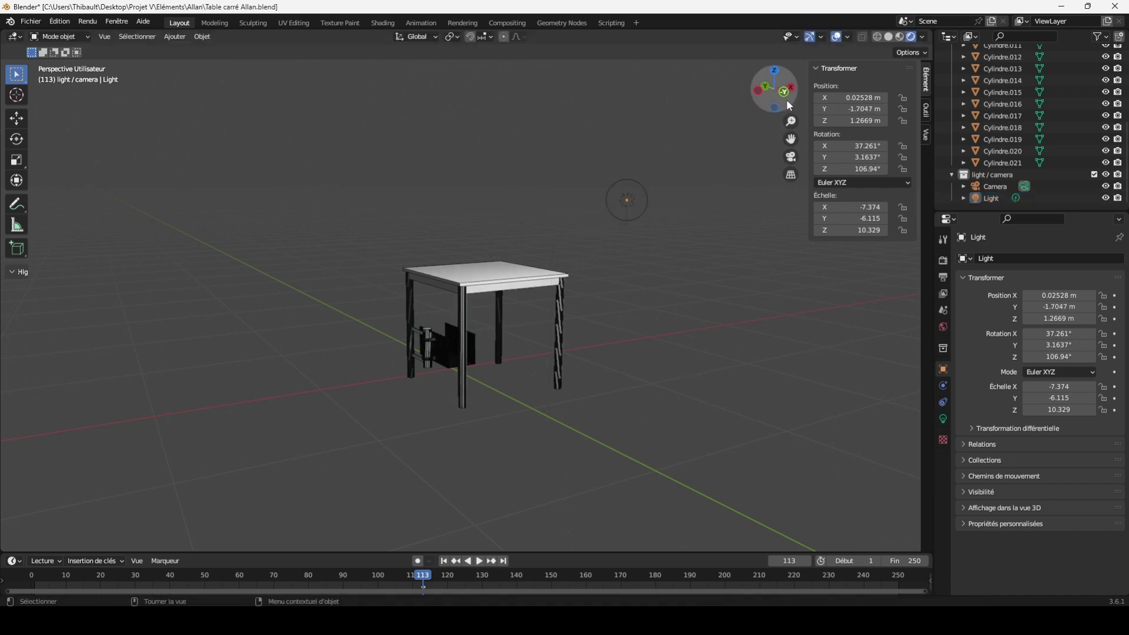
mouse_move(786, 100)
mouse_down()
mouse_move(758, 103)
mouse_move(774, 76)
mouse_up()
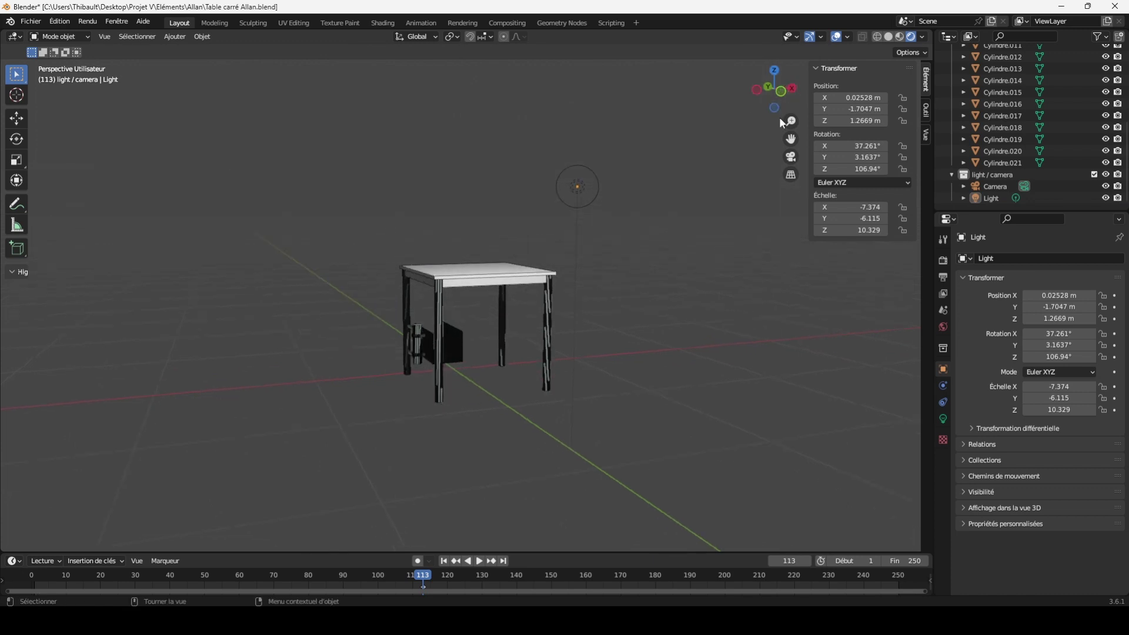
Place the Light at X -0.30671, Y -1.3689, Z 1.1255 m in front of the table
click(590, 176)
drag(783, 101, 753, 94)
click(683, 174)
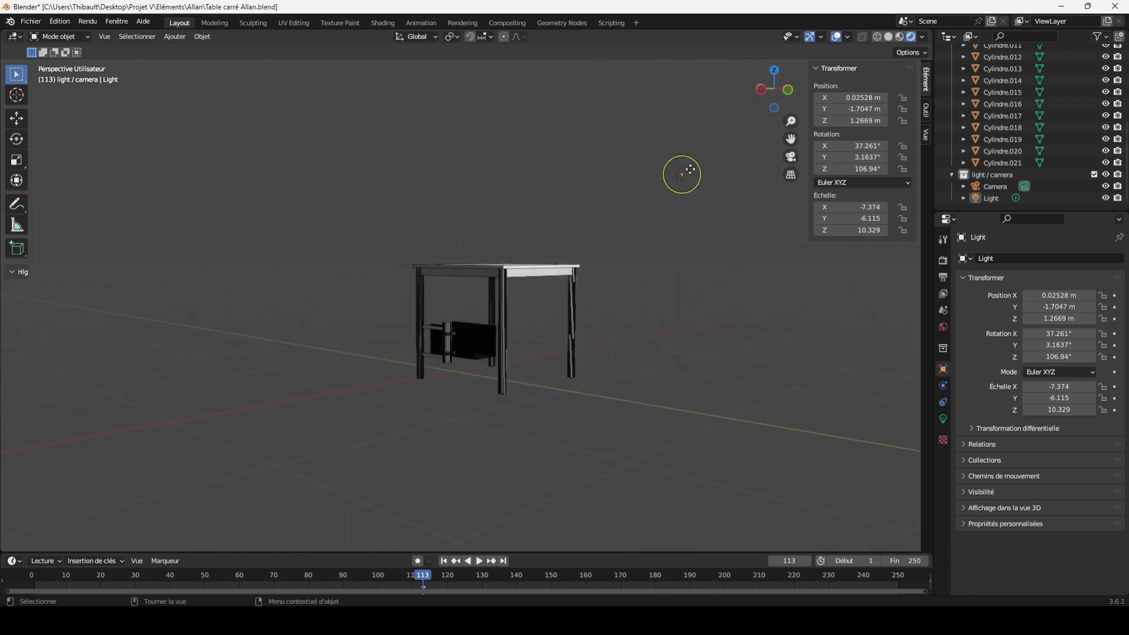
key(g)
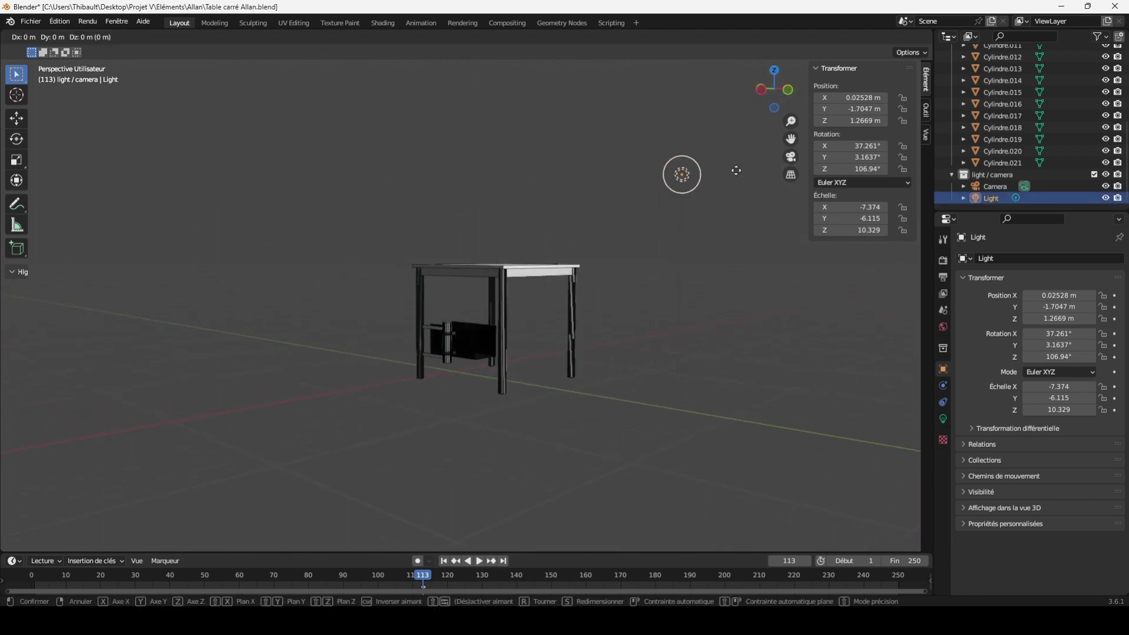
click(648, 196)
mouse_move(782, 122)
mouse_down()
mouse_move(763, 101)
mouse_move(706, 103)
mouse_up()
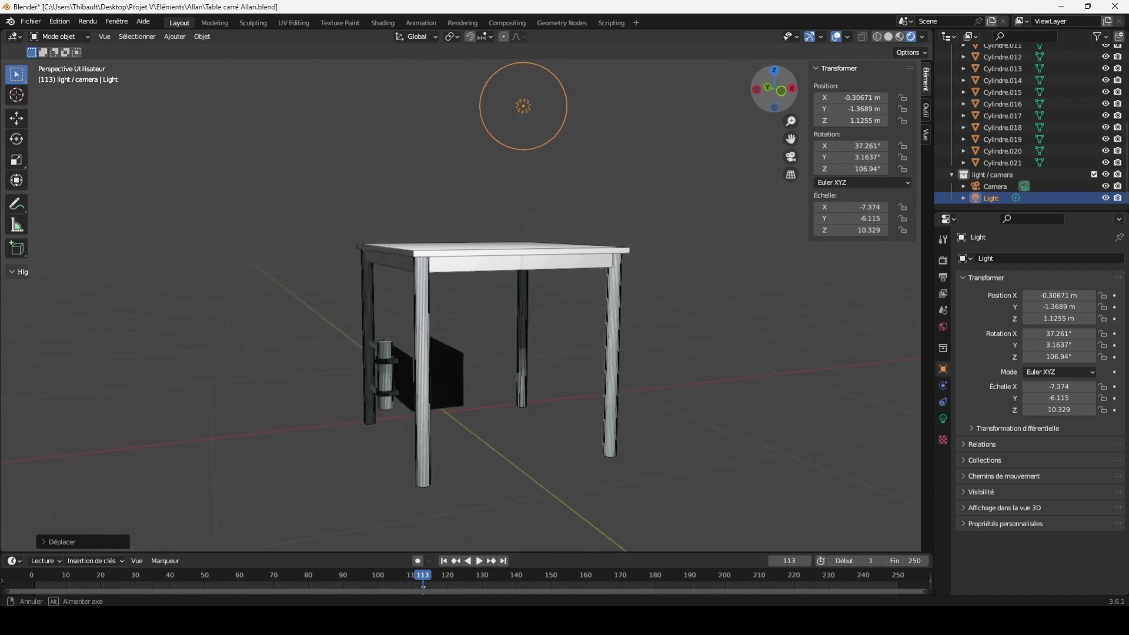
drag(774, 88, 306, 214)
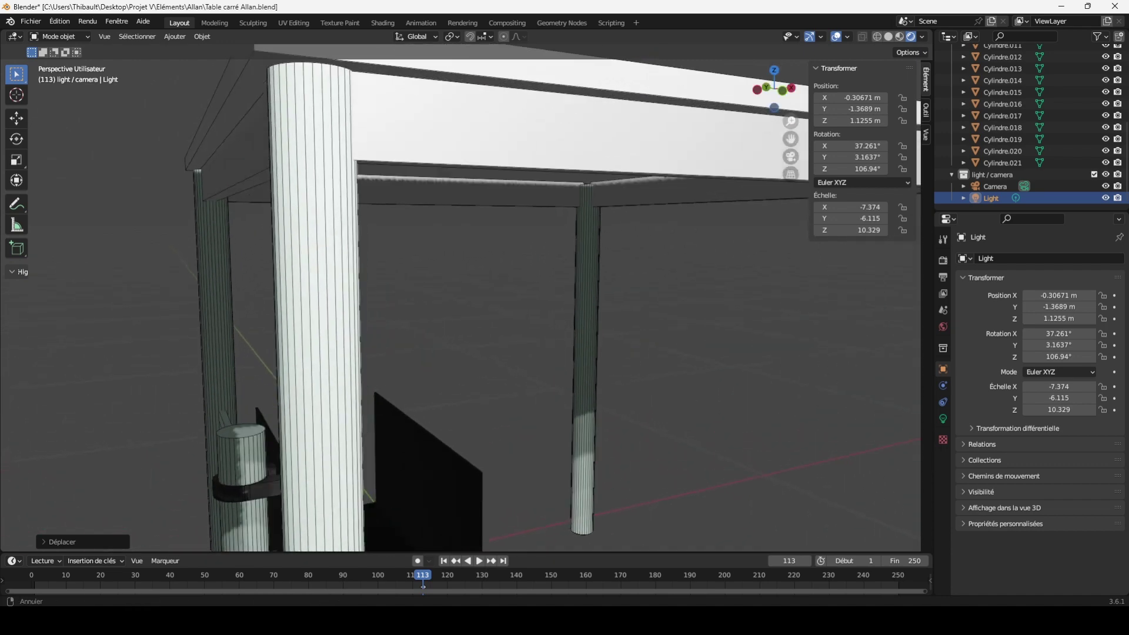
click(287, 197)
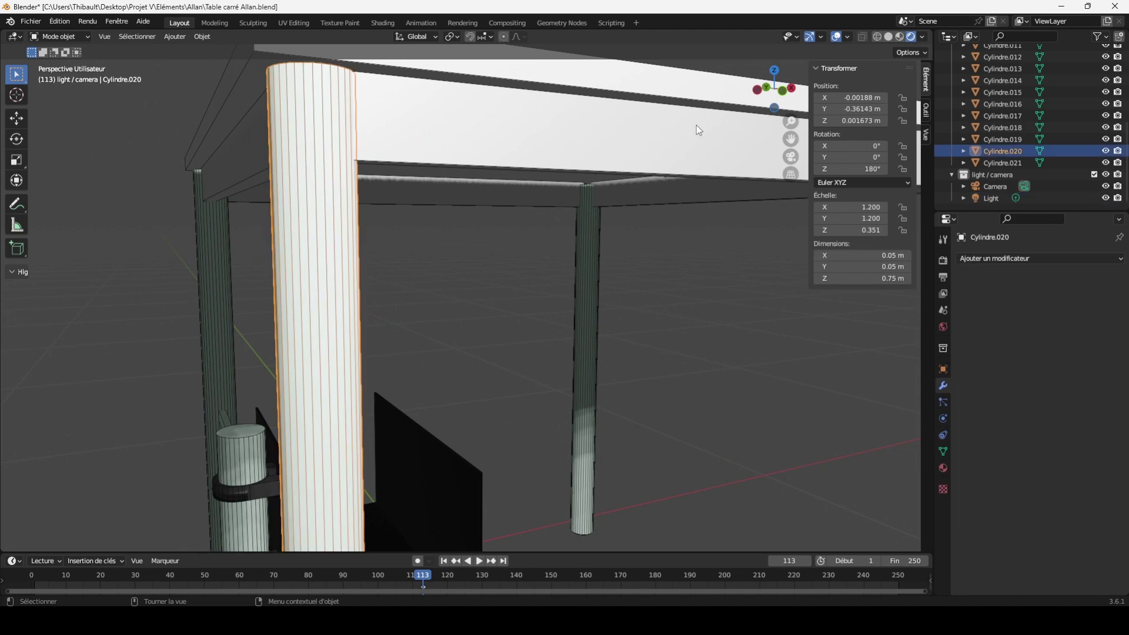
drag(792, 139, 917, 294)
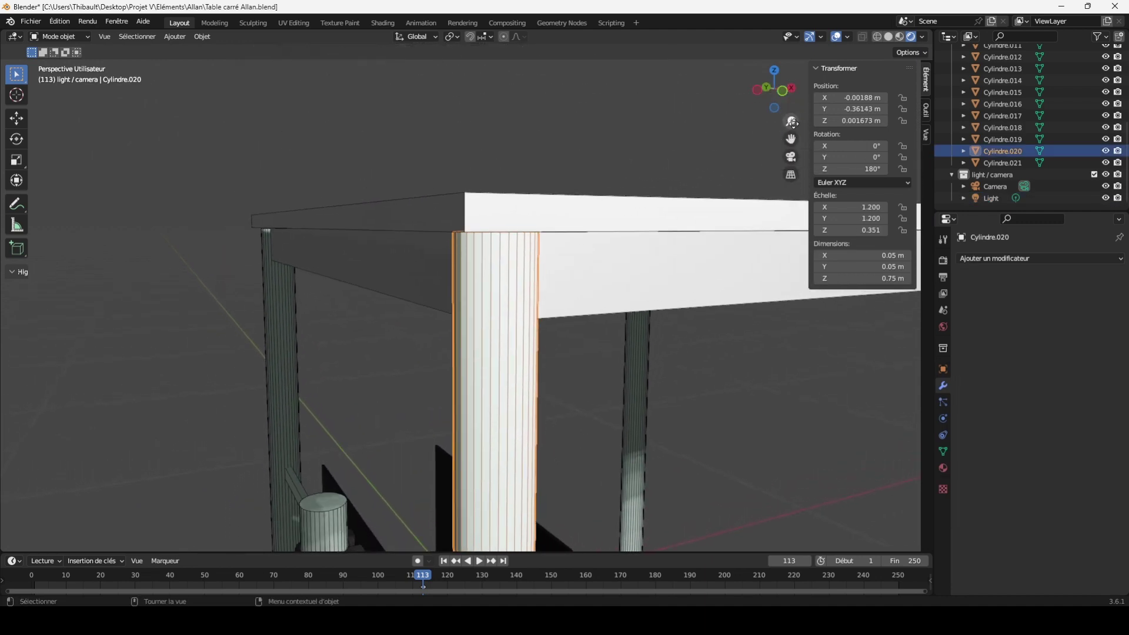
drag(791, 122, 790, 139)
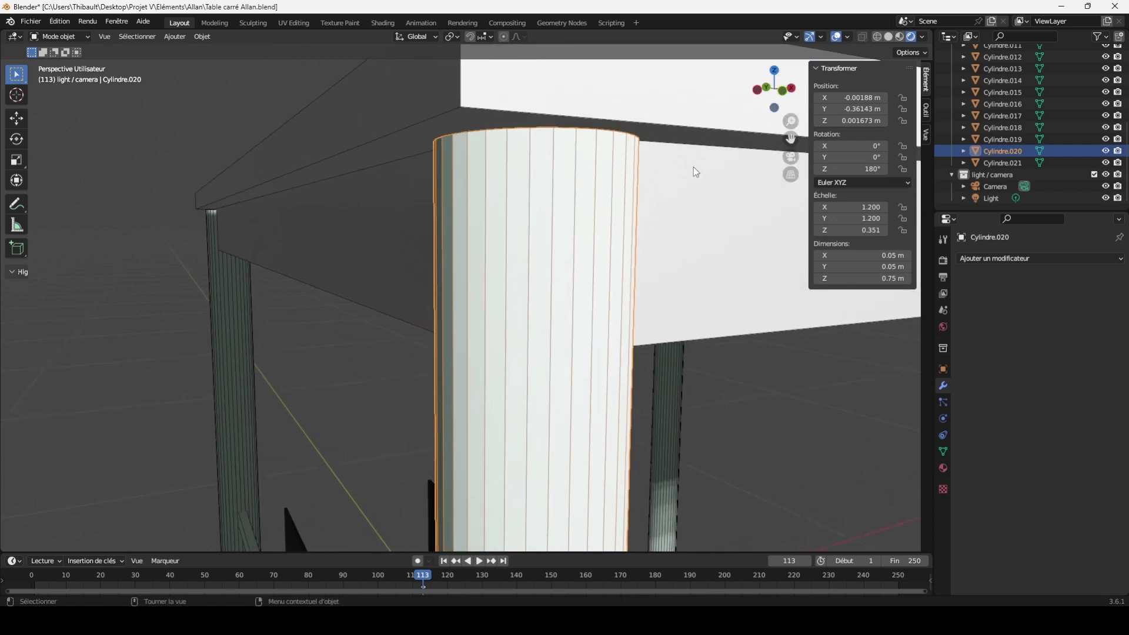
click(693, 167)
click(538, 195)
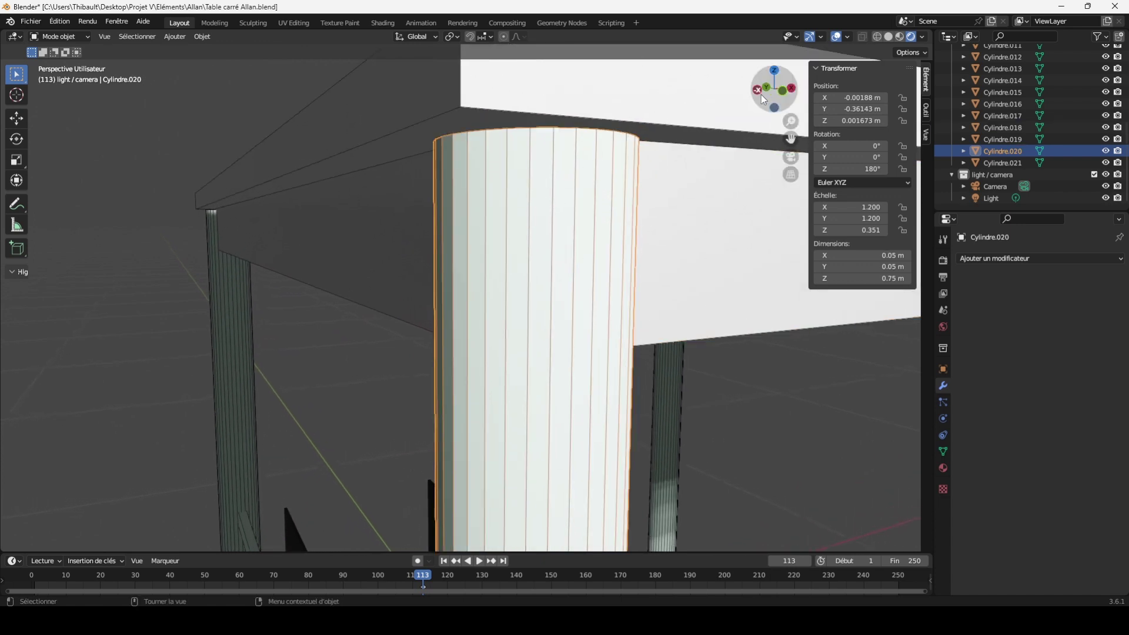
drag(788, 100, 788, 107)
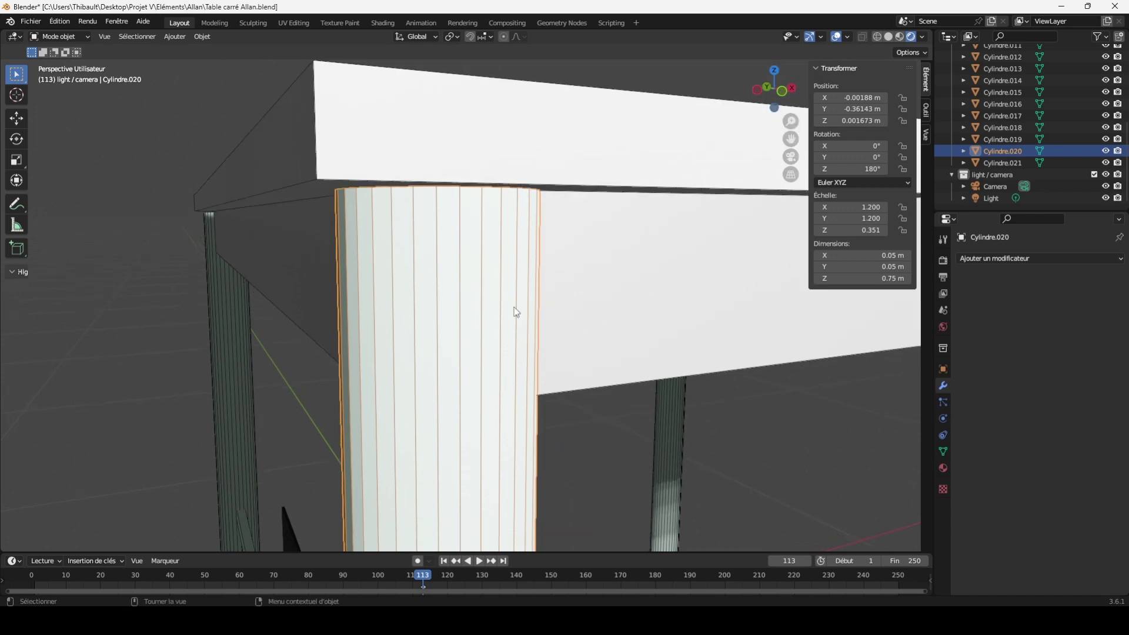
drag(791, 121, 791, 170)
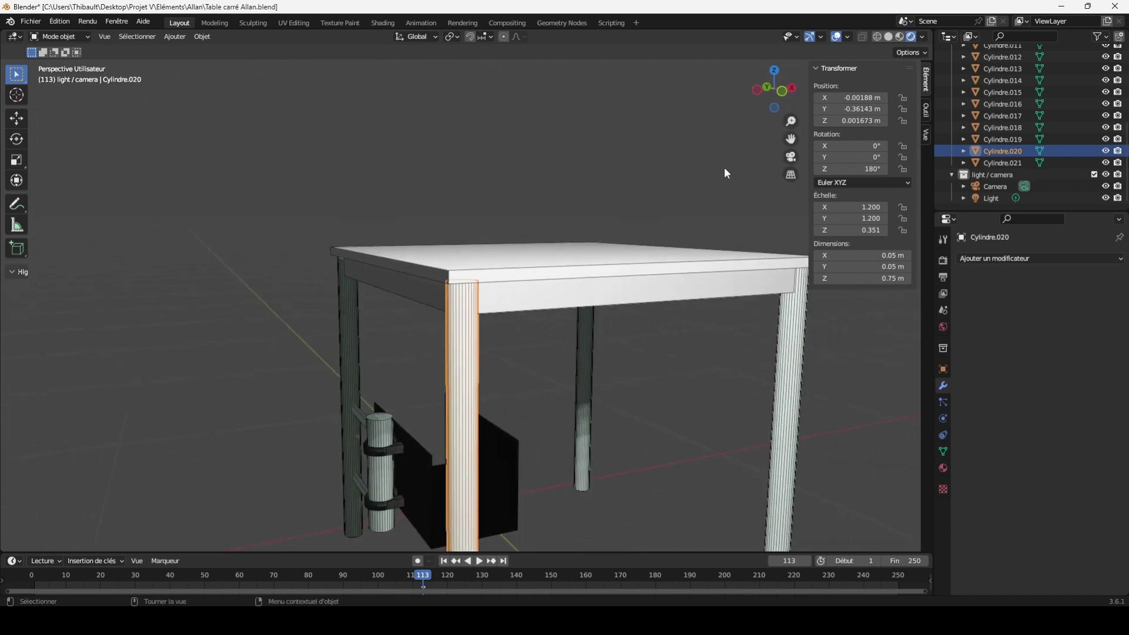
click(993, 259)
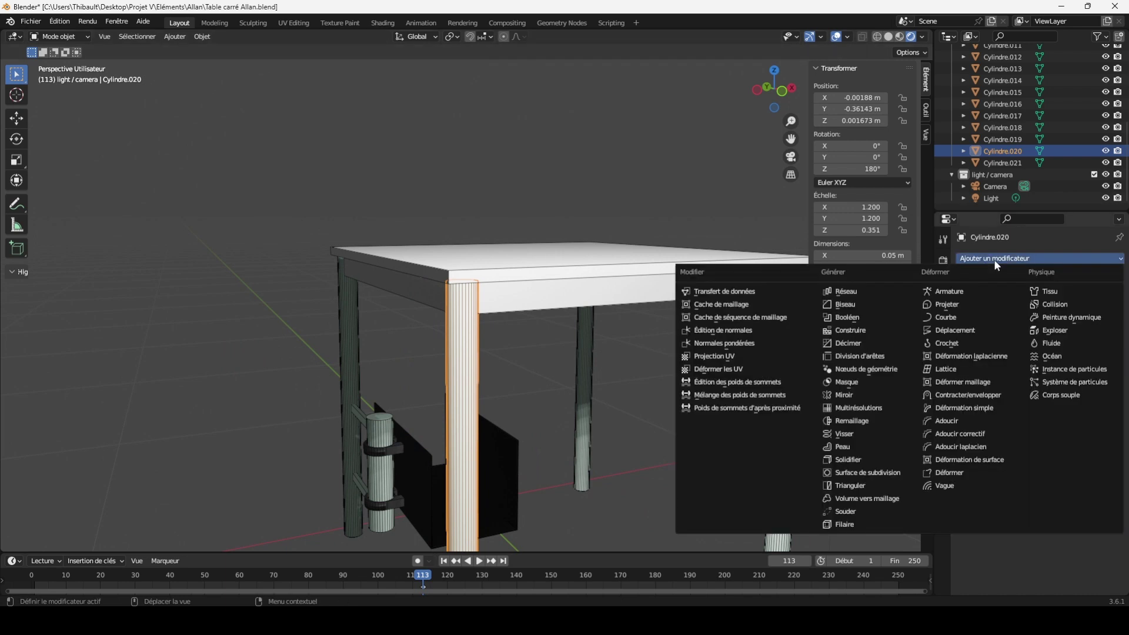
click(996, 263)
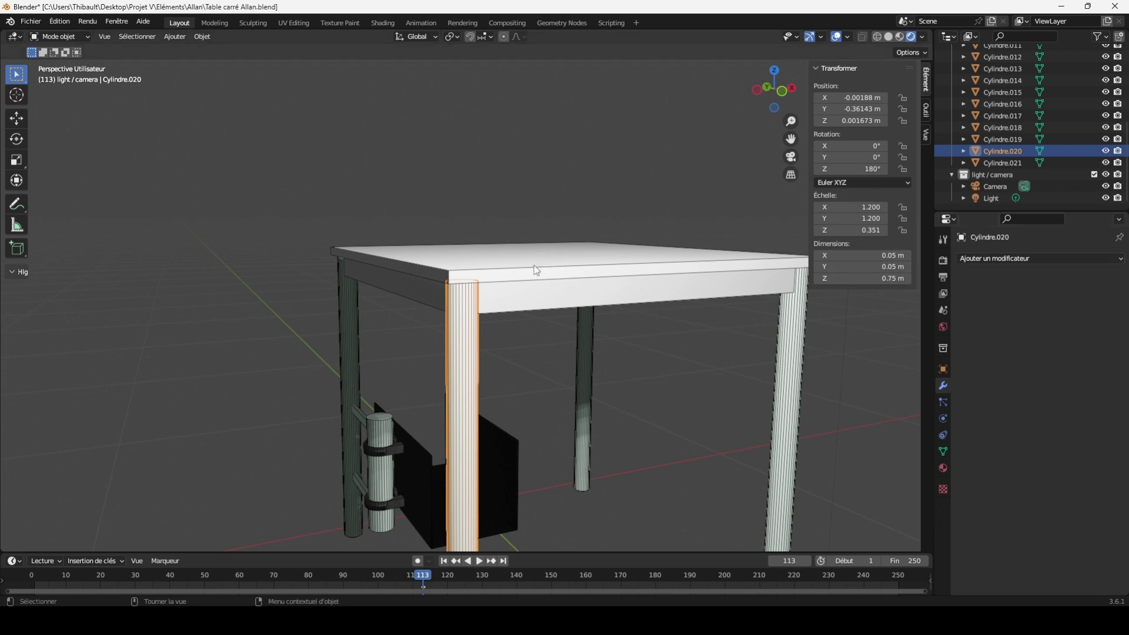
Set tabletop Cylindre.015's origin with Origine vers géométrie, then select leg Cylindre.020
click(552, 269)
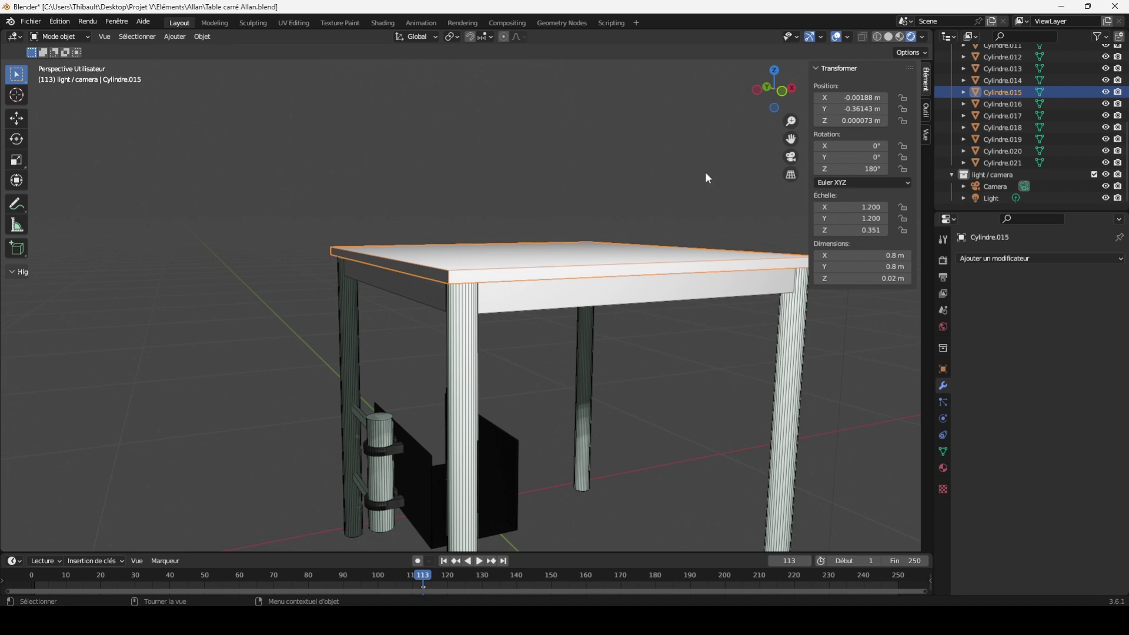
drag(773, 88, 785, 90)
middle_drag(485, 331, 486, 330)
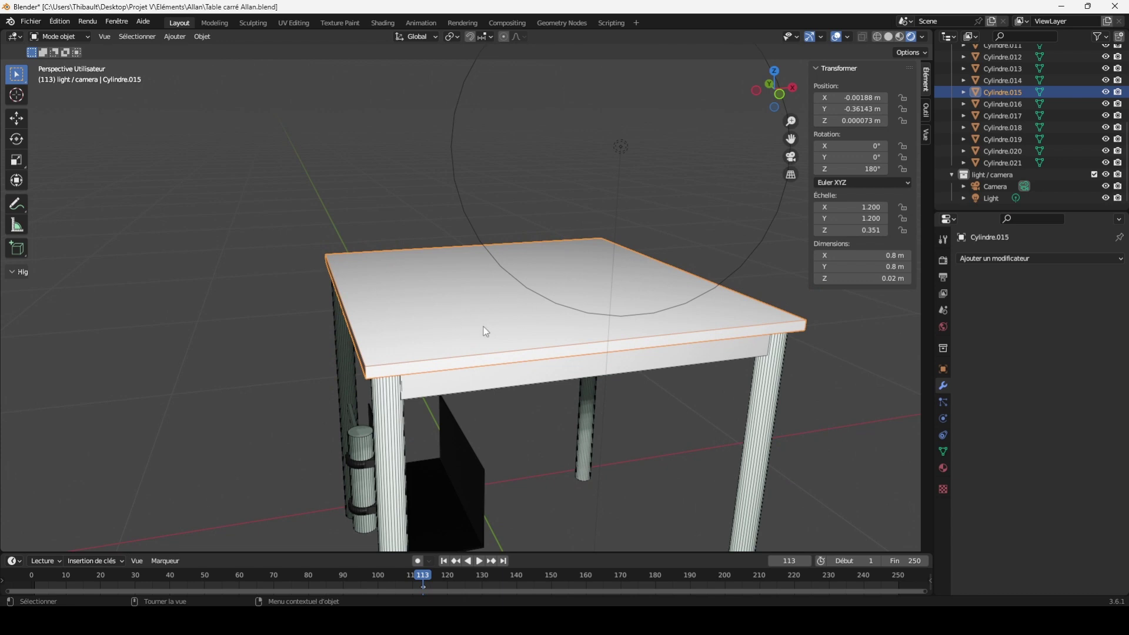
right_click(529, 291)
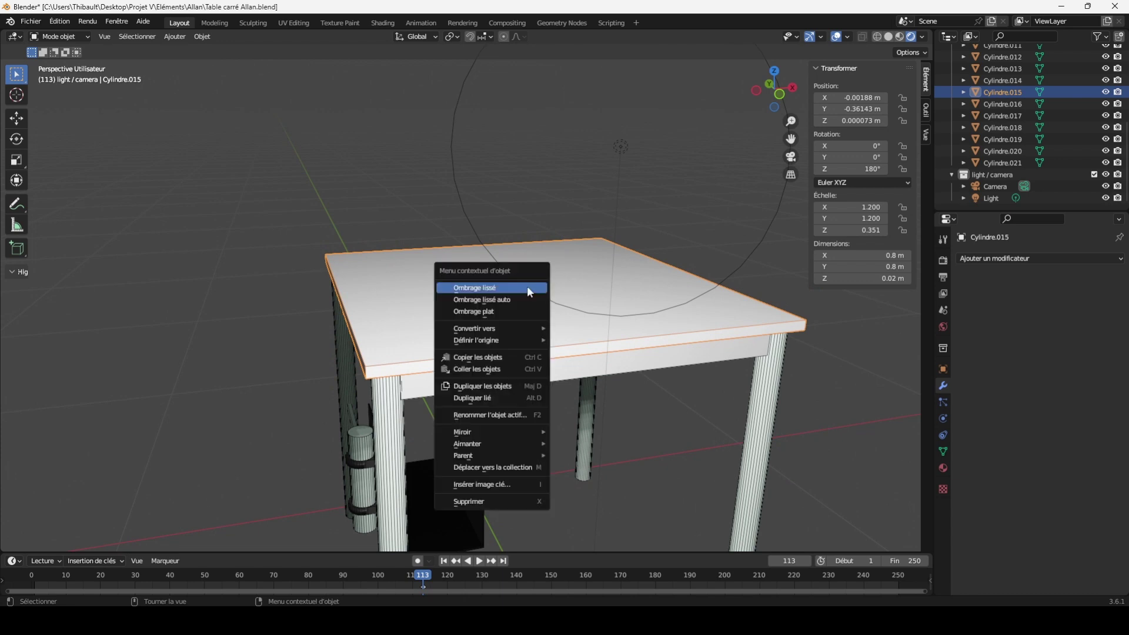
click(500, 341)
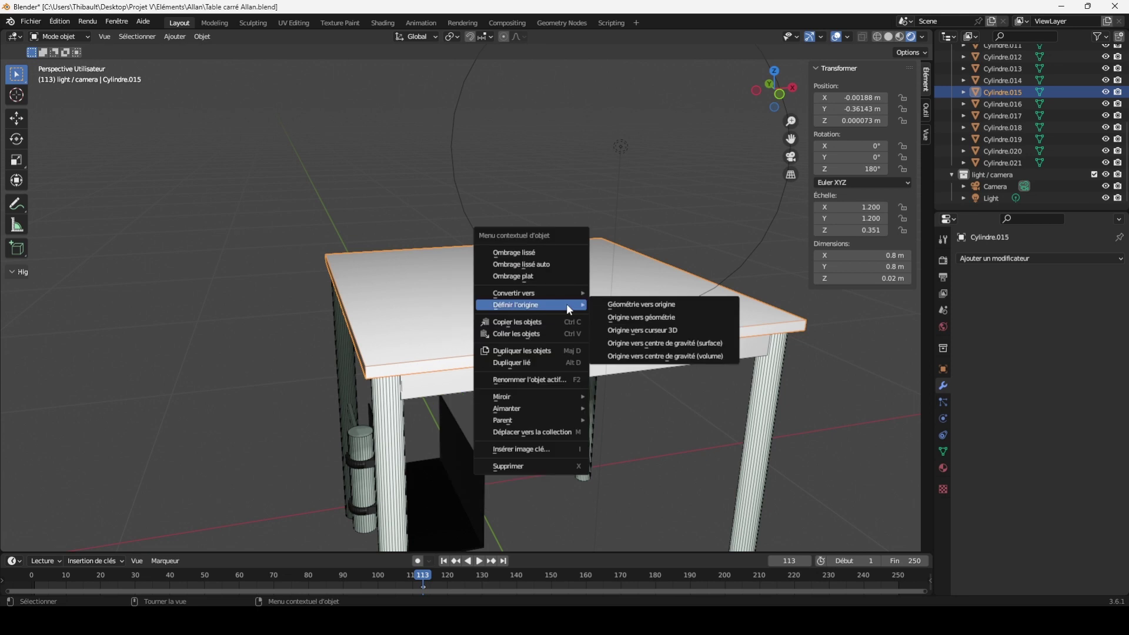
click(645, 318)
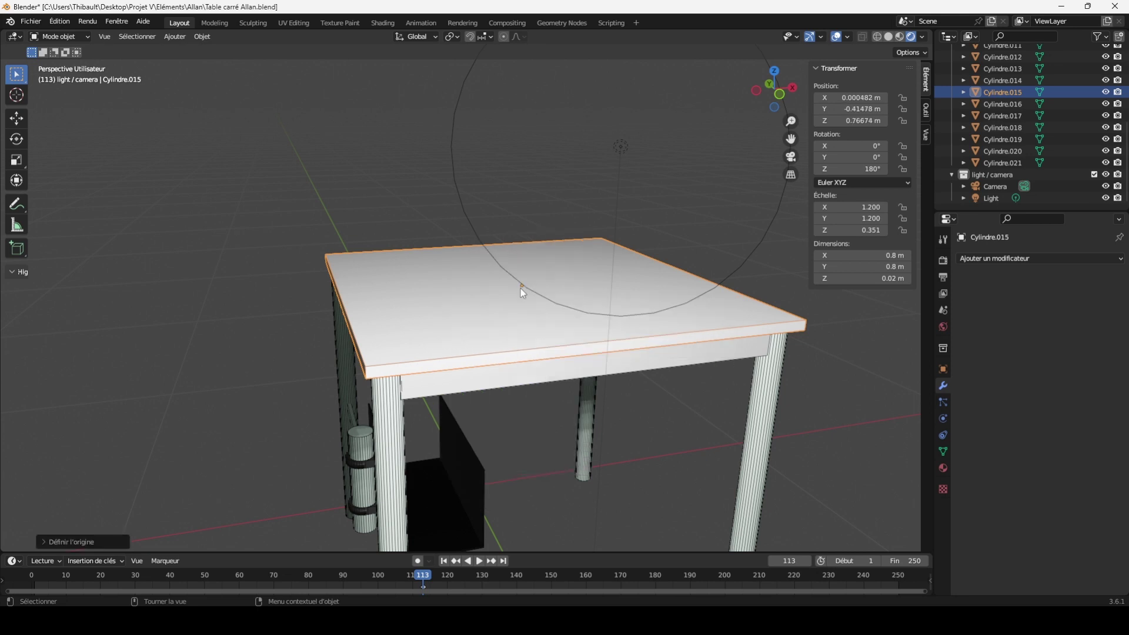
drag(786, 107, 675, 194)
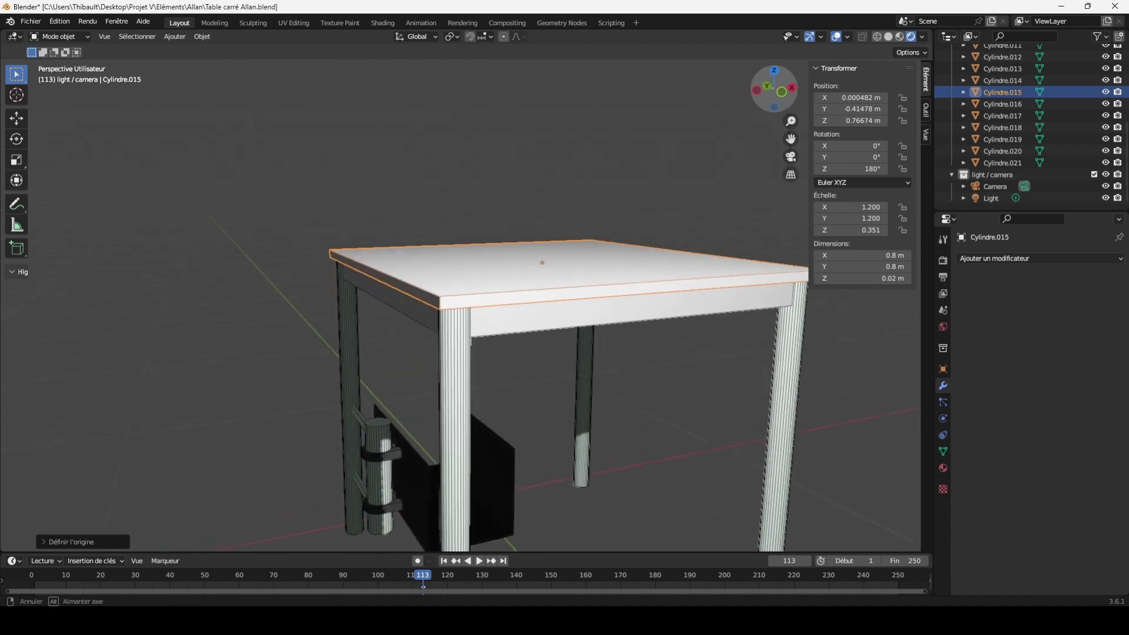
click(466, 370)
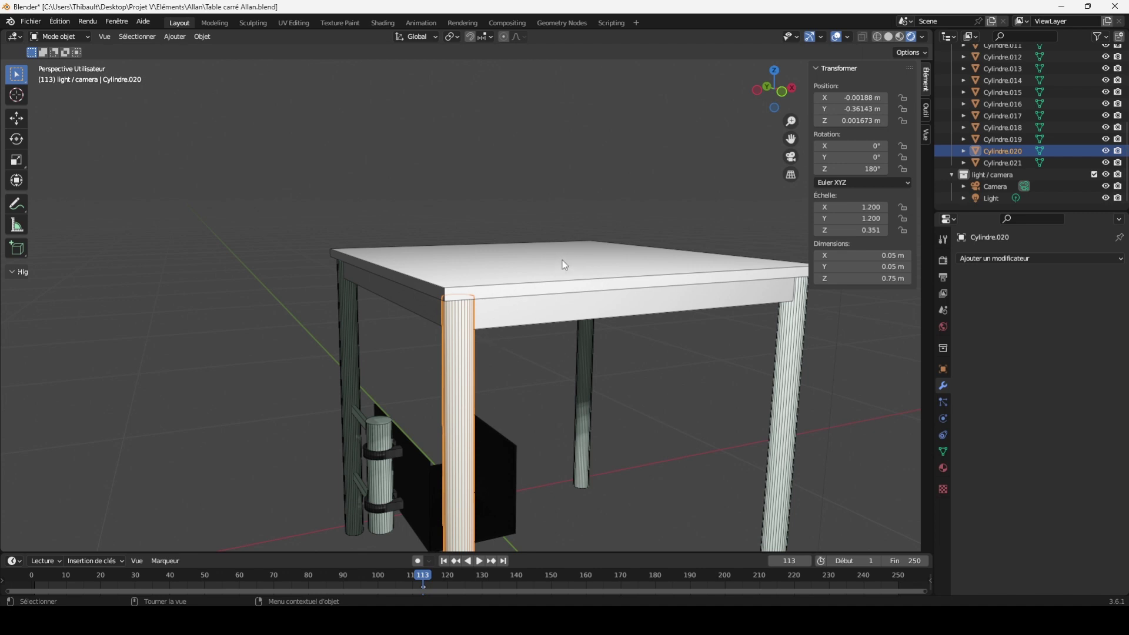
Add a Miroir modifier on X to Cylindre.020 using Cylindre.015 as mirror object
click(992, 259)
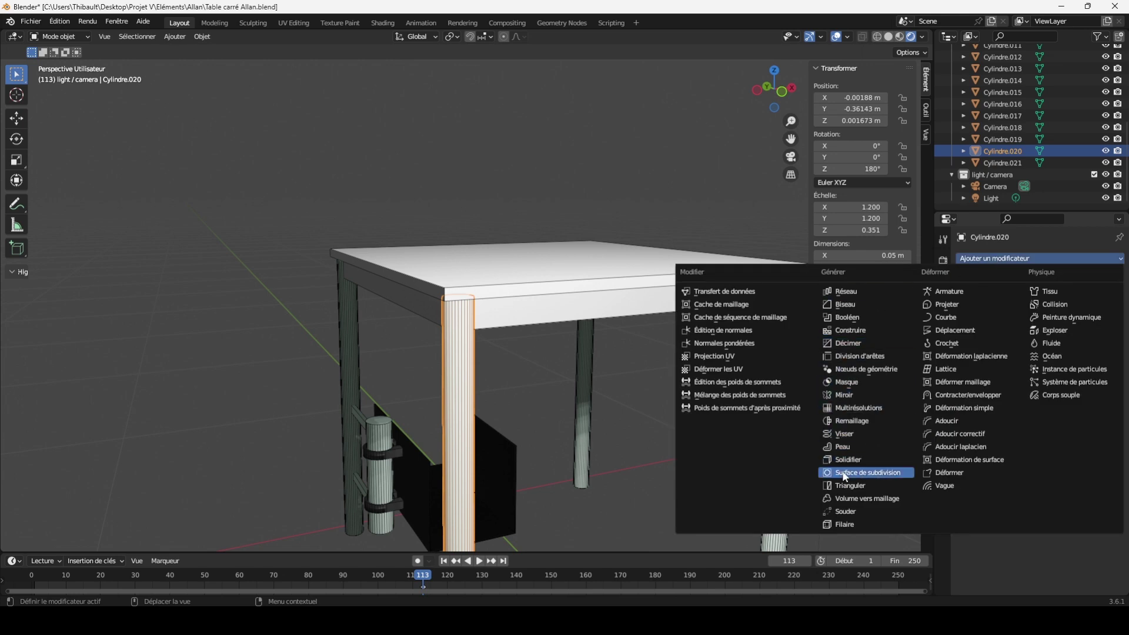
click(852, 395)
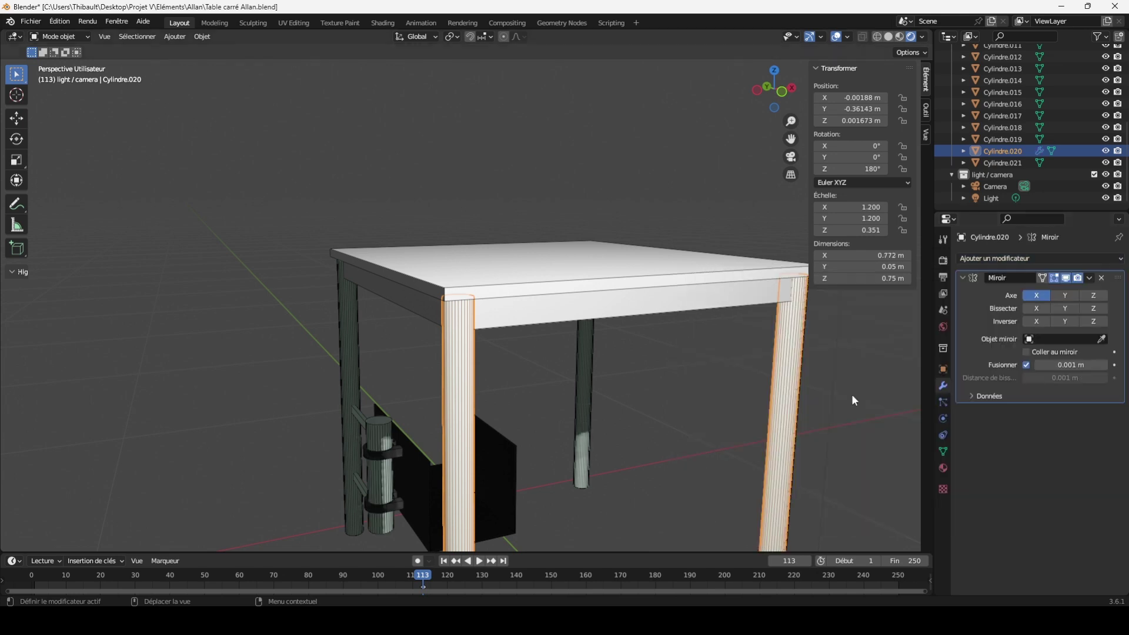
click(1102, 339)
click(551, 254)
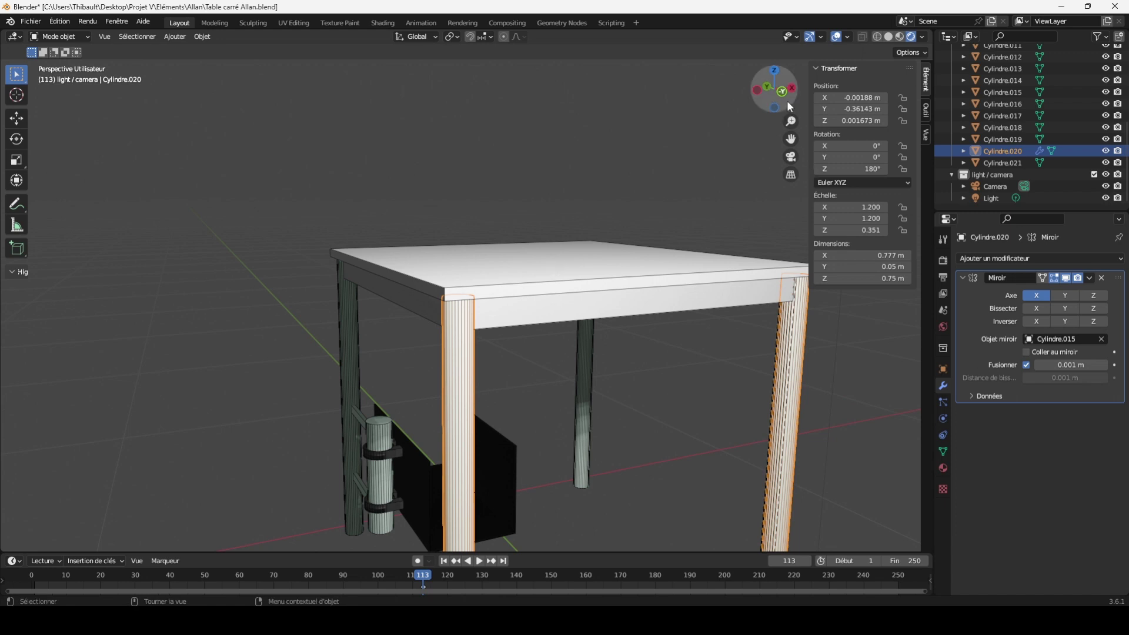
drag(782, 103, 786, 106)
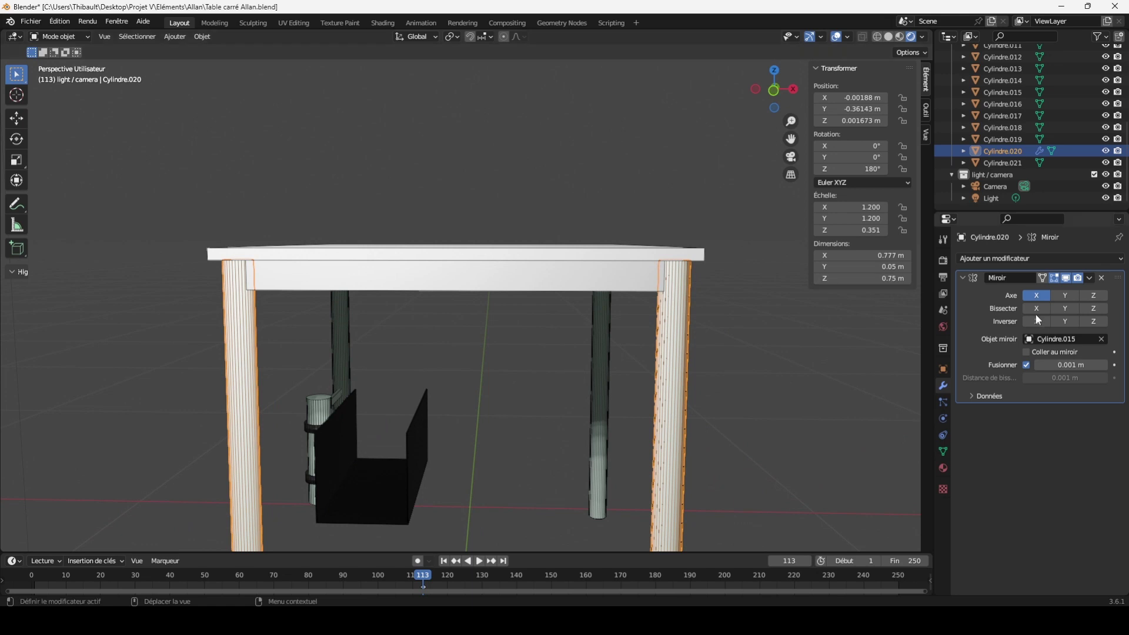
Delete leg Cylindre.021 and re-show Cylindre.020's mirrored twin in the viewport
click(1066, 278)
click(680, 401)
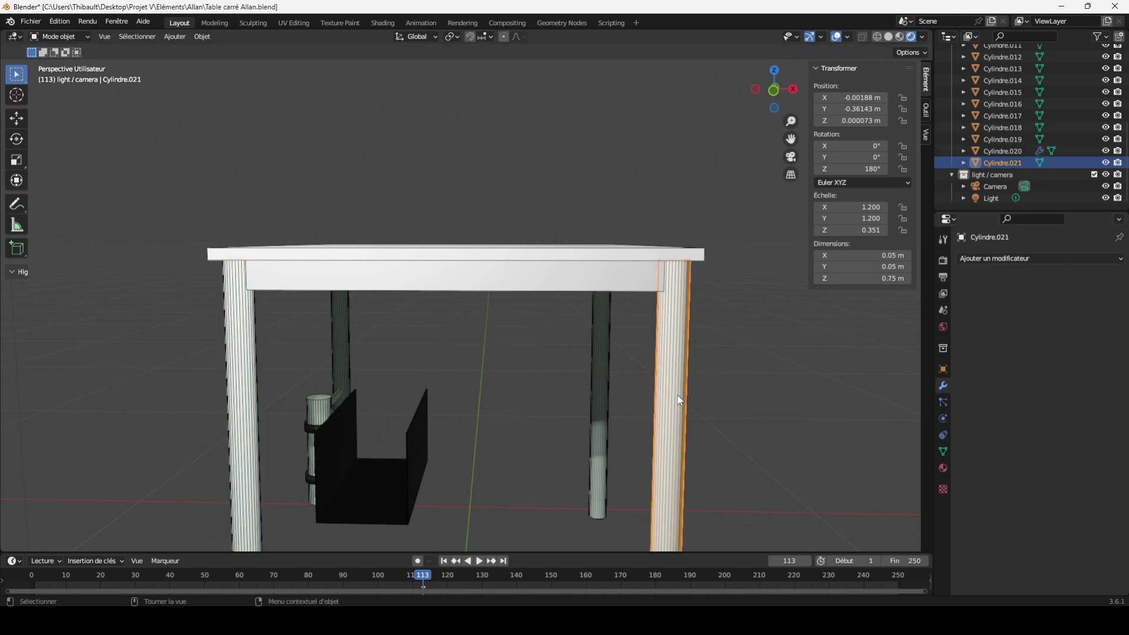
key(Delete)
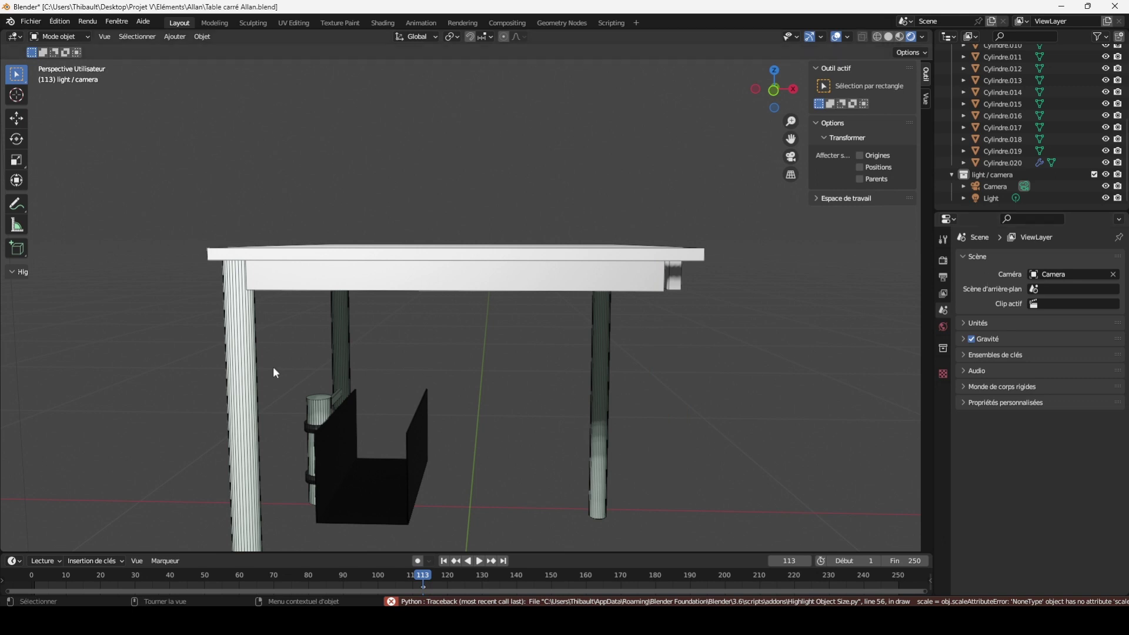
click(241, 368)
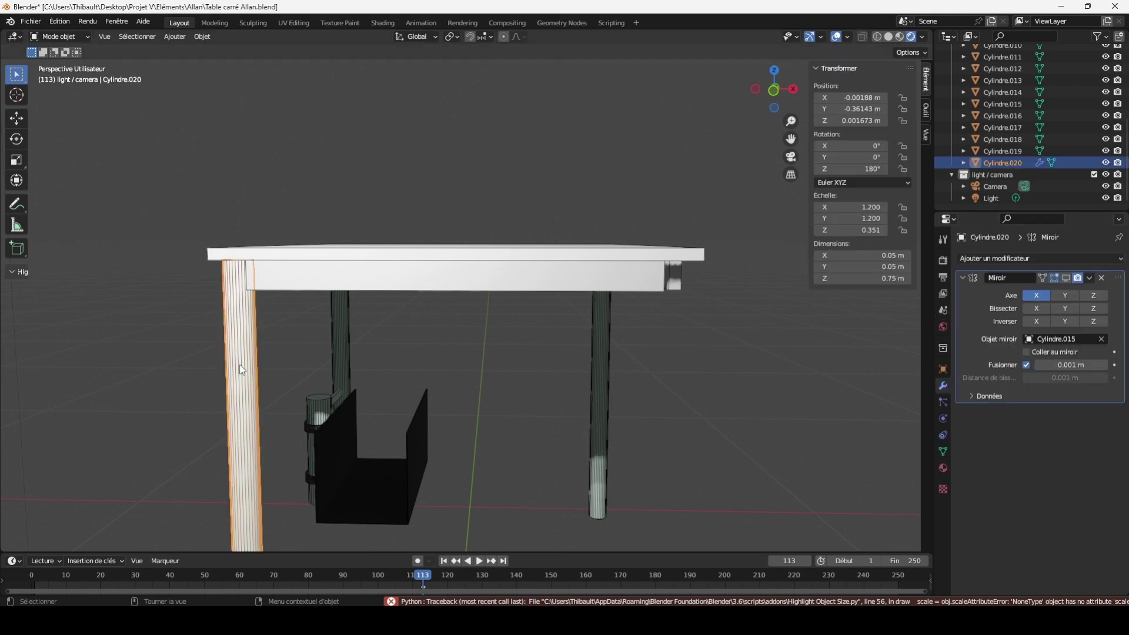
click(1066, 278)
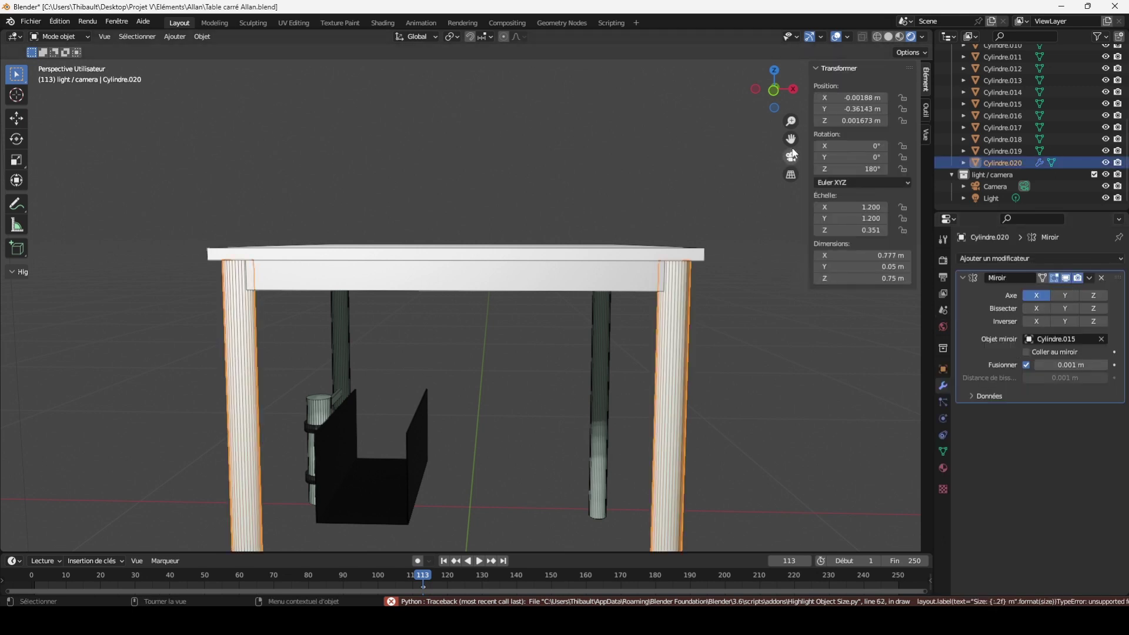
drag(788, 105, 767, 140)
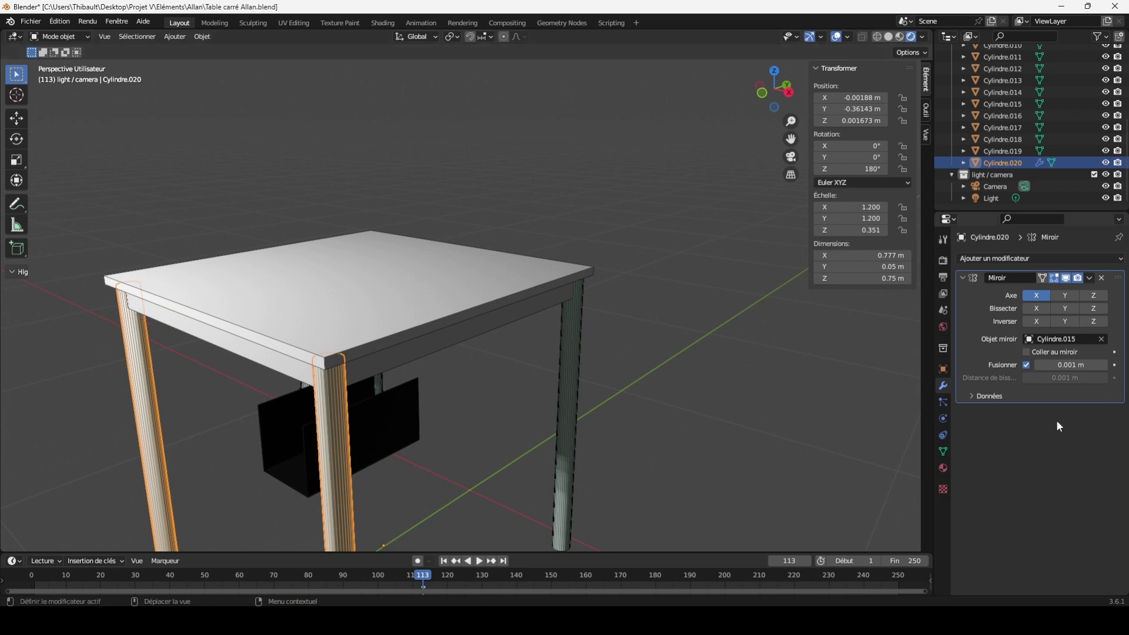
click(964, 279)
Add a second Miroir modifier on axis Y around Cylindre.015 and orbit to check all four legs
click(997, 260)
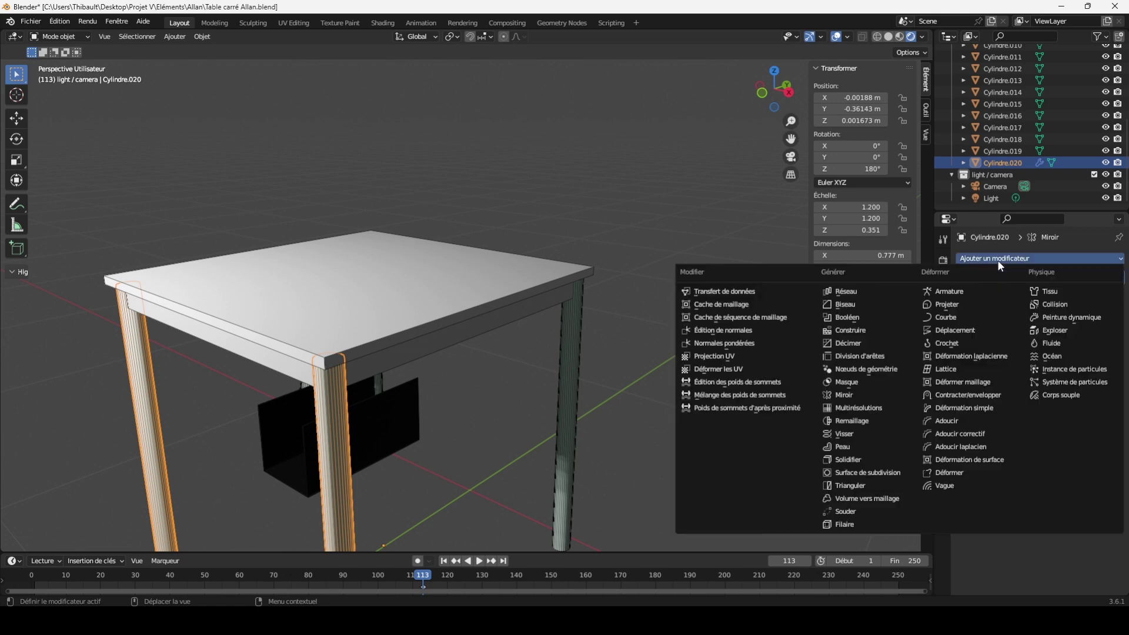
click(848, 395)
key(e)
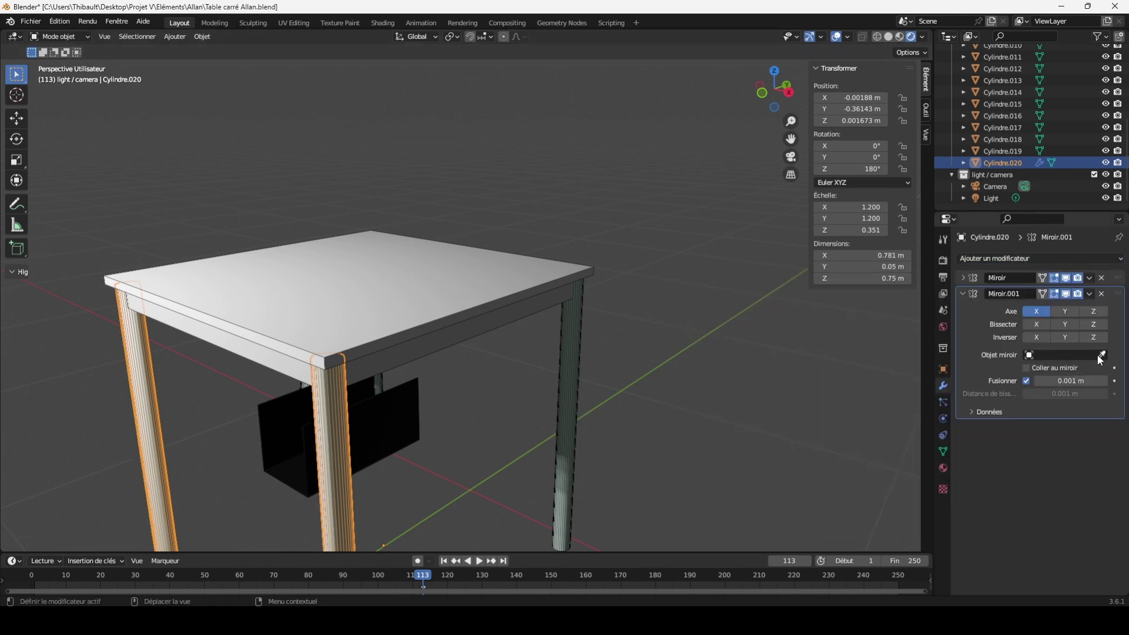
click(362, 279)
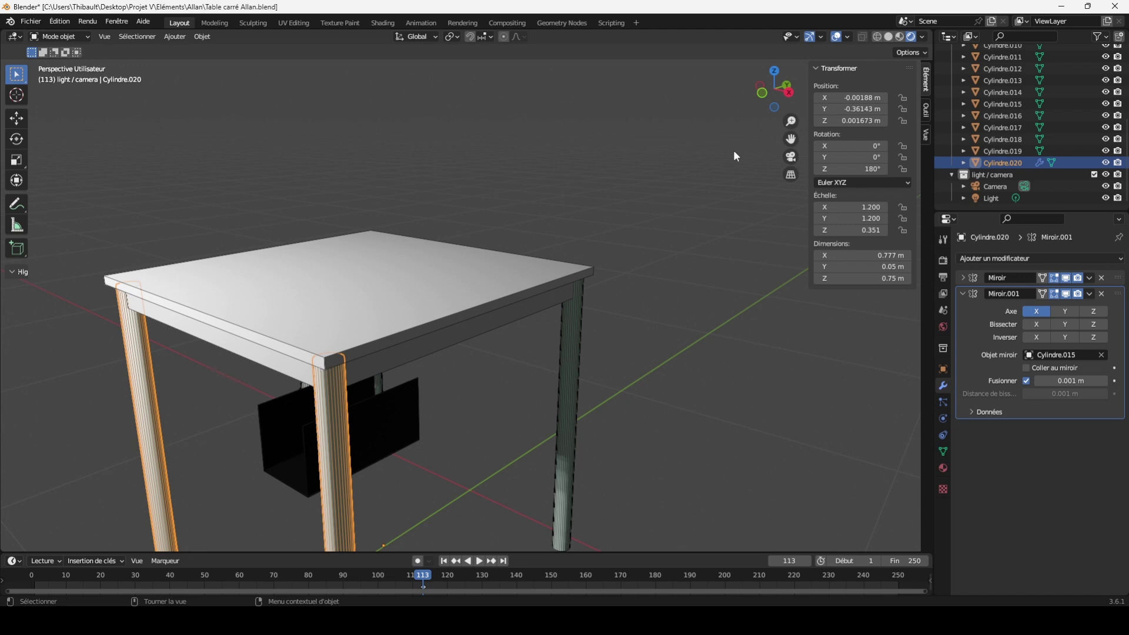
drag(794, 124, 920, 234)
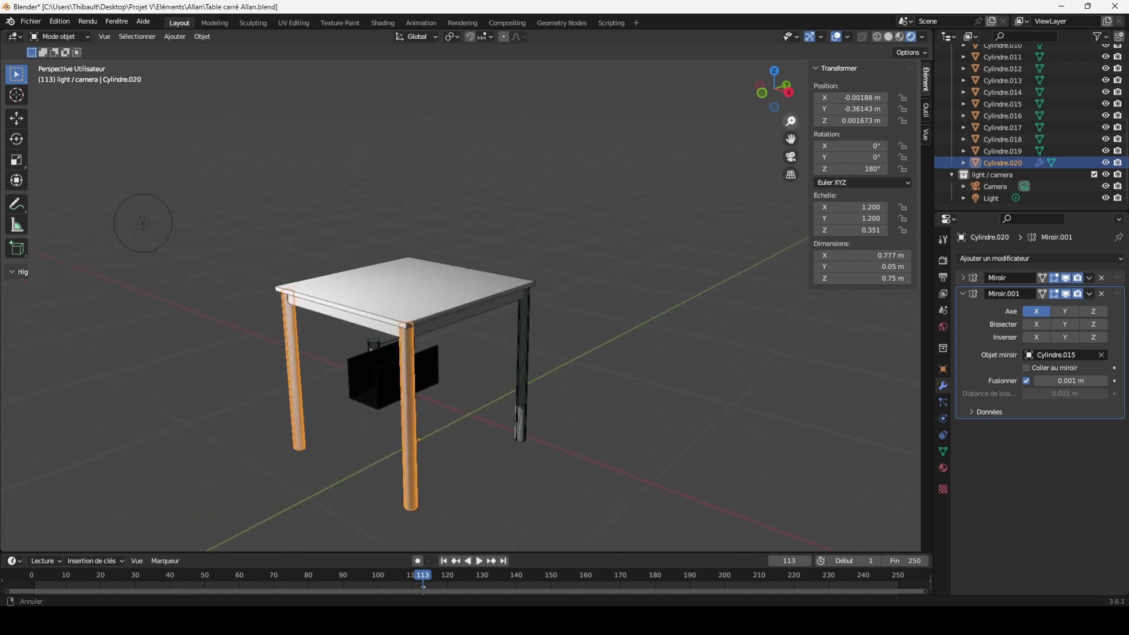
click(1063, 311)
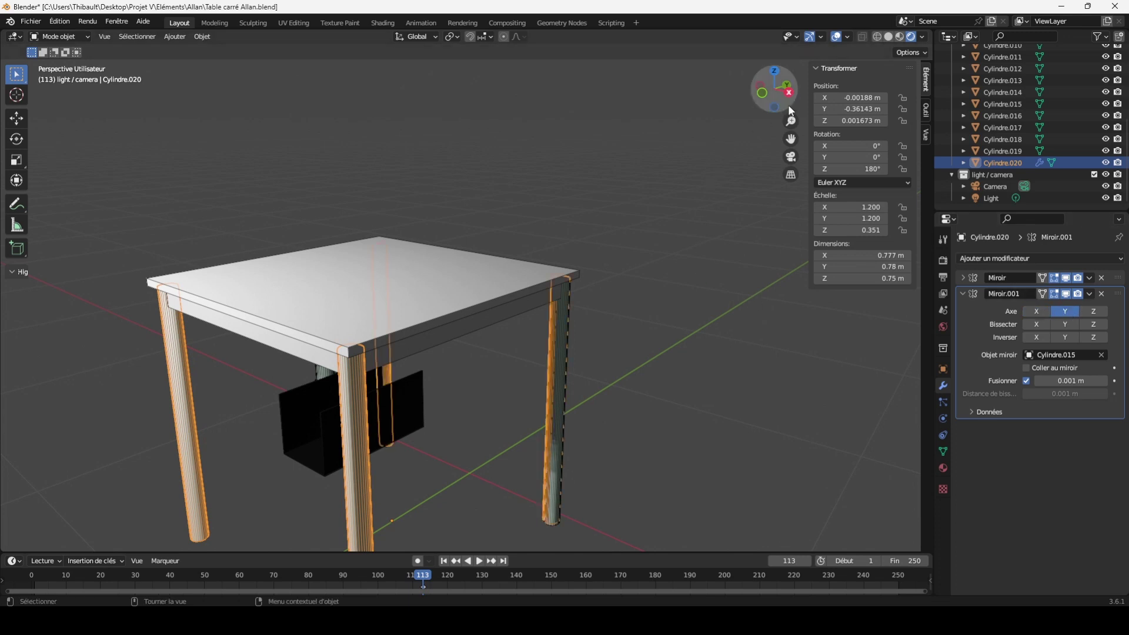
drag(789, 108, 124, 157)
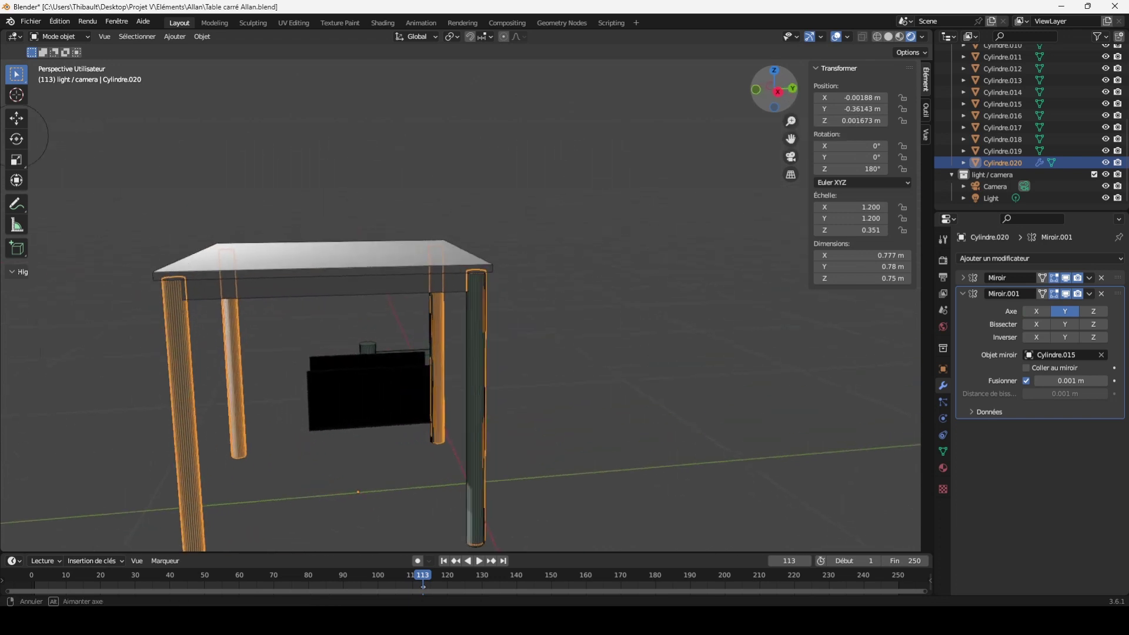
drag(511, 278, 521, 282)
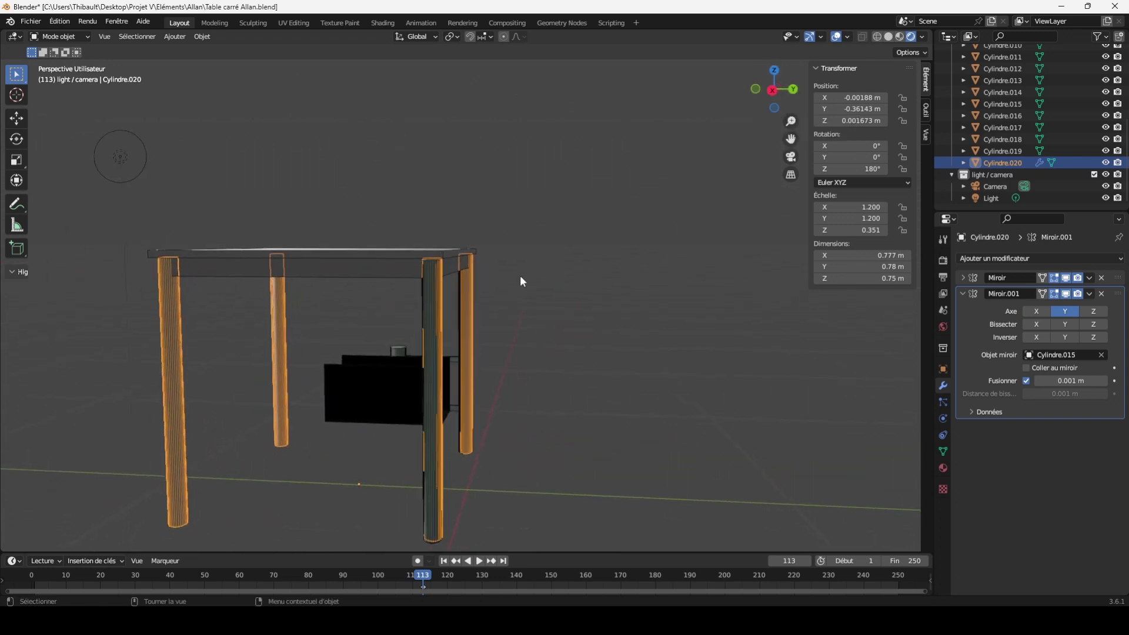
click(439, 327)
key(alt+a)
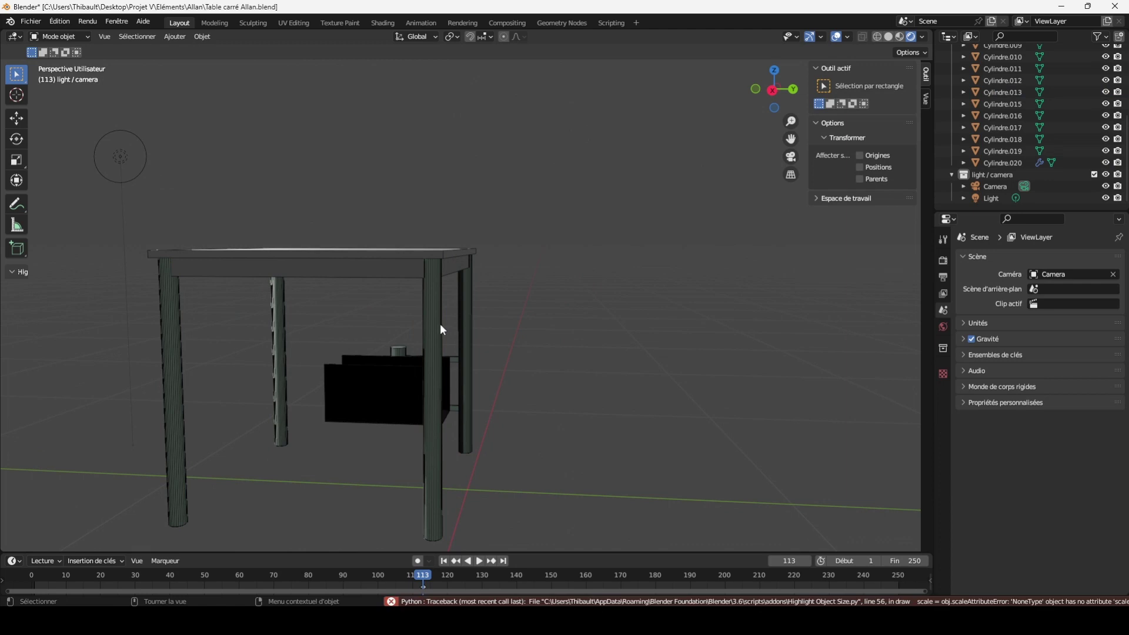
click(468, 316)
click(468, 318)
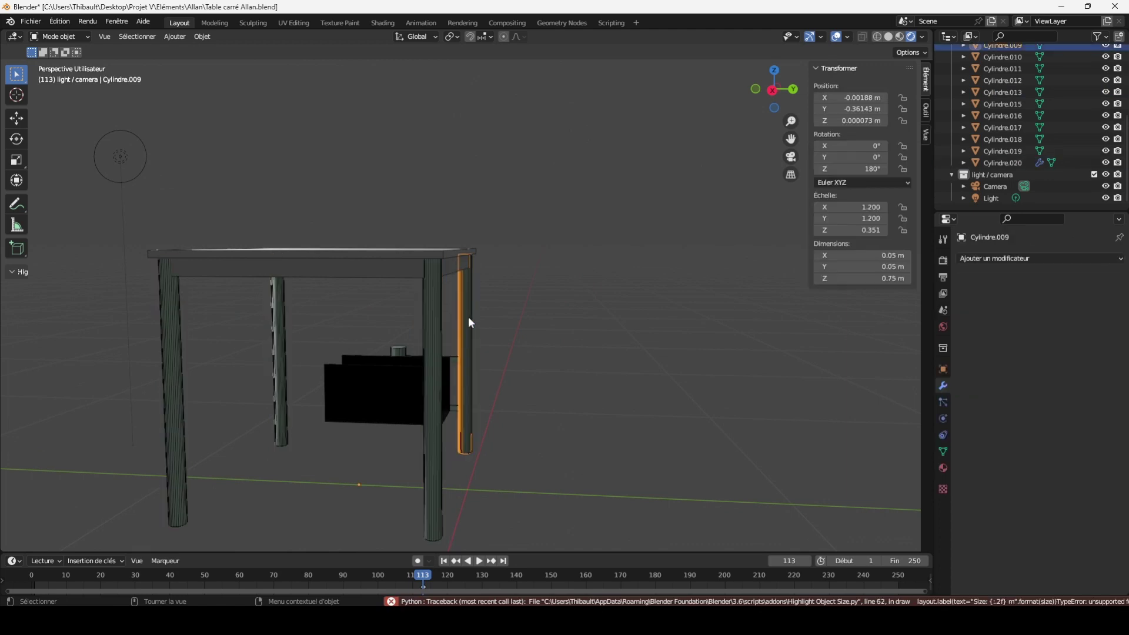
key(alt+a)
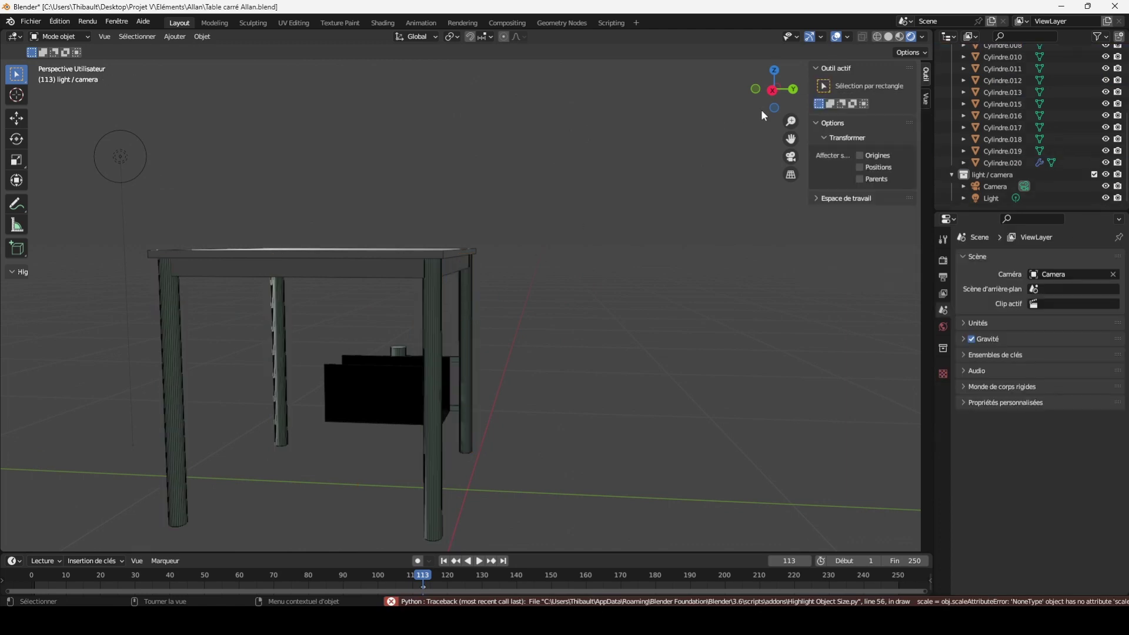
drag(786, 101, 792, 102)
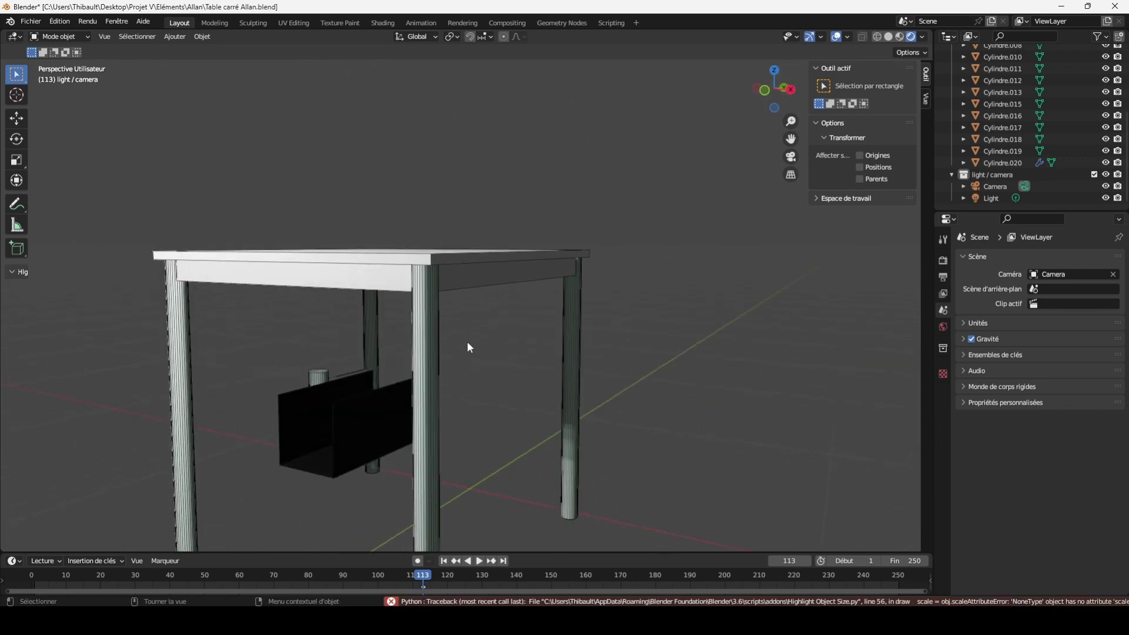
click(431, 344)
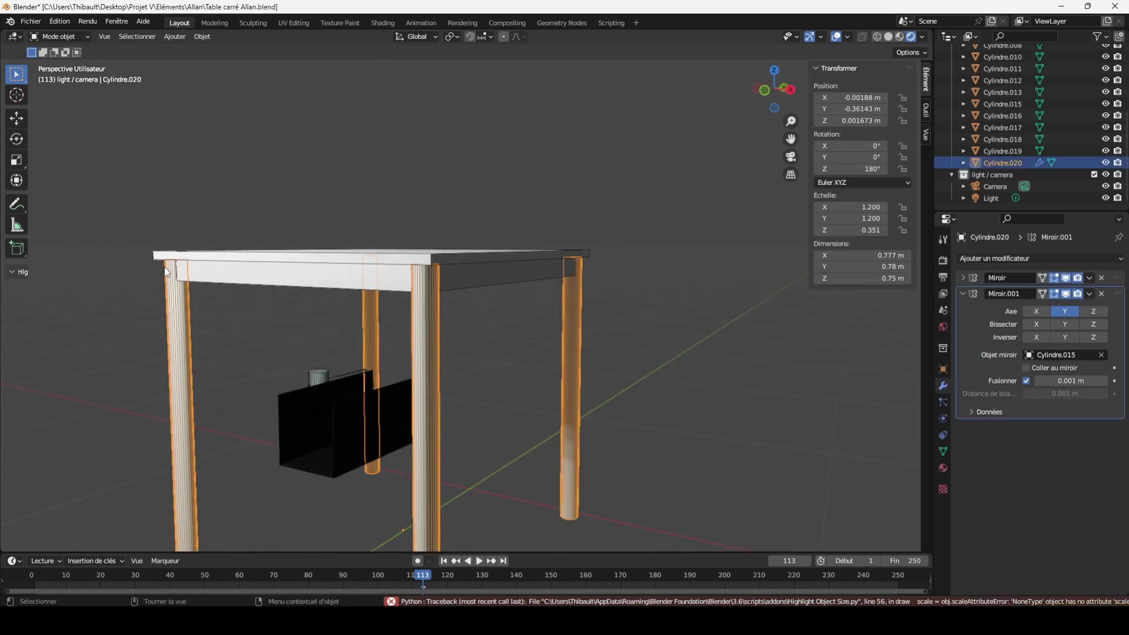
drag(789, 100, 458, 320)
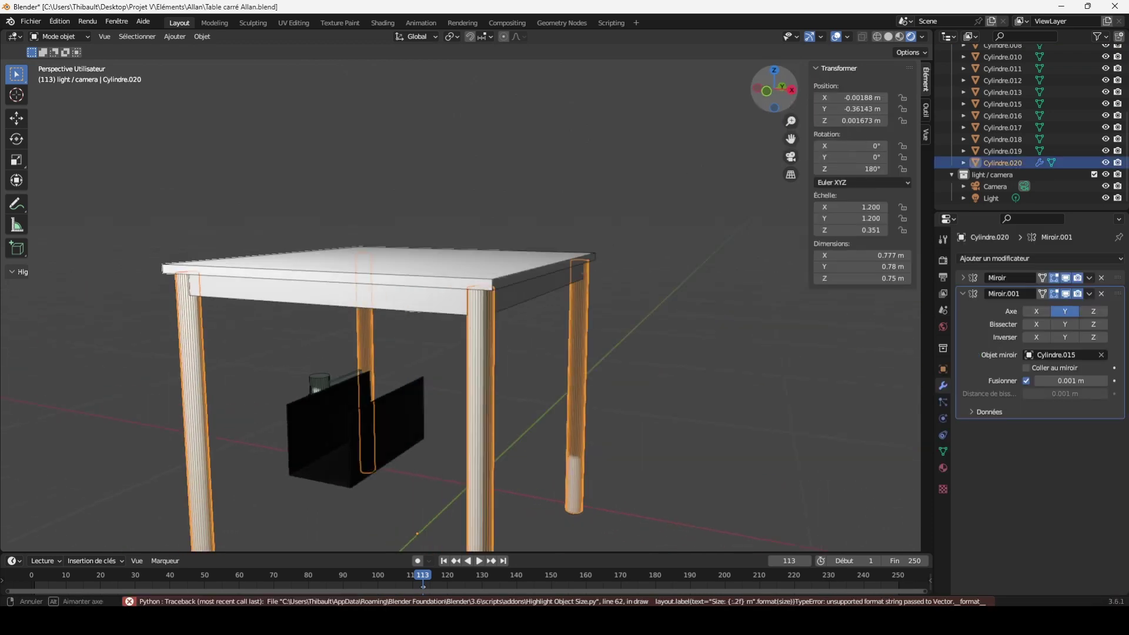
Toggle Cylindre.020's X and Y mirror viewport visibility to check the leg copies
click(458, 307)
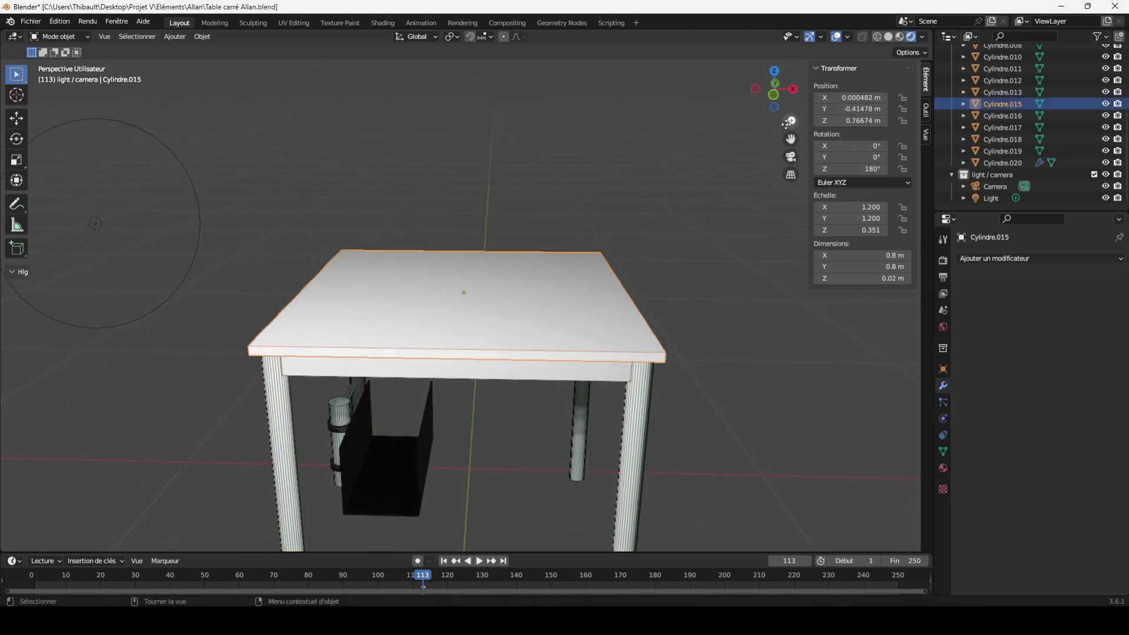
middle_drag(782, 397, 784, 400)
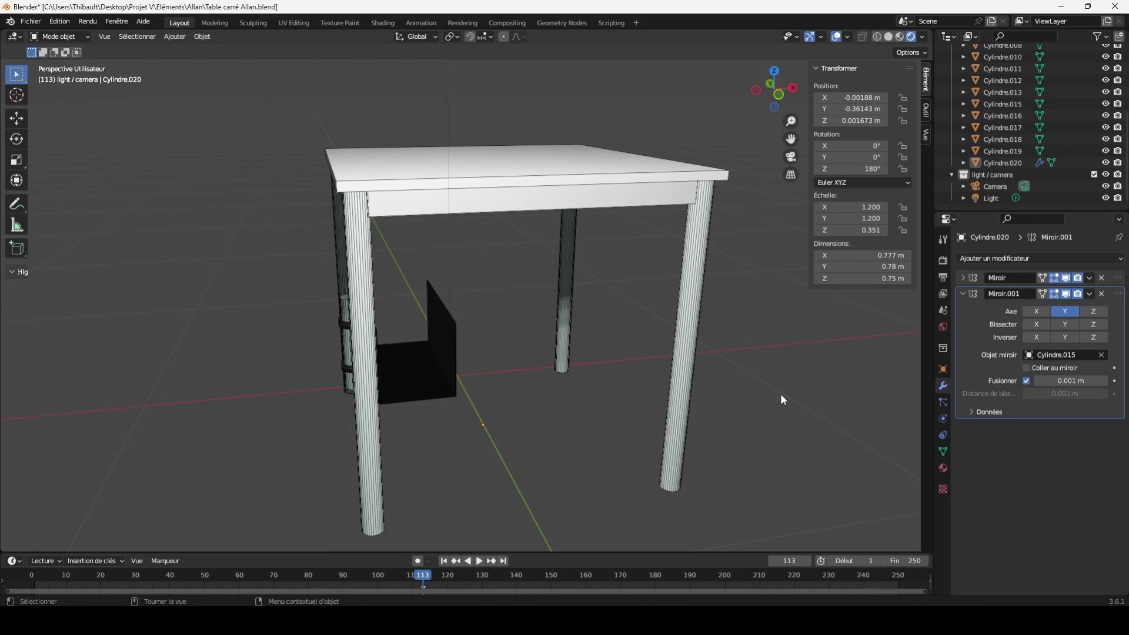
click(693, 274)
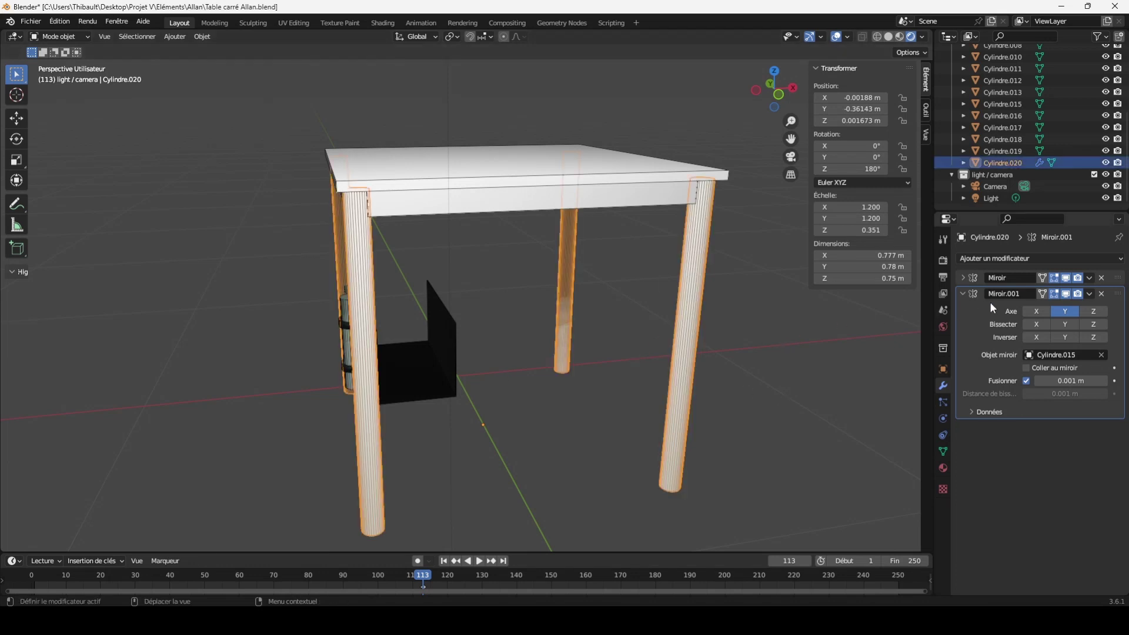
click(1066, 293)
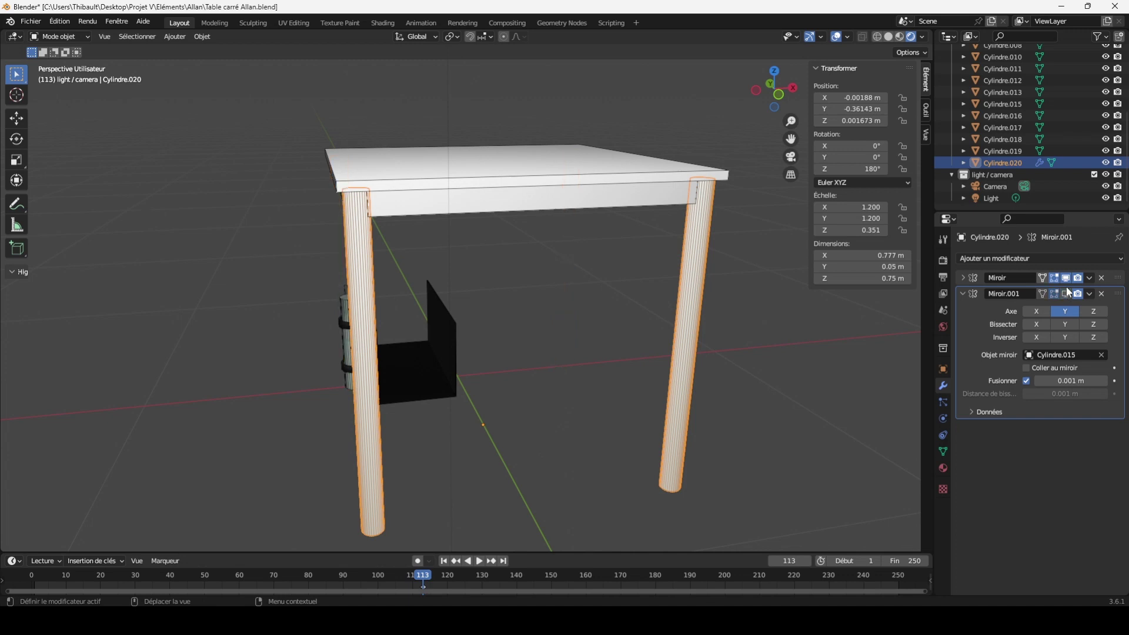
click(1067, 277)
click(1067, 292)
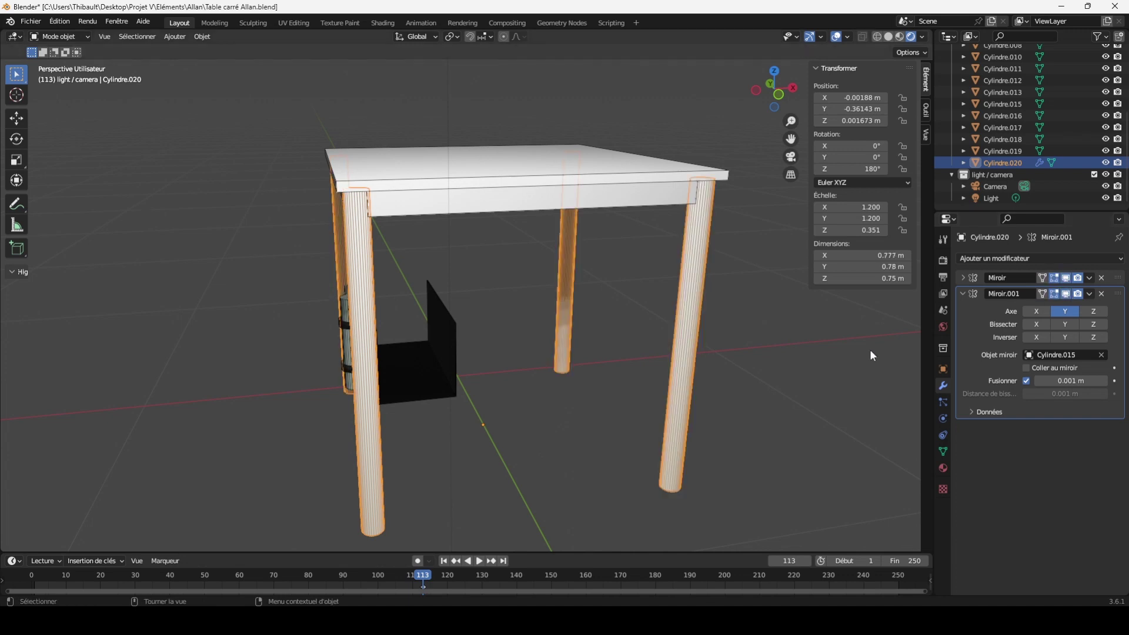
click(750, 200)
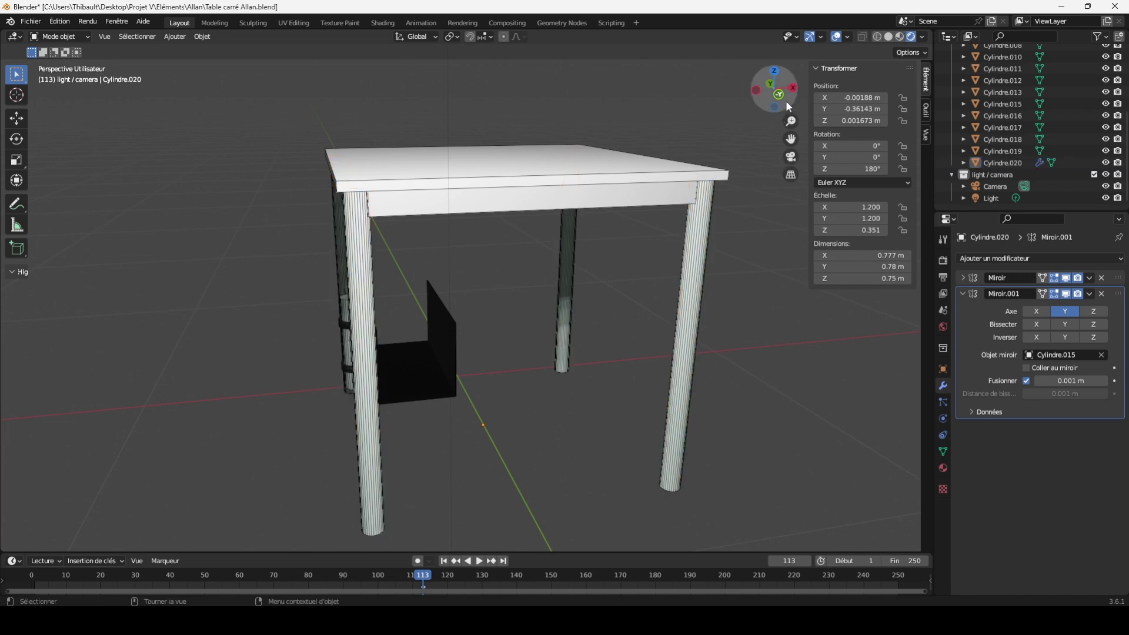
Select tabletop Cylindre.015, frame it with numpad period and zoom in close
drag(786, 100, 499, 186)
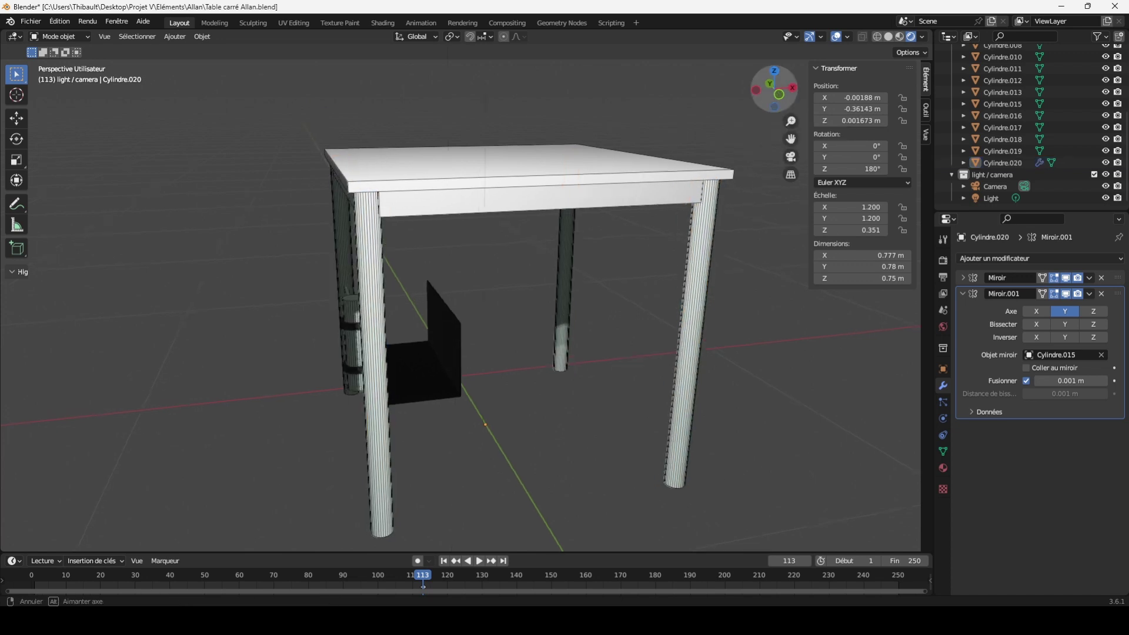
click(500, 185)
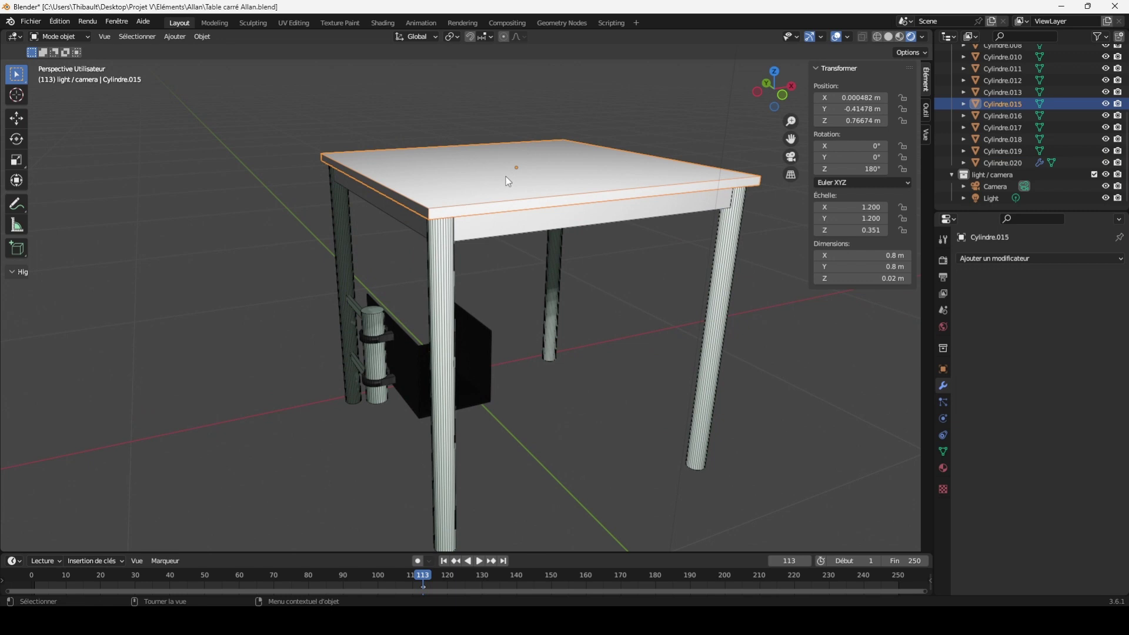
key(KP_Decimal)
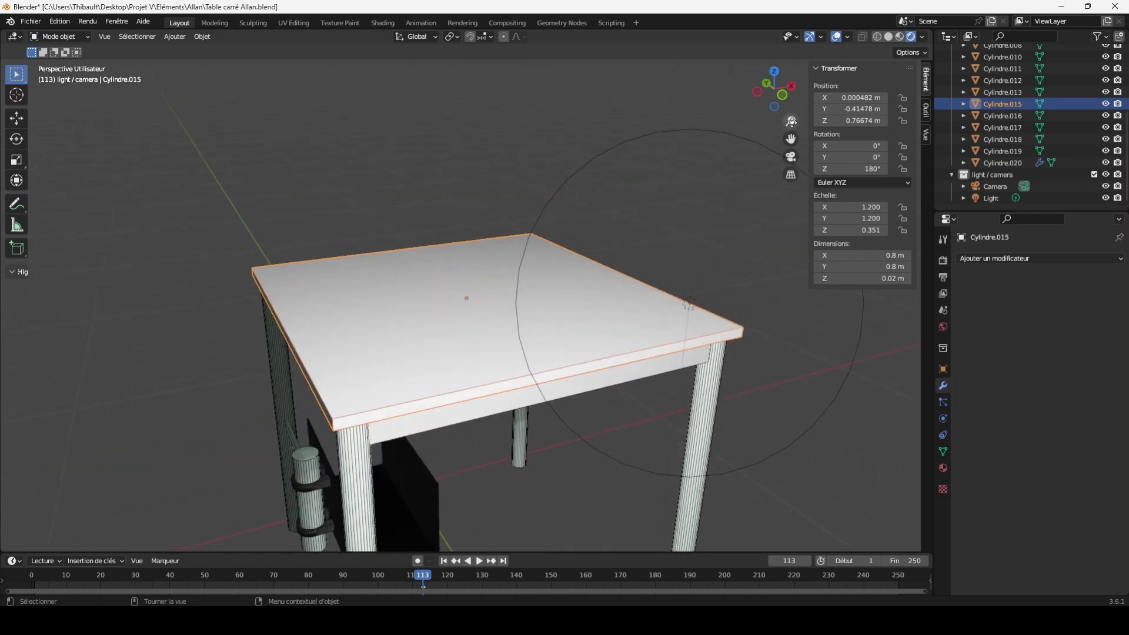
drag(791, 121, 791, 140)
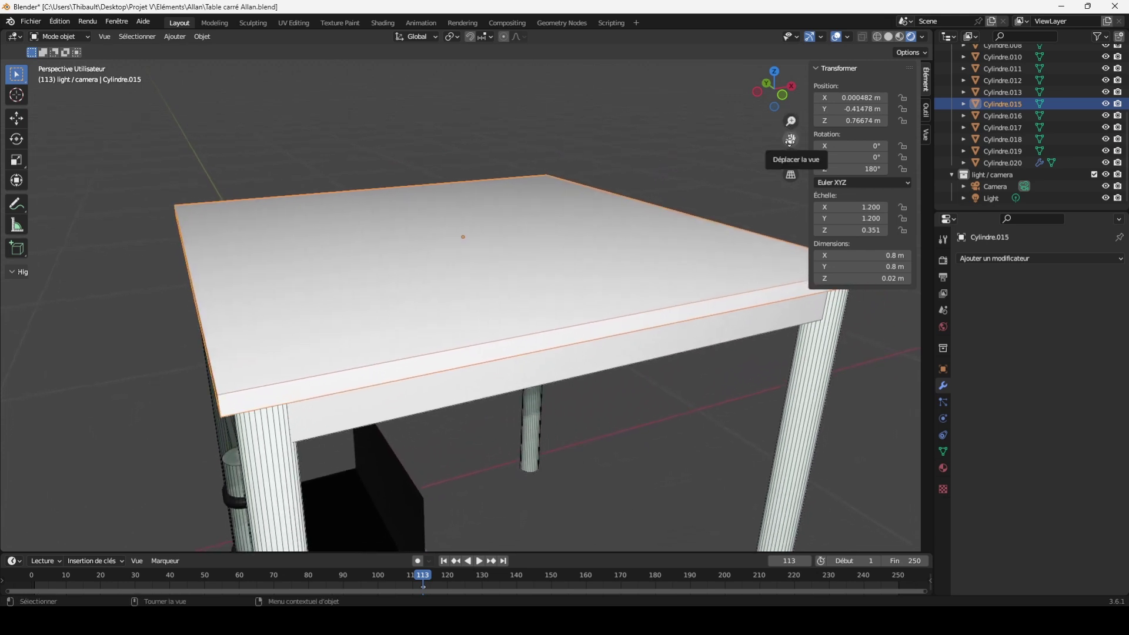
Apply the tabletop Cylindre.015's scale with Ctrl+A so it reads 1.000 on every axis
mouse_move(810, 162)
mouse_down()
mouse_move(849, 162)
mouse_move(826, 162)
mouse_up()
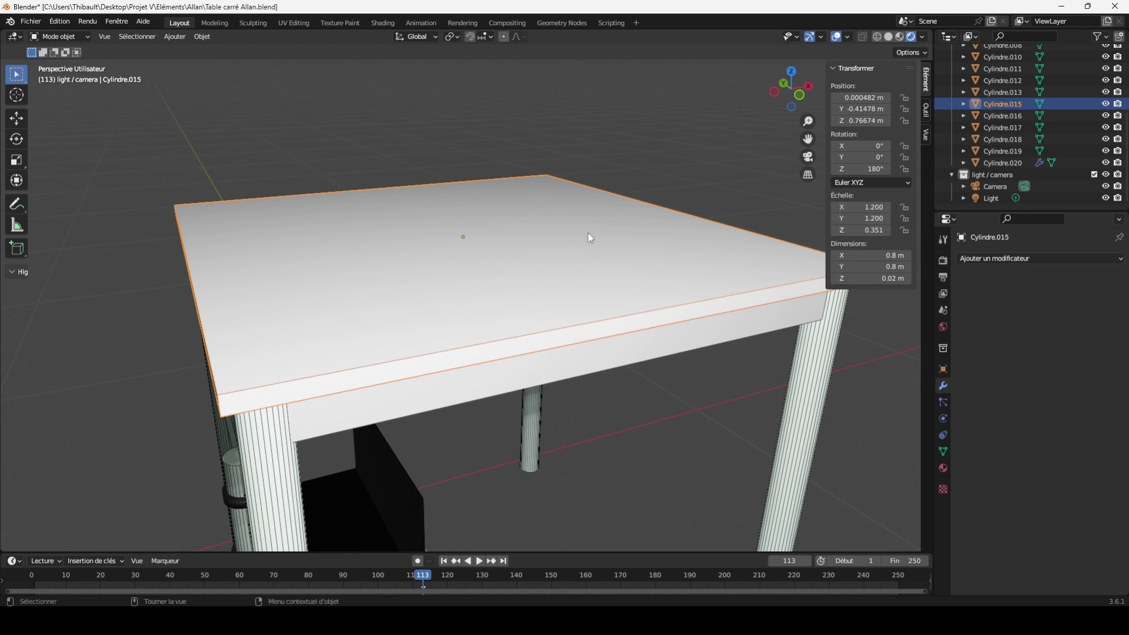
key(ctrl+a)
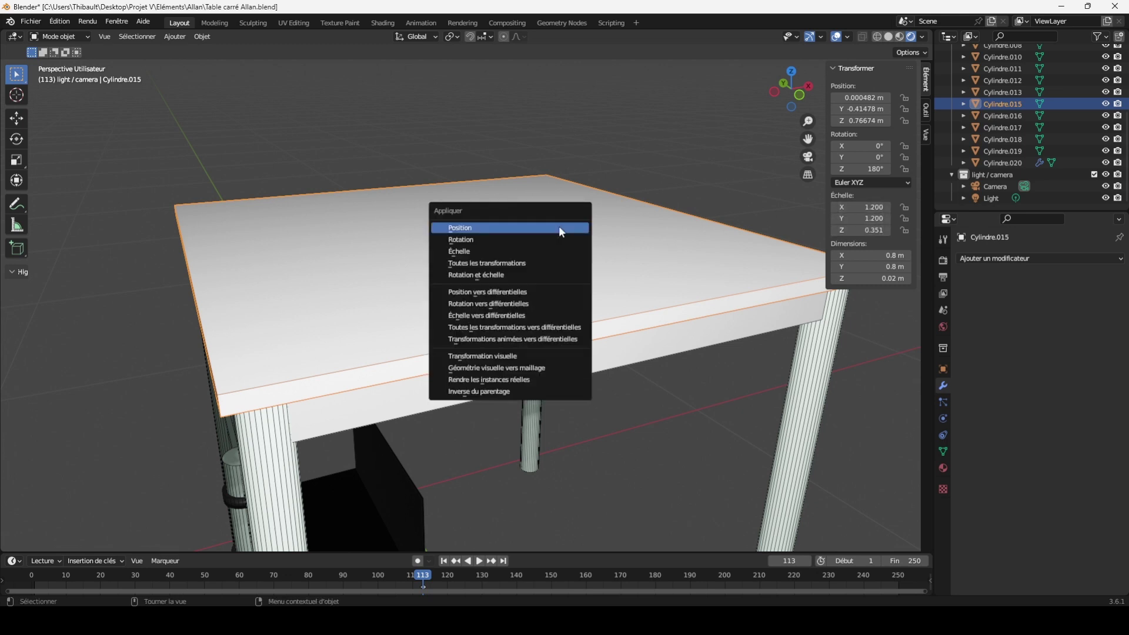
click(521, 251)
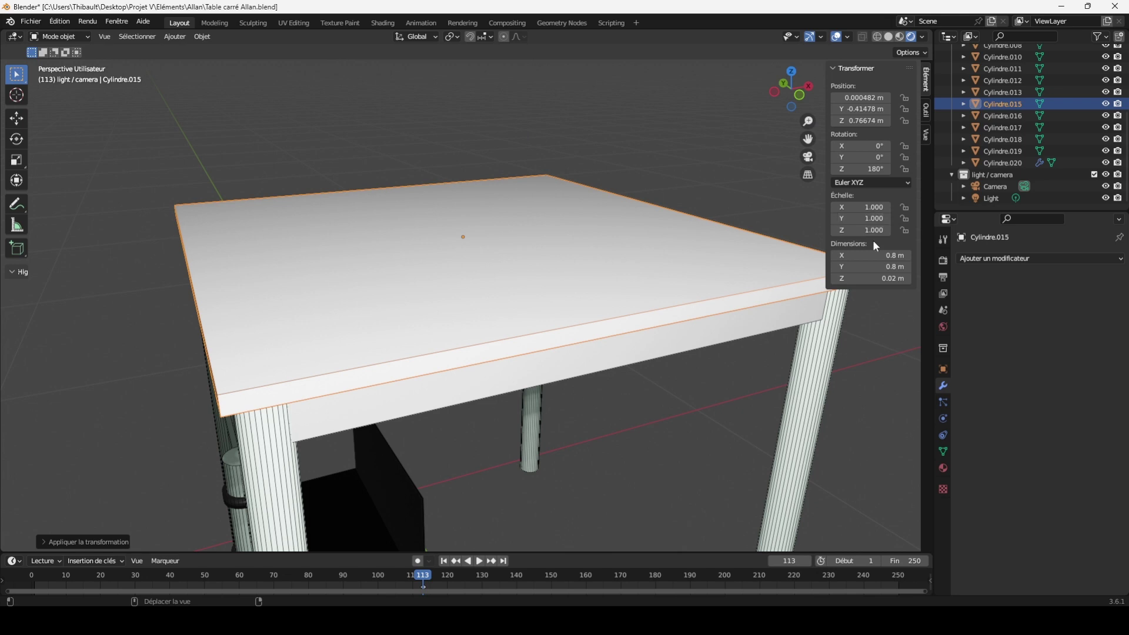
click(1004, 259)
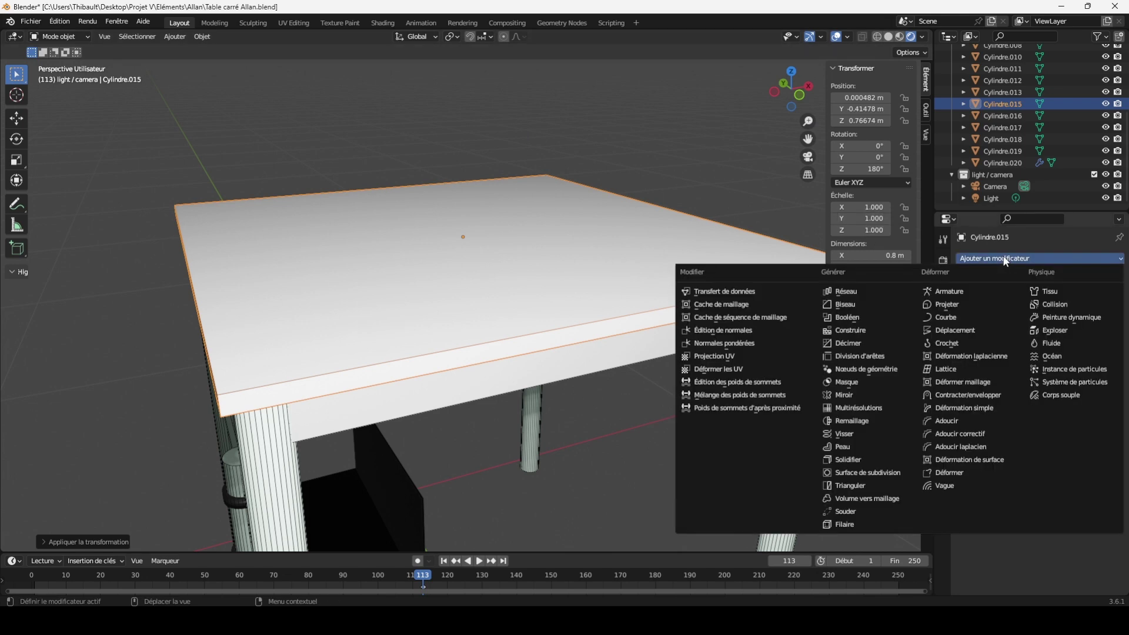
Add a Bevel modifier to the tabletop with a 3mm (0.003 m) width
click(847, 305)
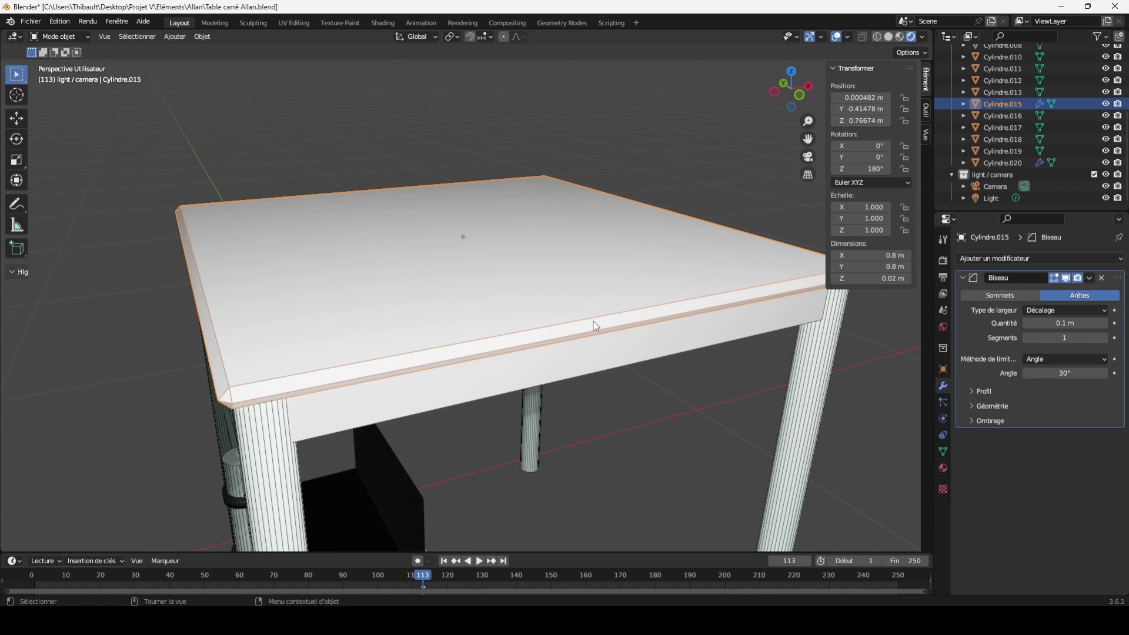
click(1080, 324)
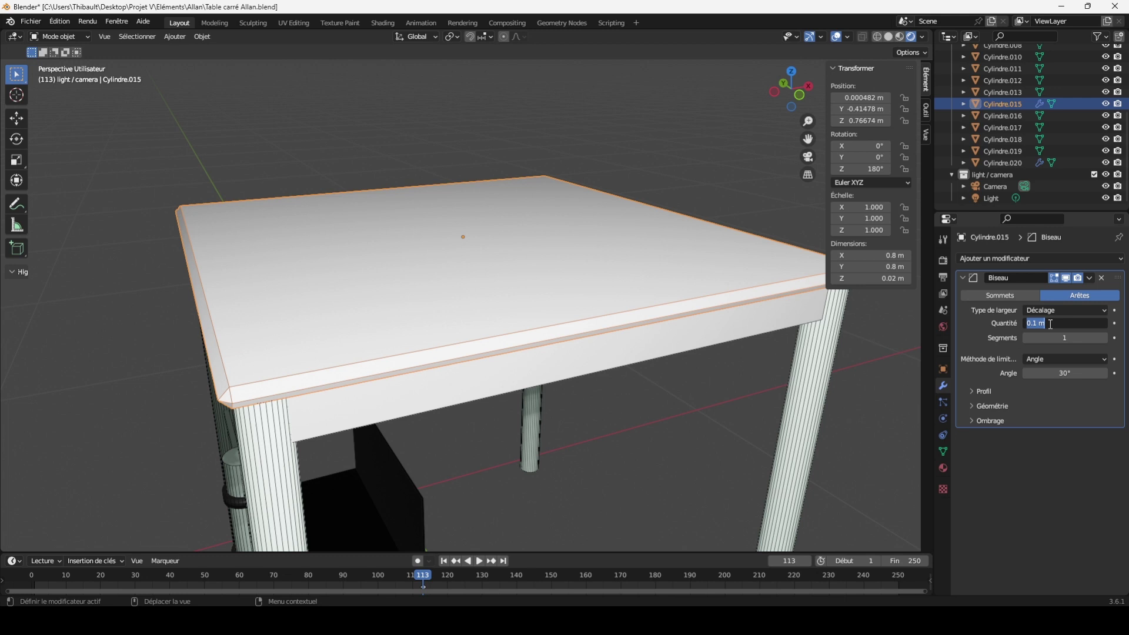
text(3mm)
key(Return)
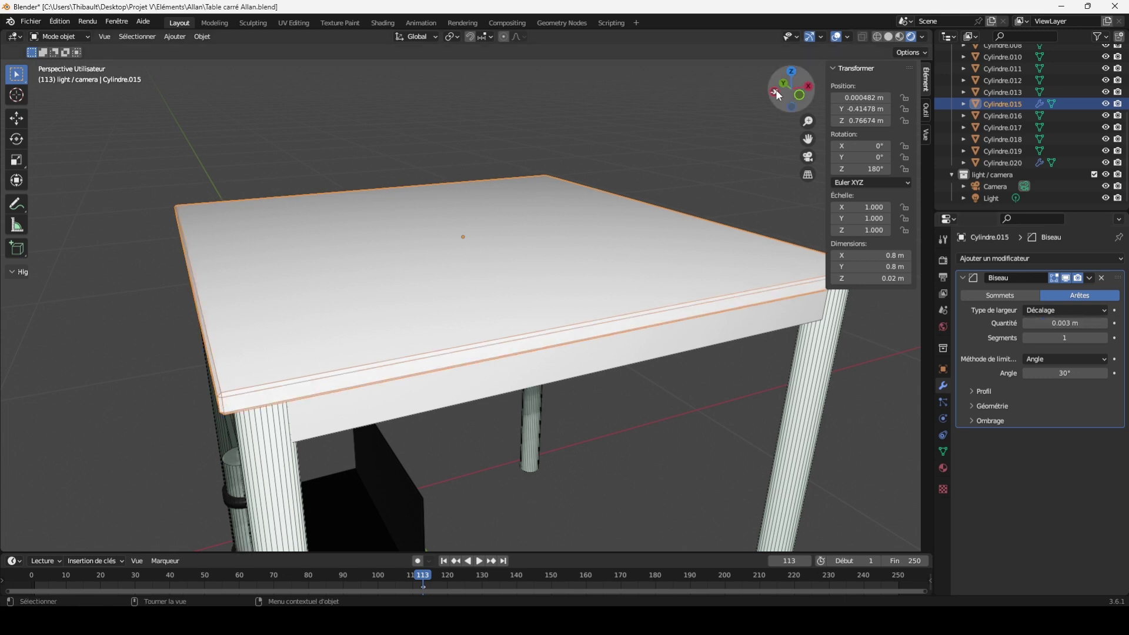
mouse_move(808, 121)
mouse_down()
mouse_move(808, 100)
mouse_move(777, 91)
mouse_up()
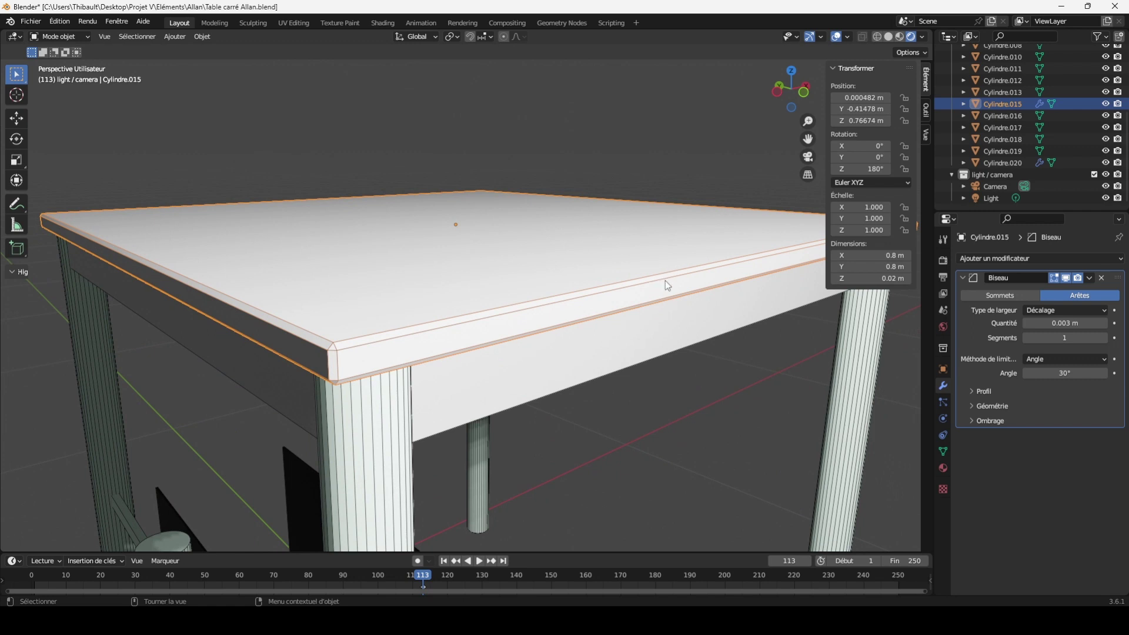
Halve the tabletop bevel width to 0.0015 m (3mm/2) and raise it to 3 segments
click(1079, 323)
text(/)
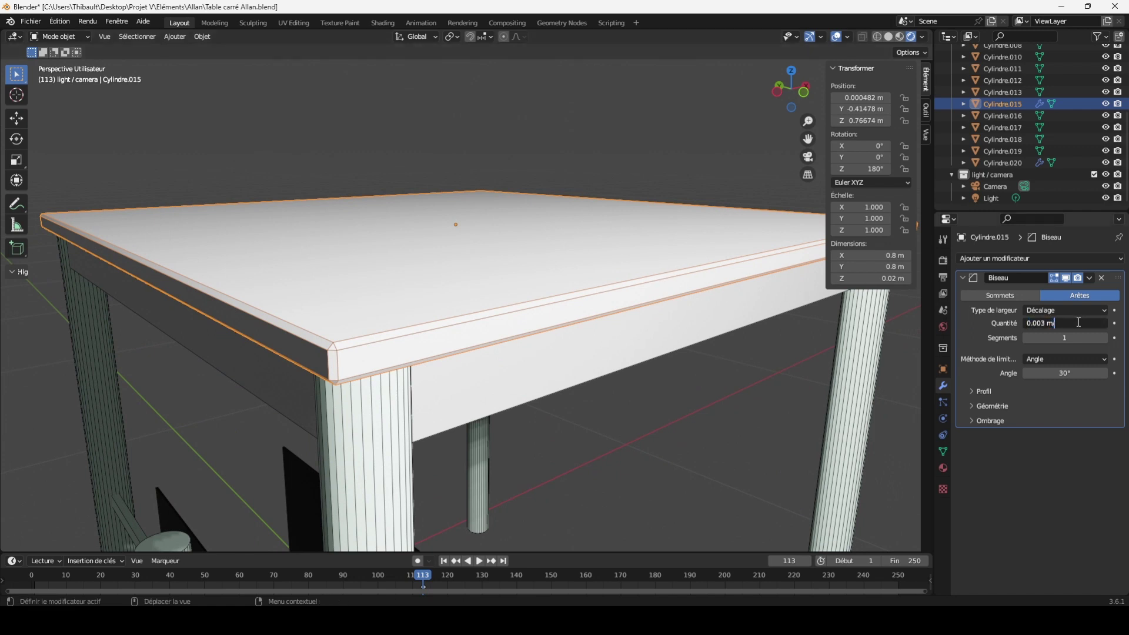
text(2)
key(Return)
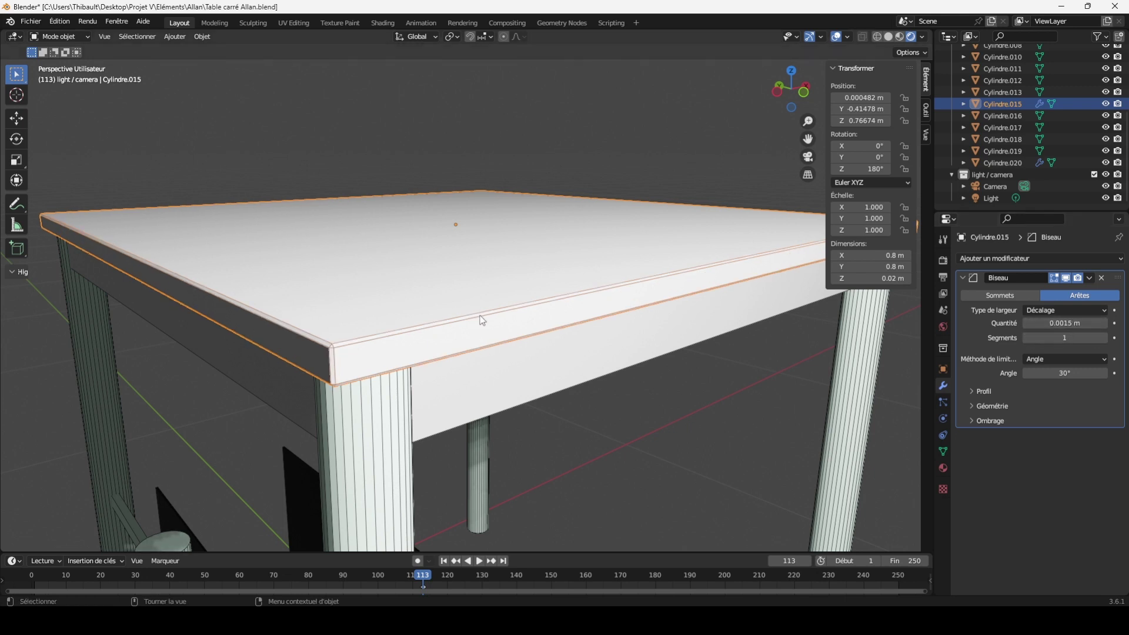
click(1104, 338)
click(1105, 338)
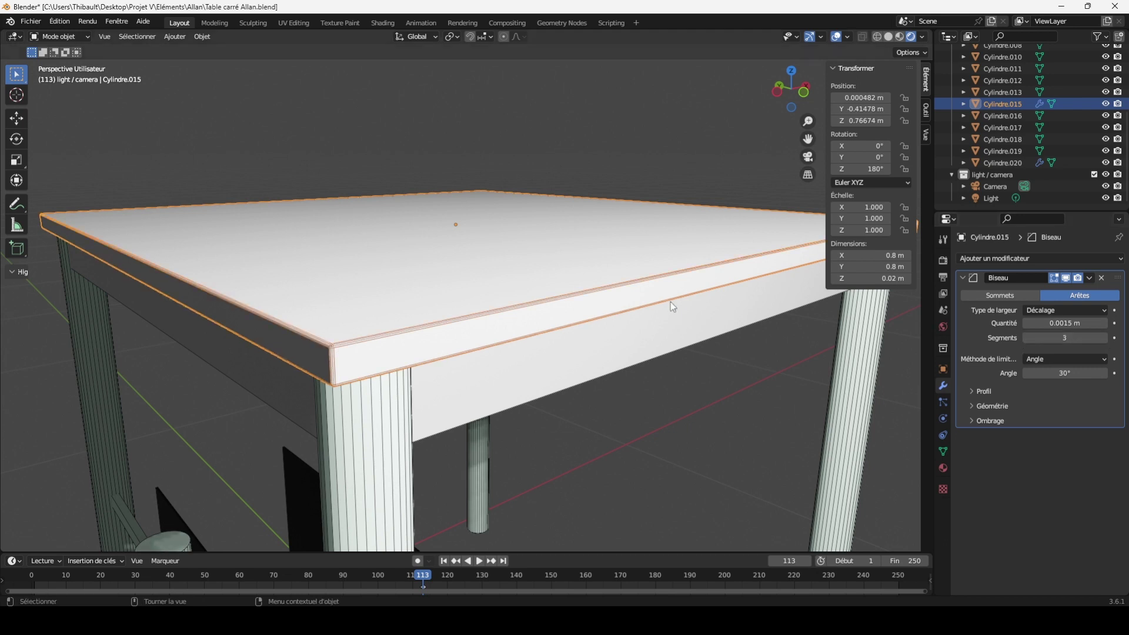
Toggle the bevel's viewport display to compare the rounded corner, then select apron Cylindre.018
drag(808, 122, 808, 88)
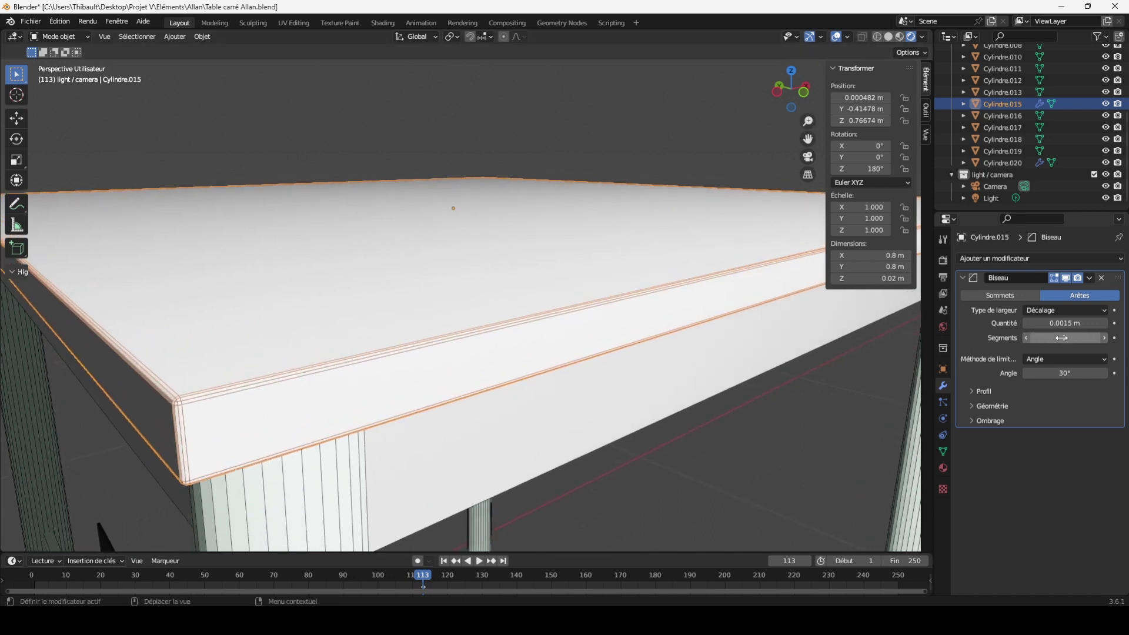
click(1066, 278)
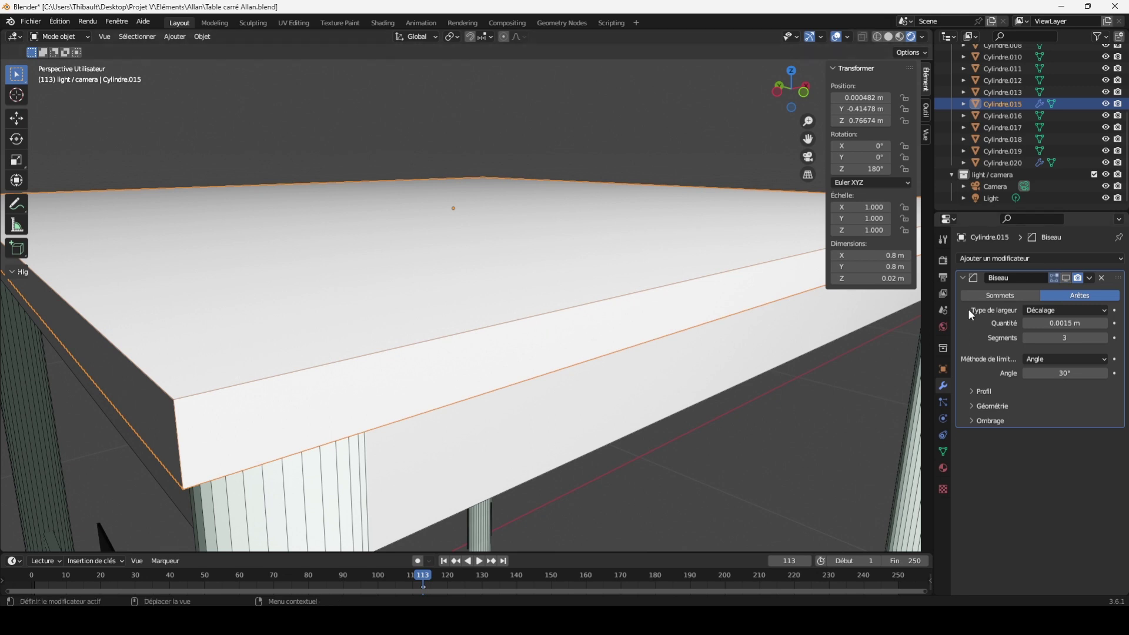
click(1066, 279)
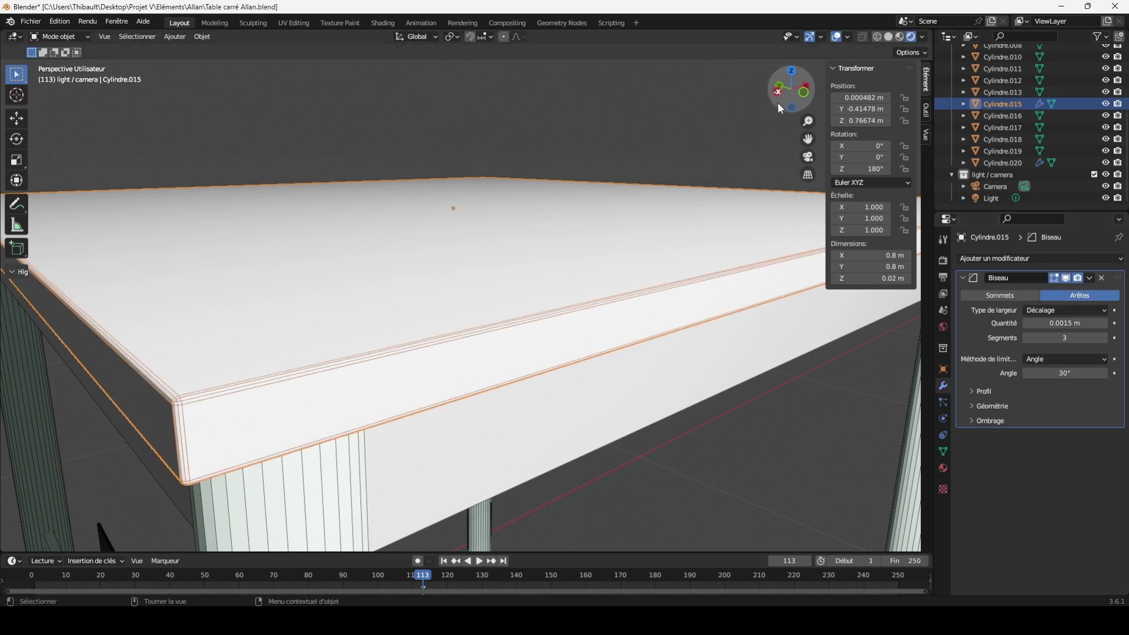
drag(808, 120, 808, 142)
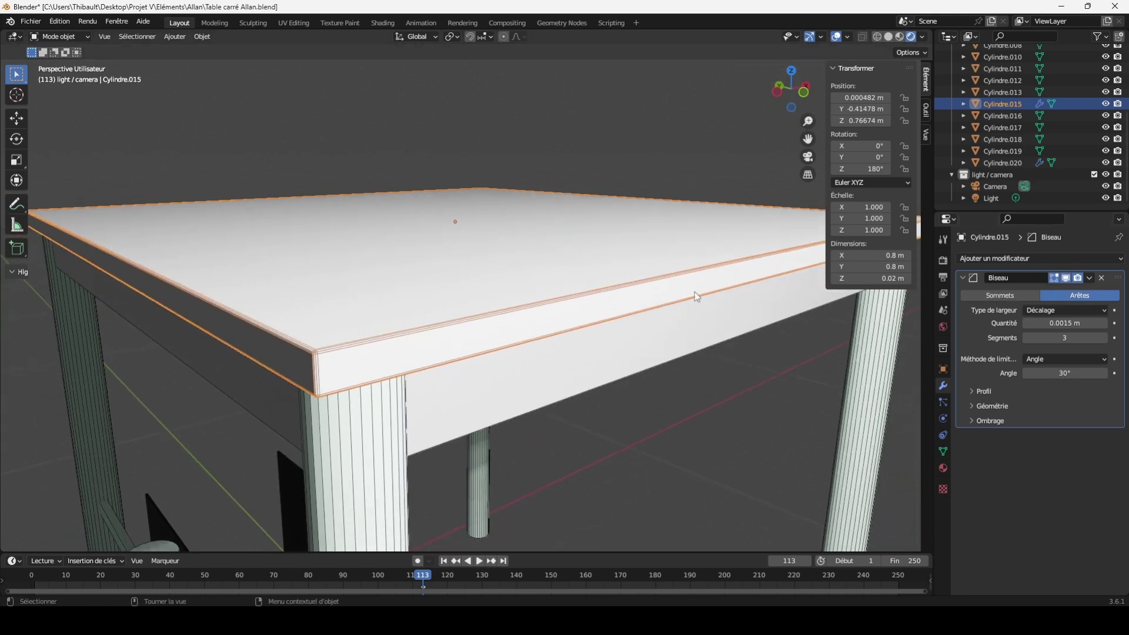
click(675, 342)
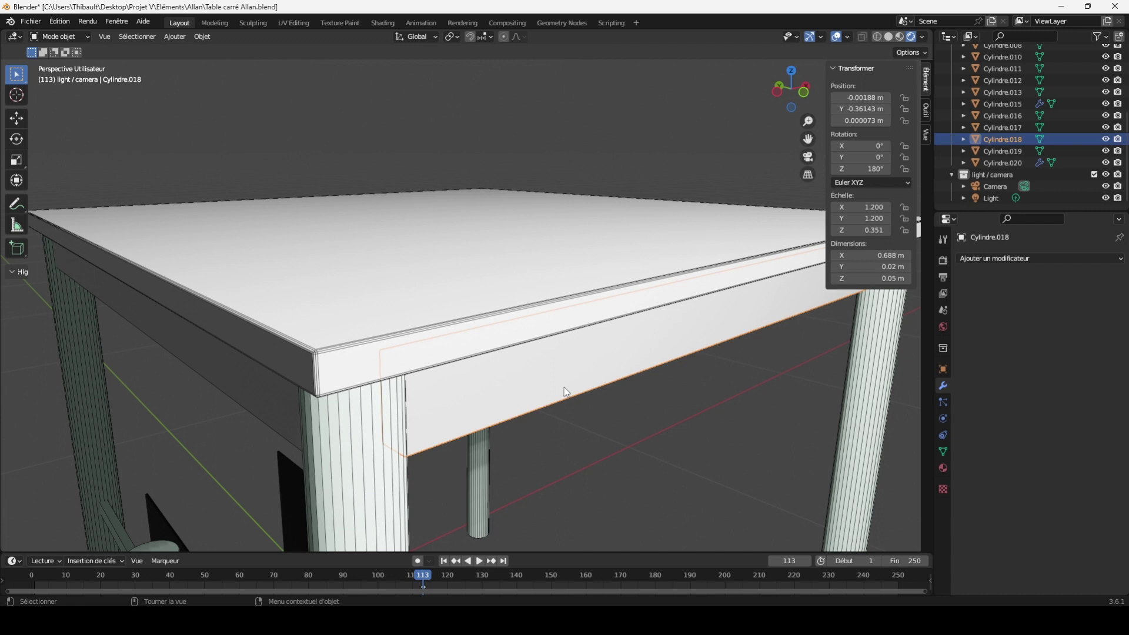
Isolate the bar Cylindre.018 in local view with solid shading and enter Edit Mode
key(KP_Divide)
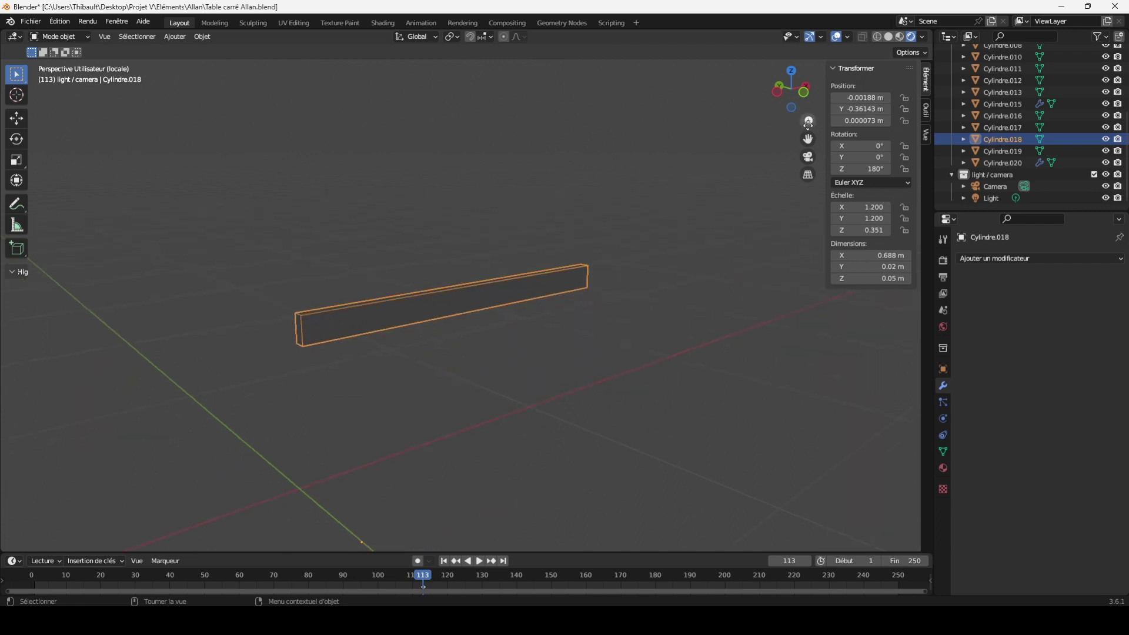
mouse_move(808, 121)
mouse_down()
mouse_move(807, 138)
mouse_move(882, 170)
mouse_up()
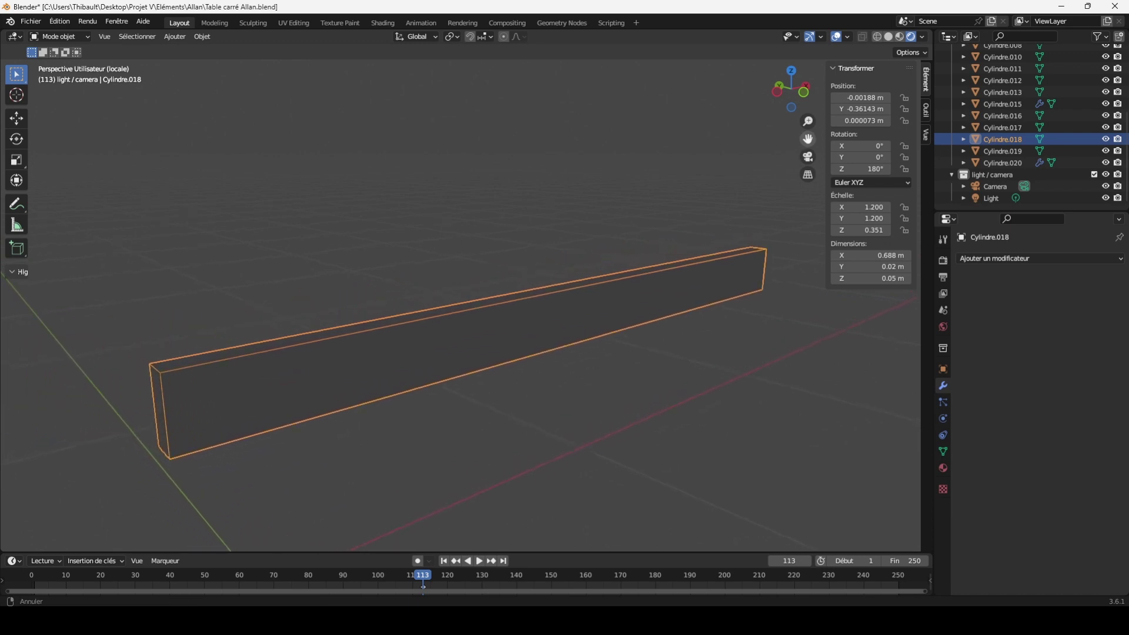
click(900, 36)
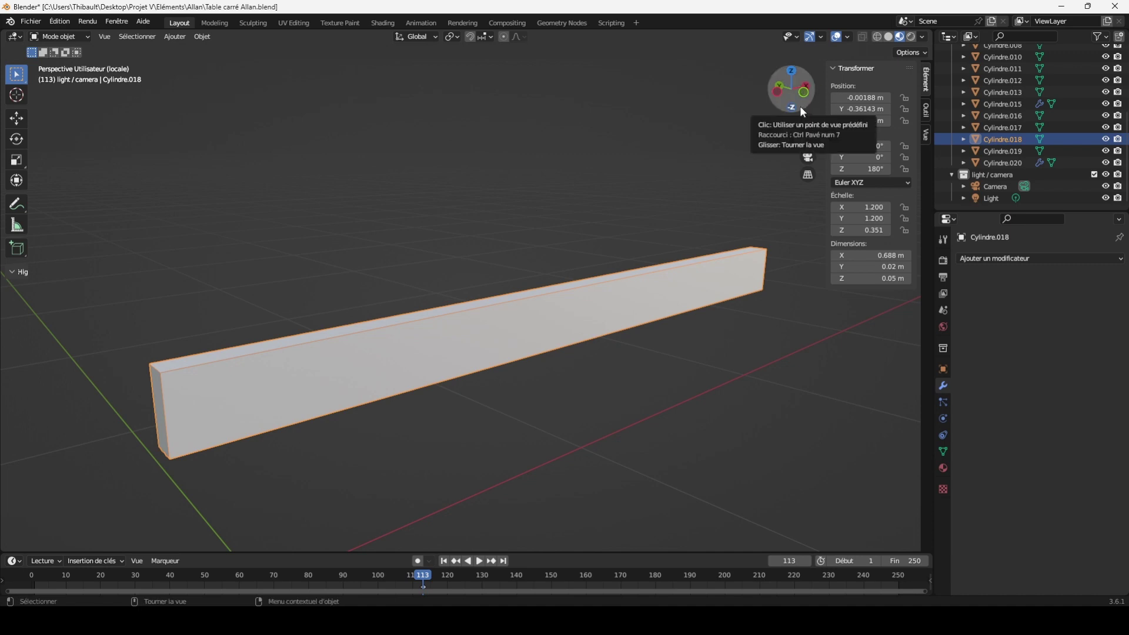
drag(800, 106, 806, 112)
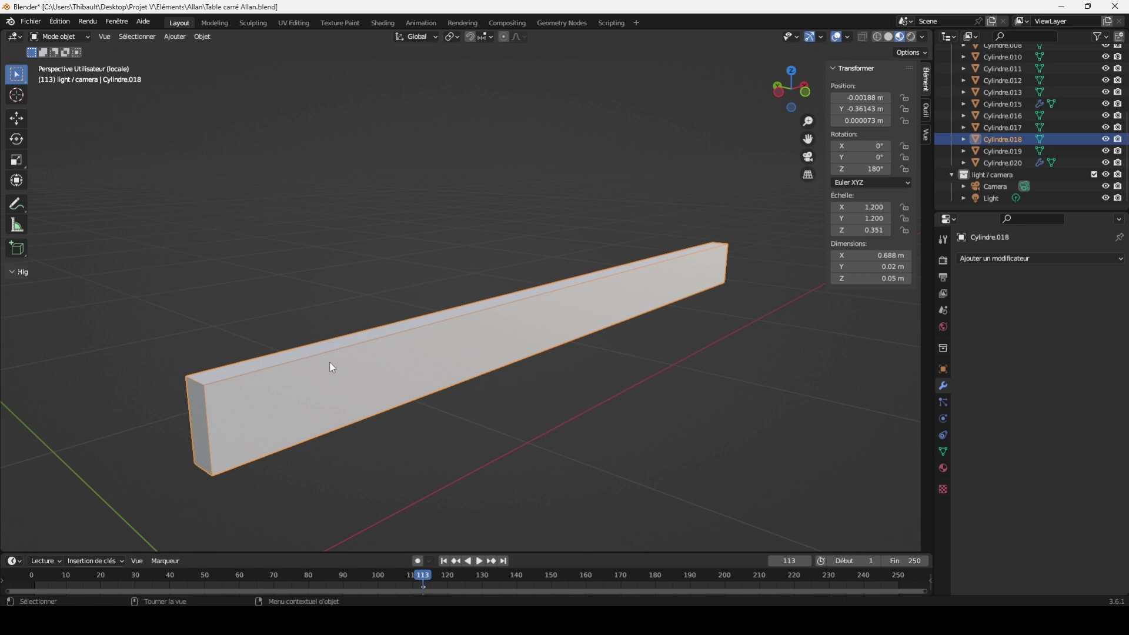
key(Tab)
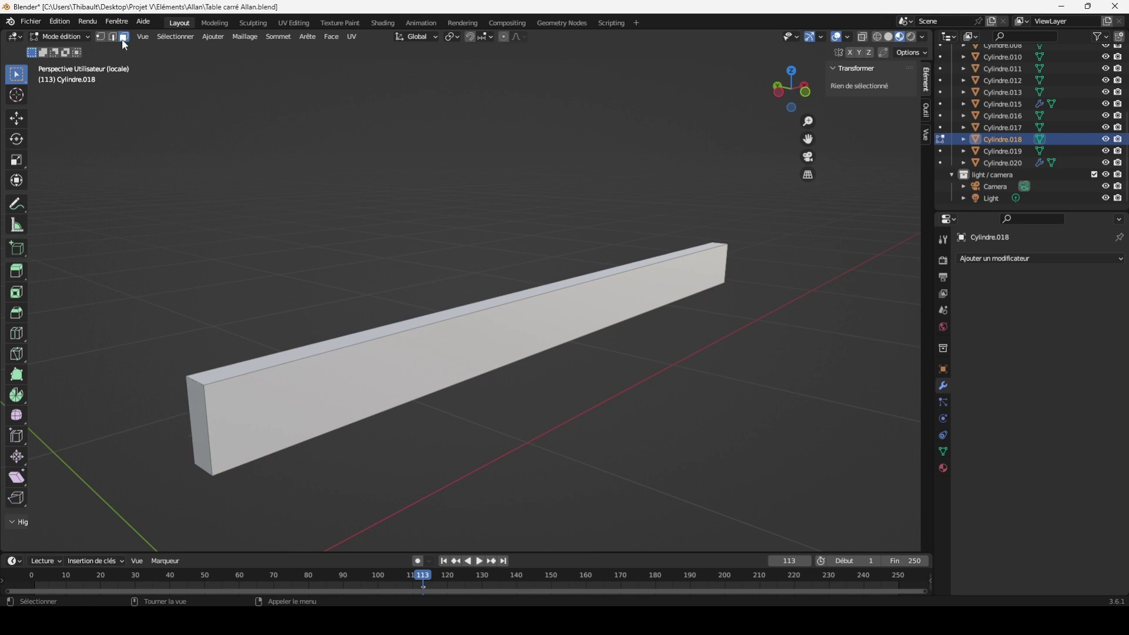
Delete the bar's top face and both end faces, then return to Object Mode
click(244, 365)
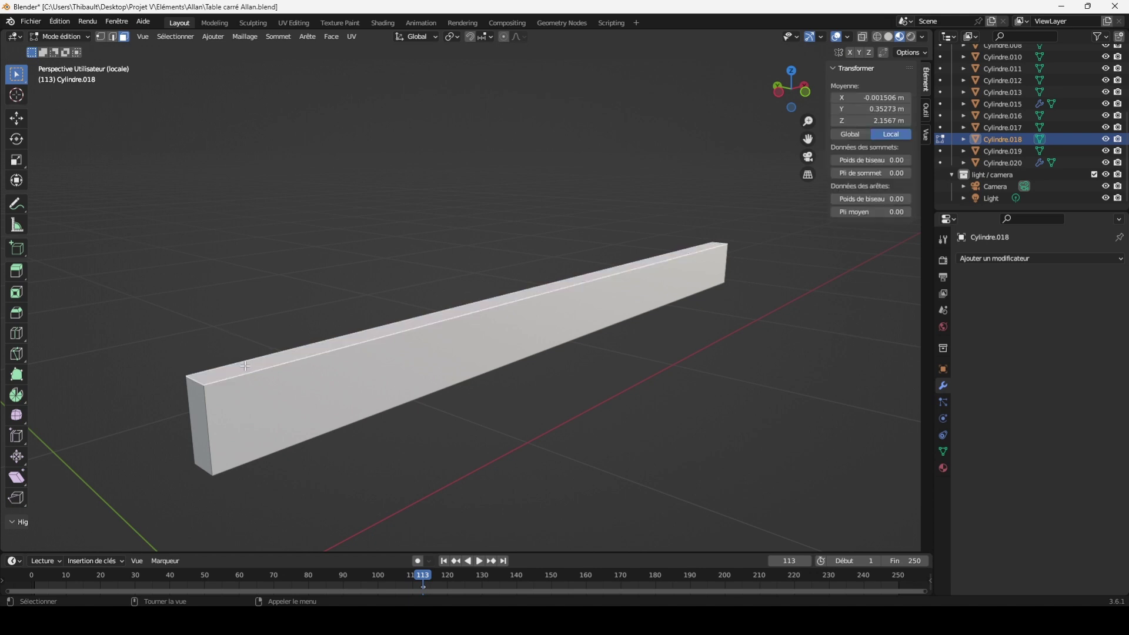
shift+click(195, 400)
drag(801, 104, 741, 179)
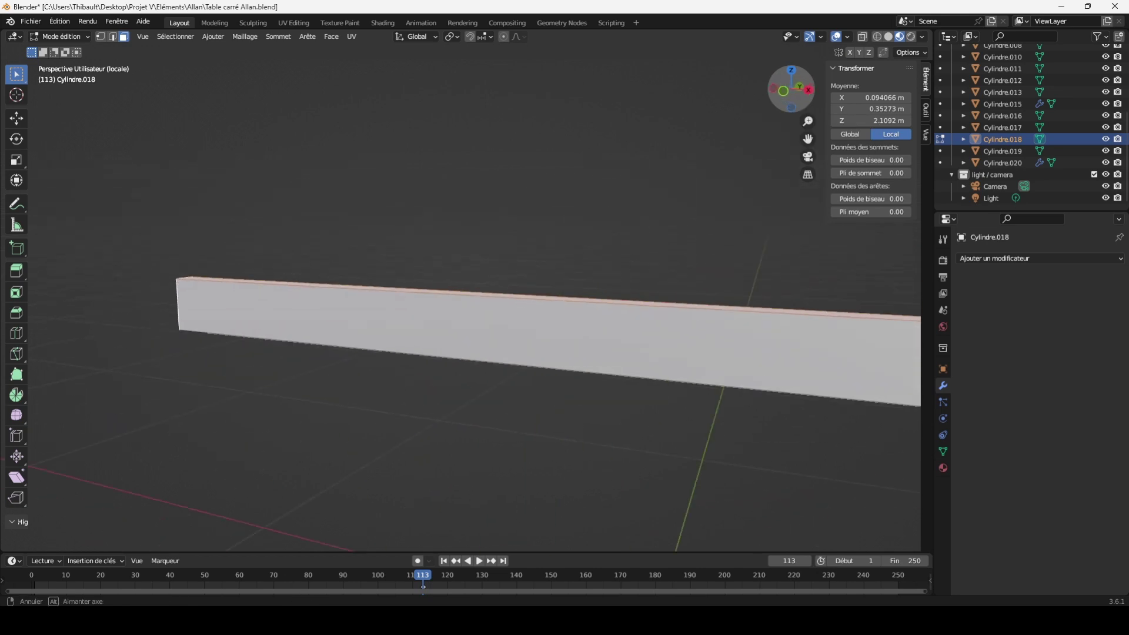
shift+click(646, 371)
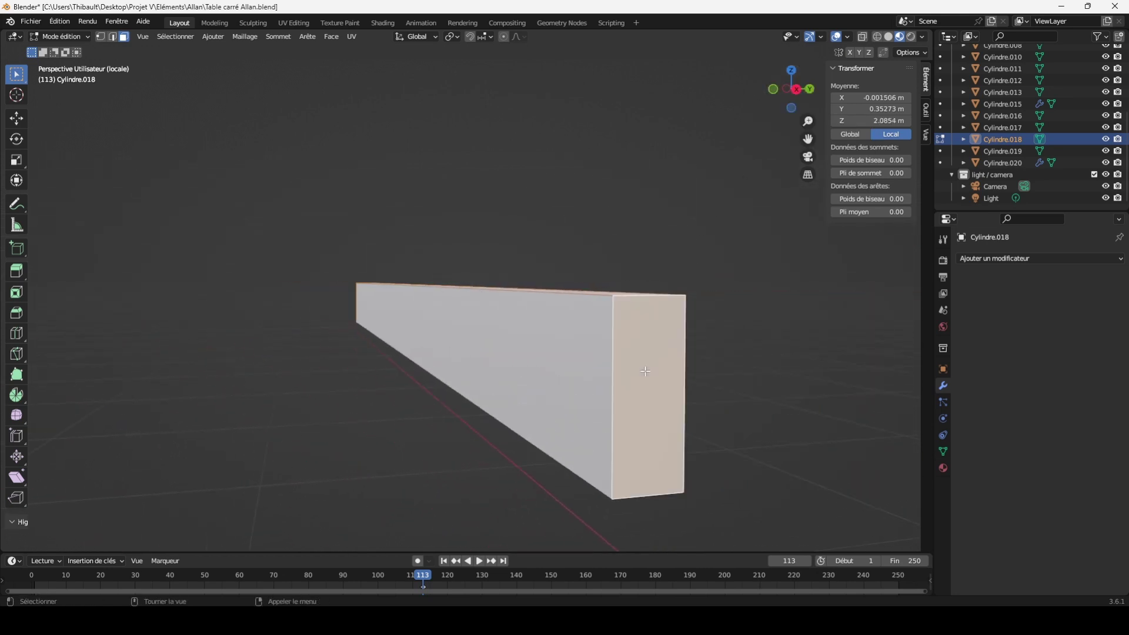
key(x)
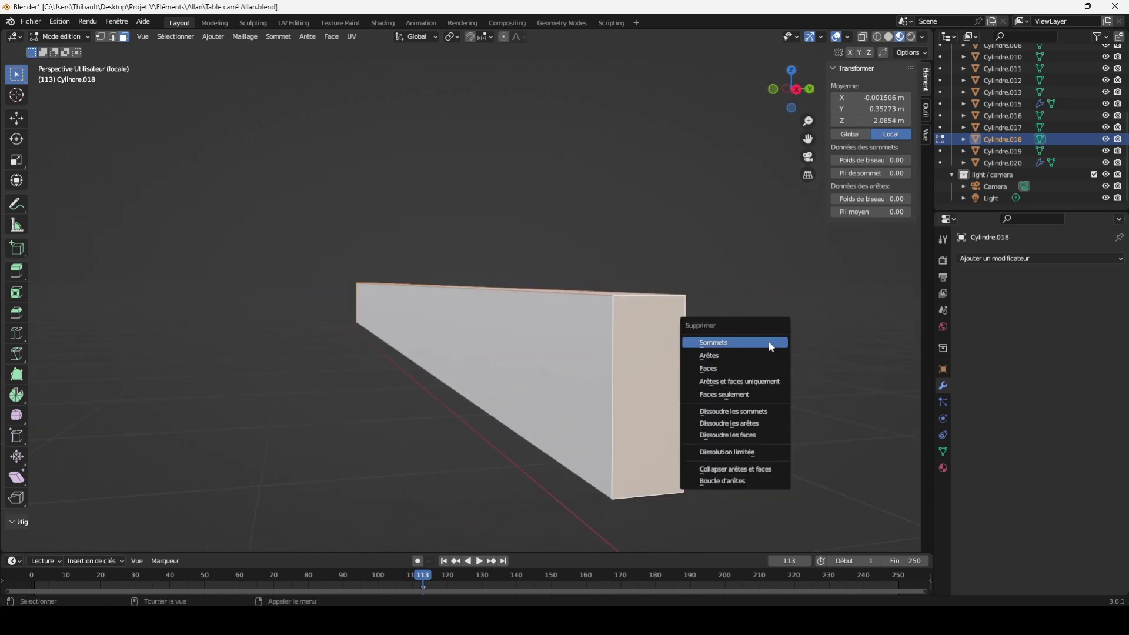
click(740, 367)
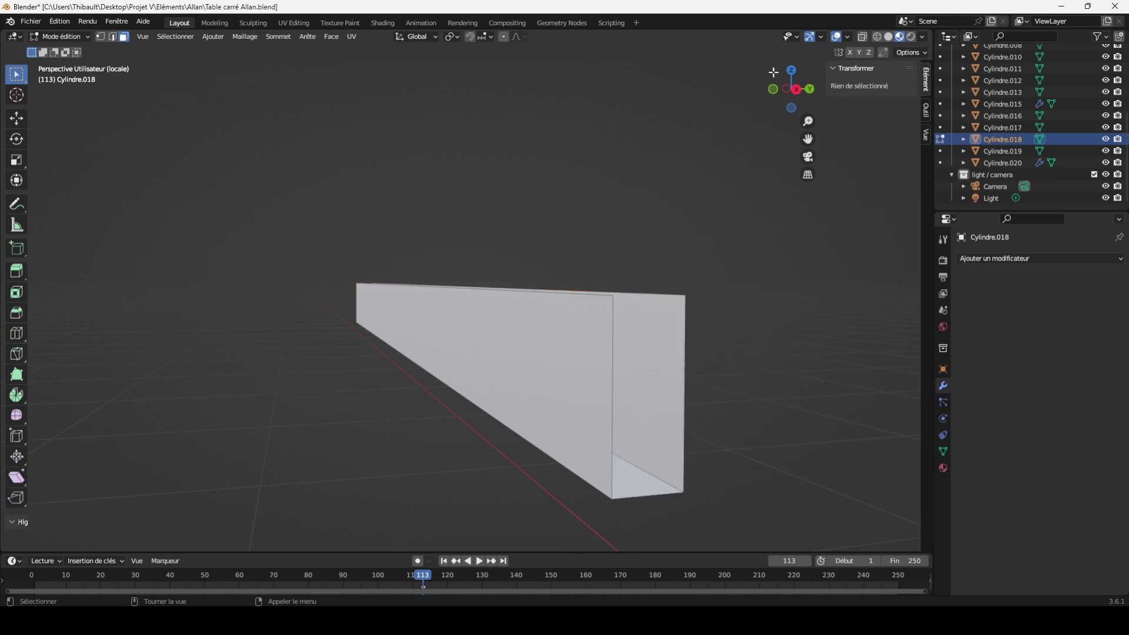
mouse_move(800, 101)
mouse_down()
mouse_move(764, 103)
mouse_move(801, 107)
mouse_up()
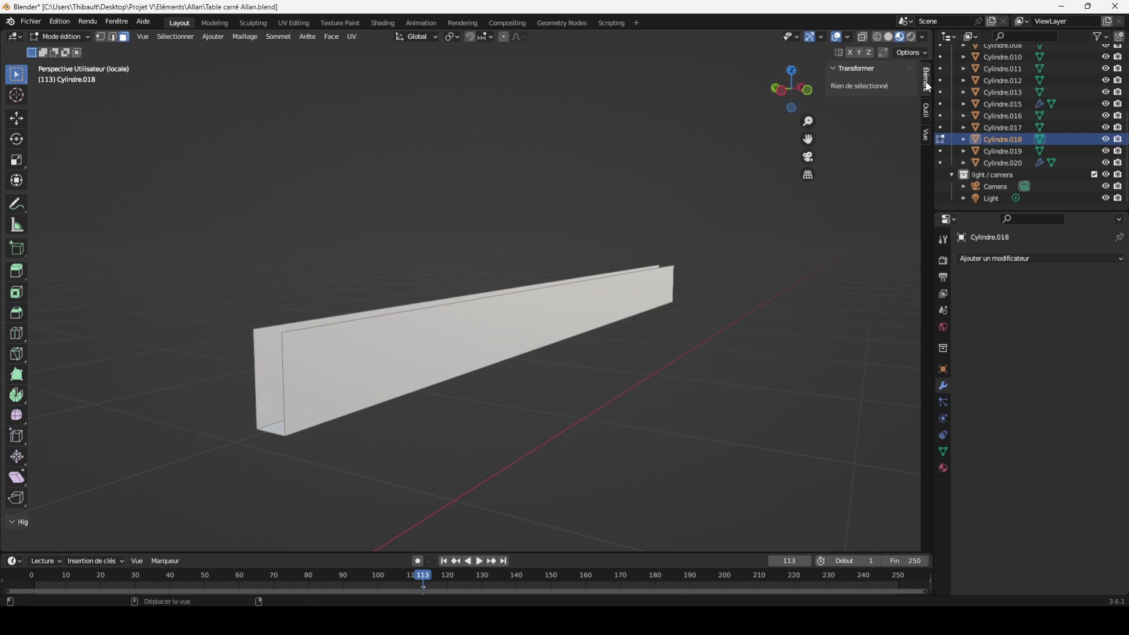
click(73, 35)
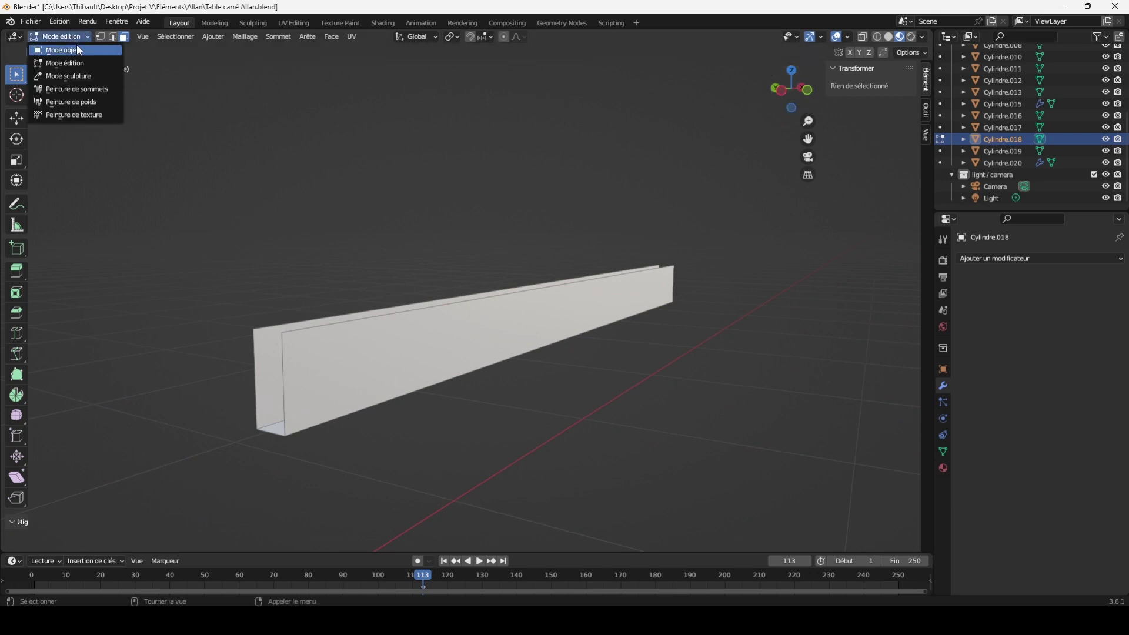
click(78, 50)
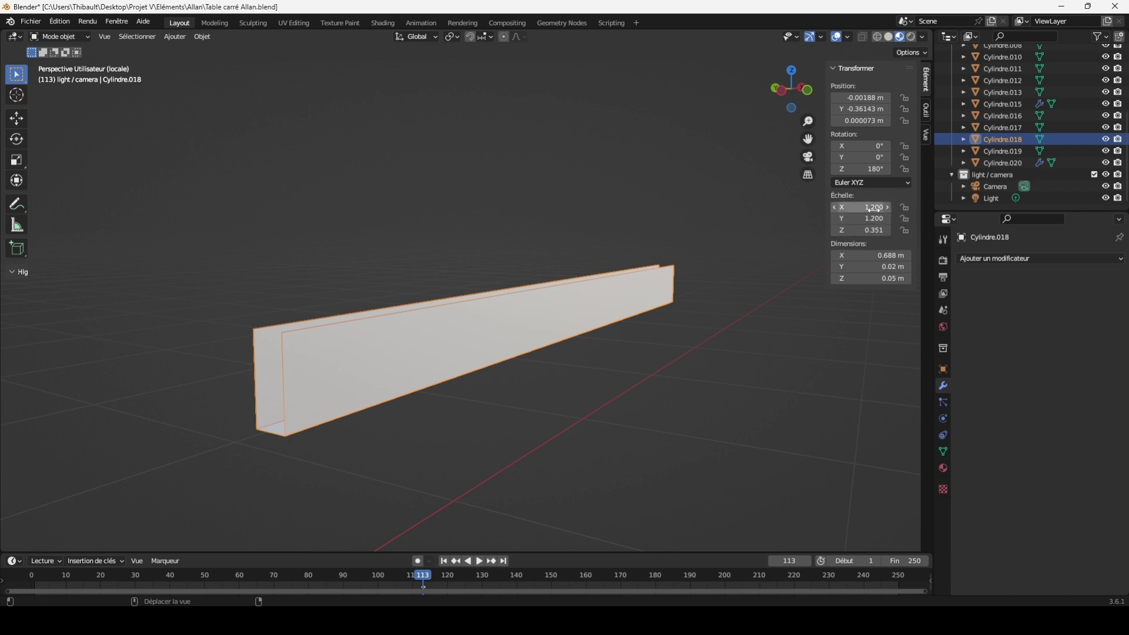
Apply the apron board's scale to 1.000 and leave local view to show the whole table
key(ctrl+a)
click(472, 349)
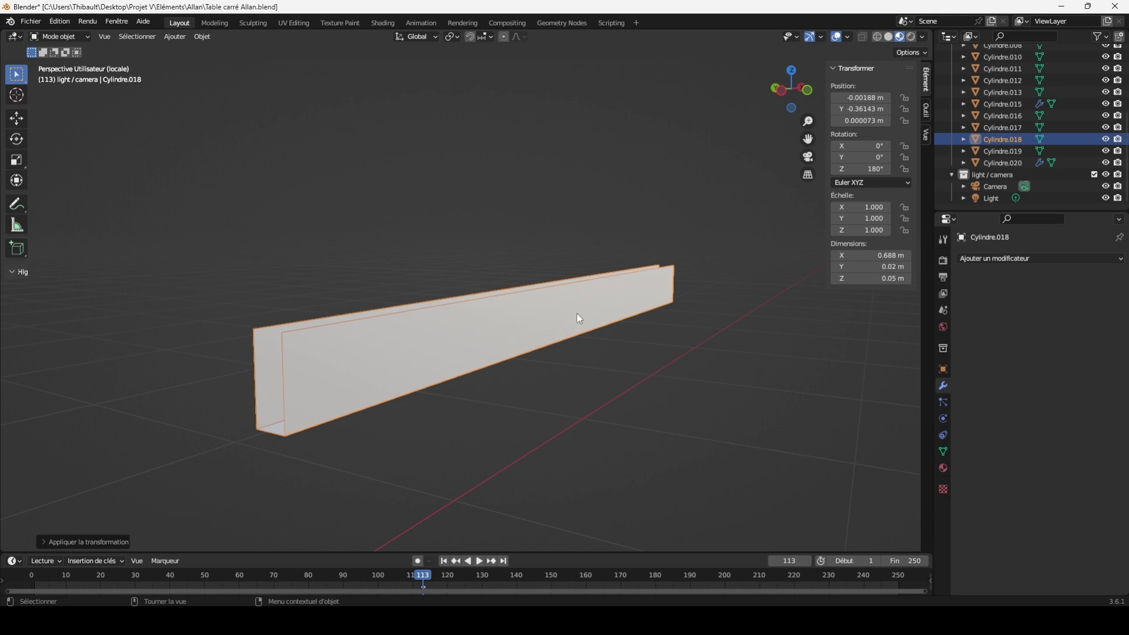
key(KP_Divide)
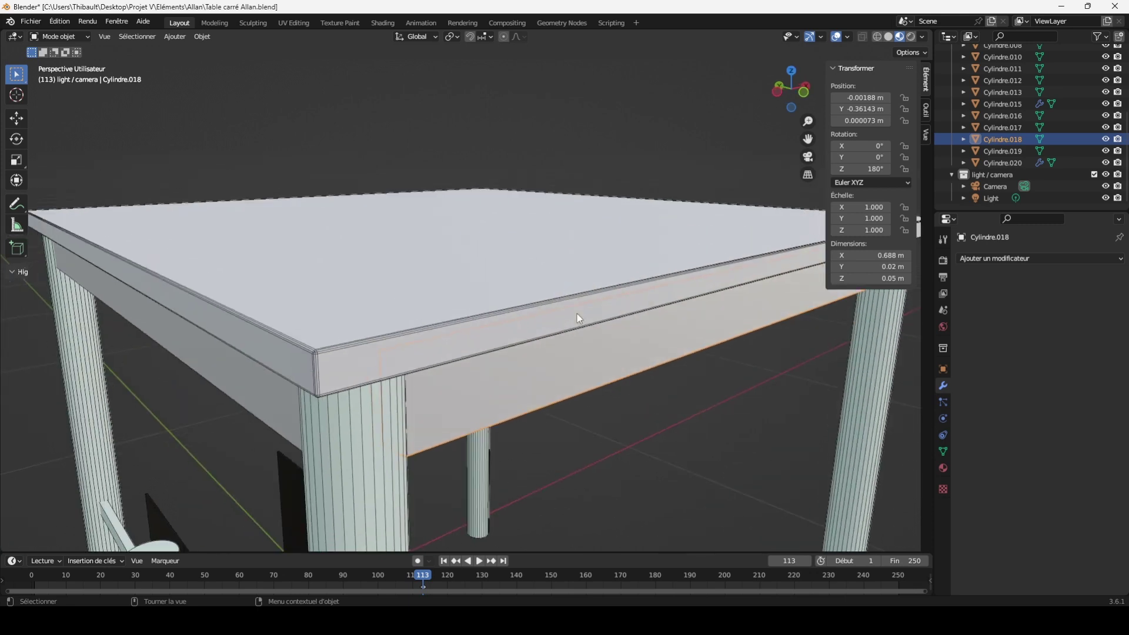
drag(808, 139, 603, 107)
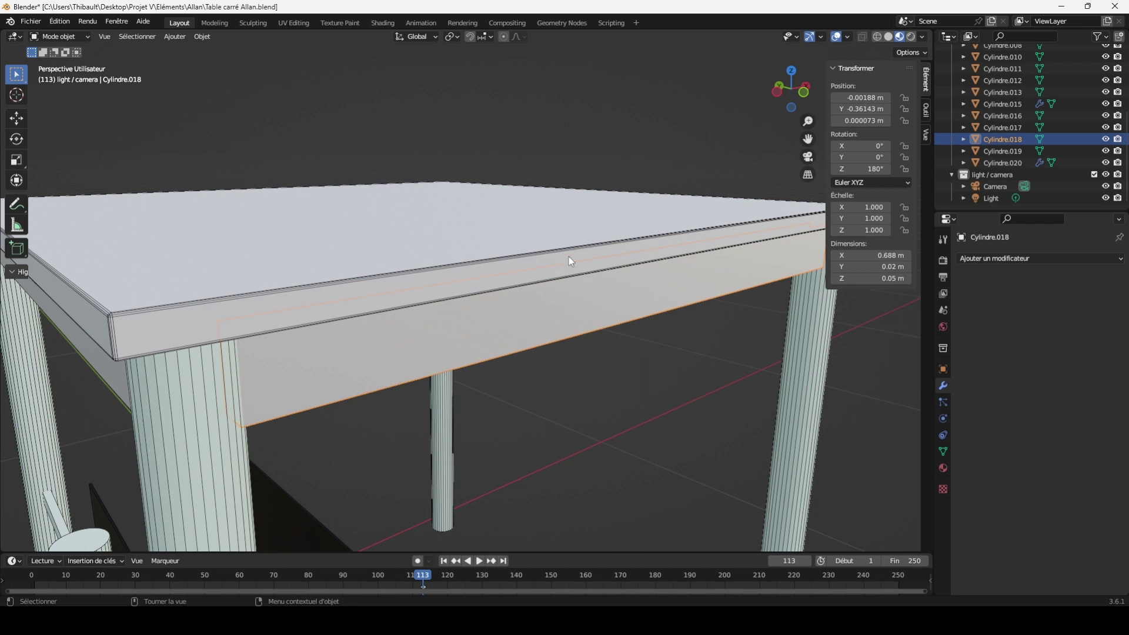
shift+click(546, 214)
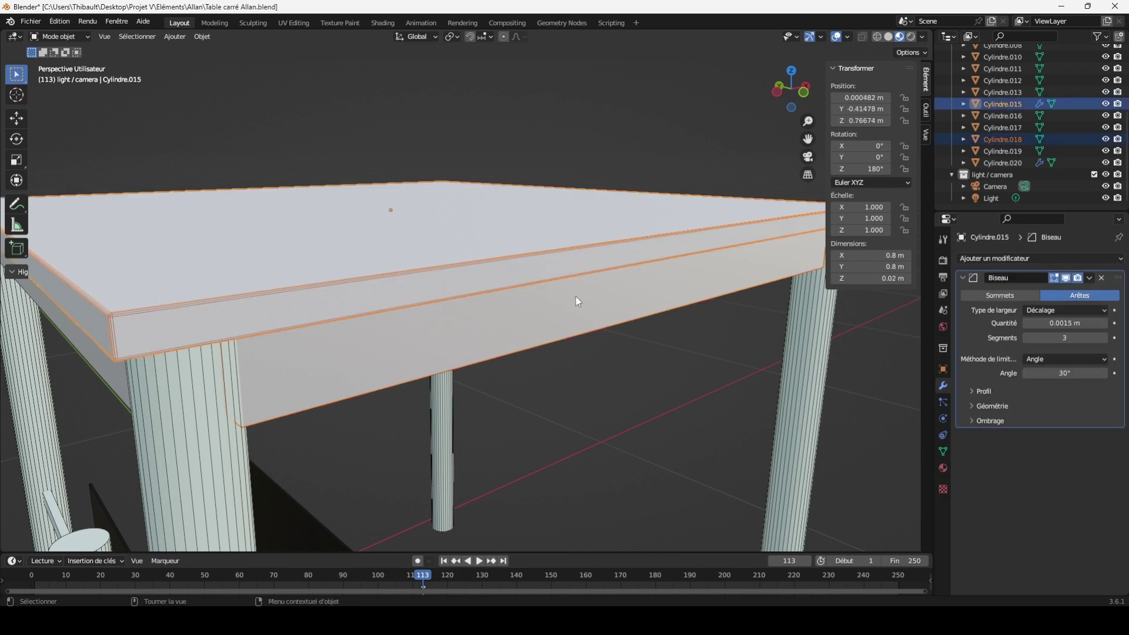
Copy the tabletop's bevel (0.0015 m, 3 segments) onto the apron board Cylindre.018
click(1090, 278)
click(1054, 315)
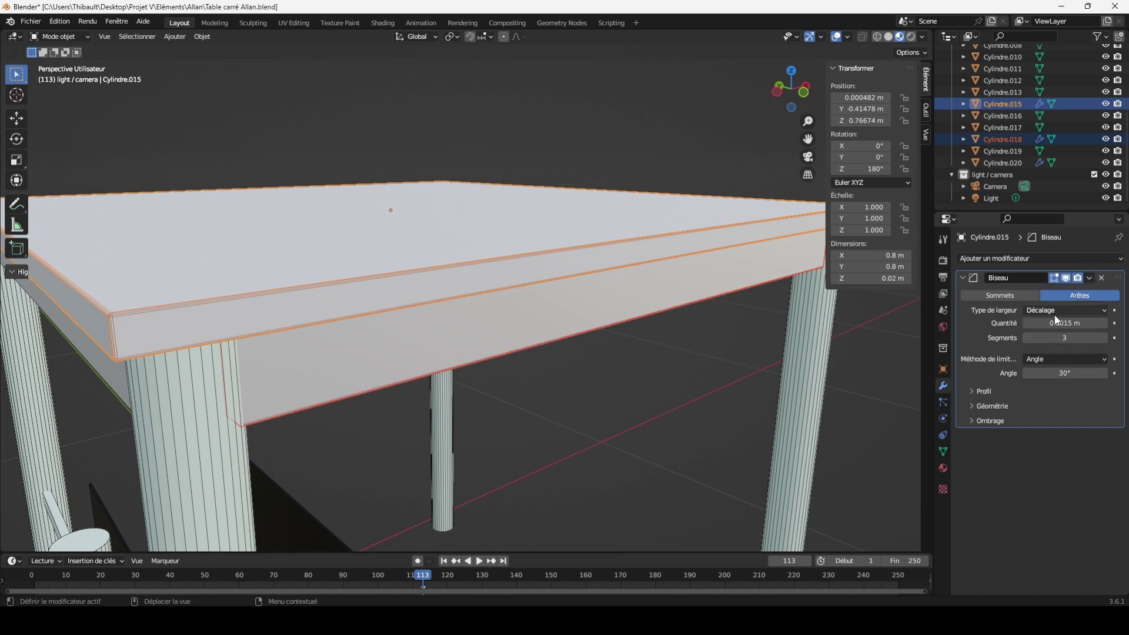
click(686, 385)
click(637, 303)
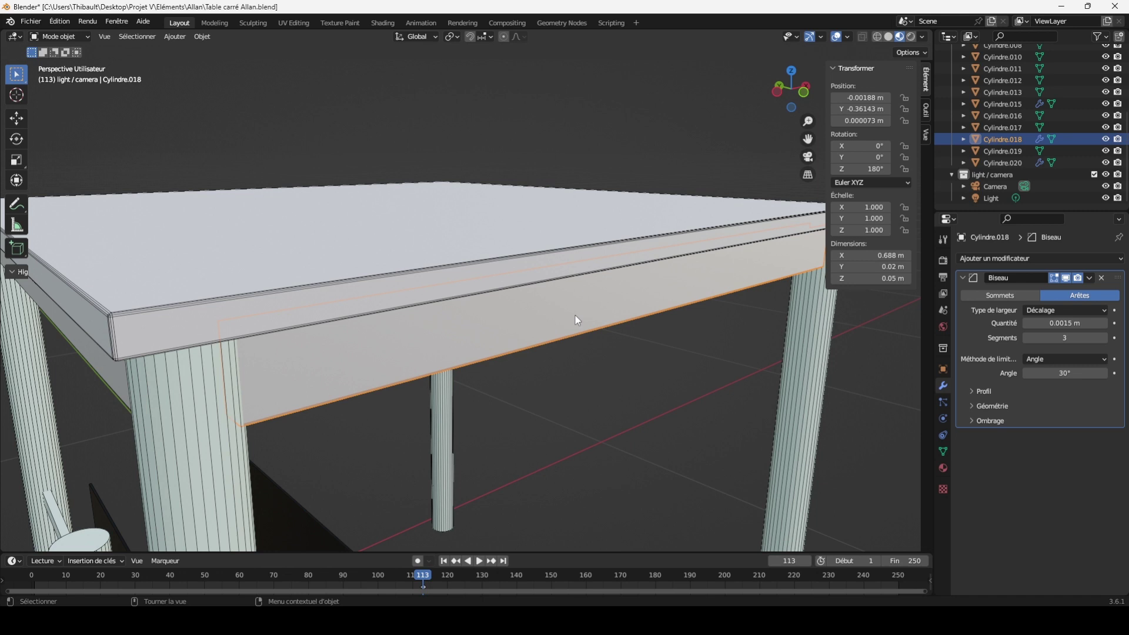
Inspect aprons Cylindre.018 and Cylindre.017 in local view, then reselect Cylindre.018
key(KP_Divide)
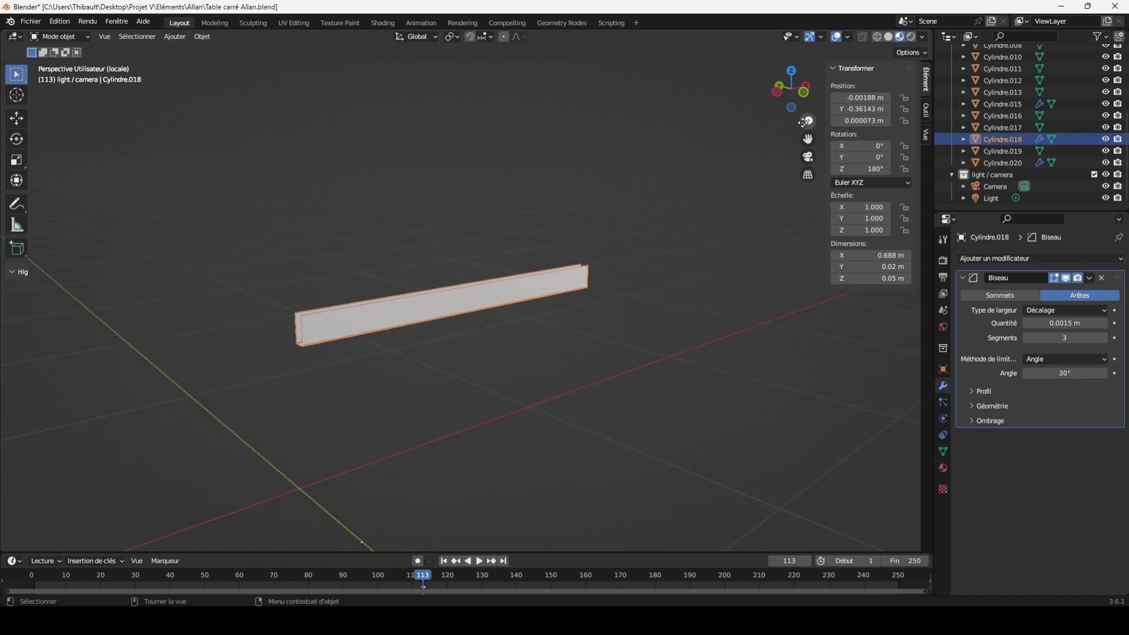
drag(803, 121, 287, 465)
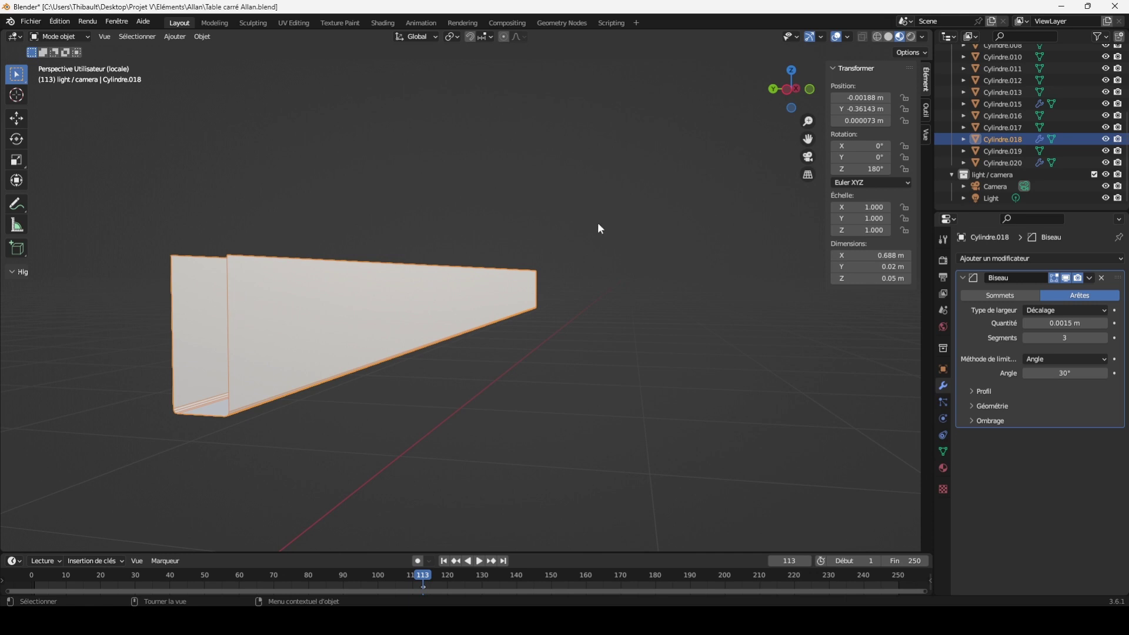
key(KP_Divide)
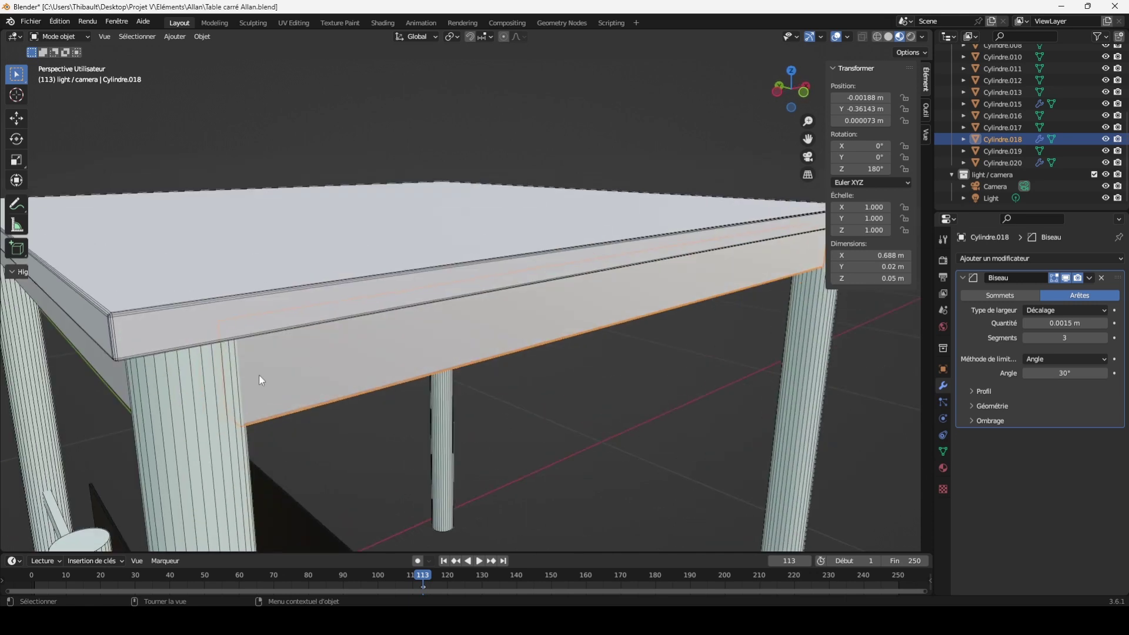
click(110, 374)
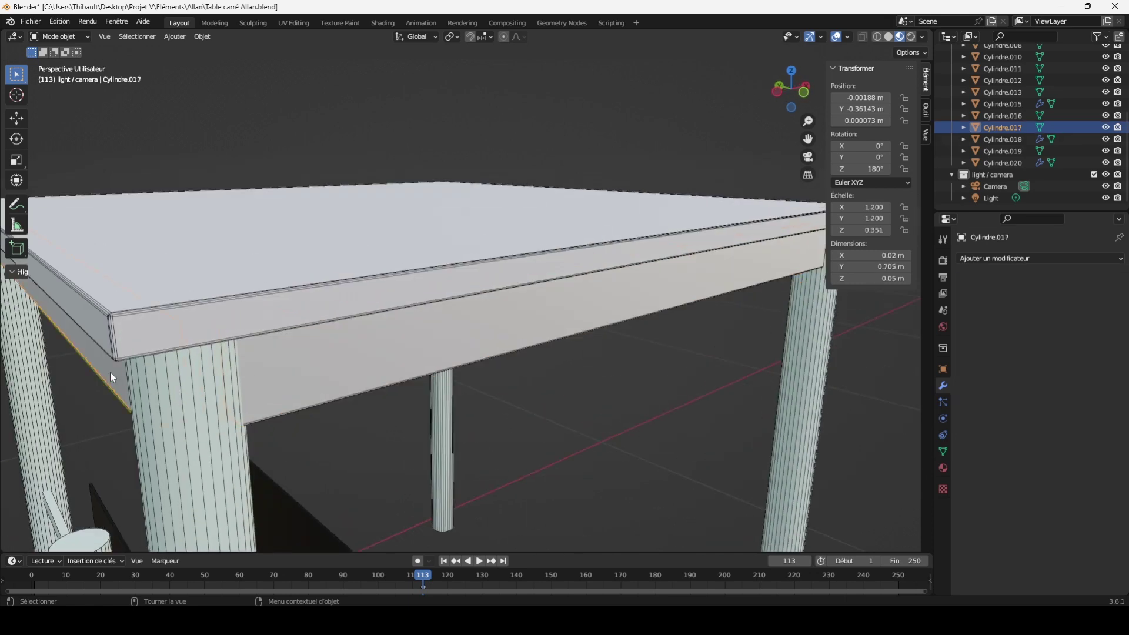
key(KP_Divide)
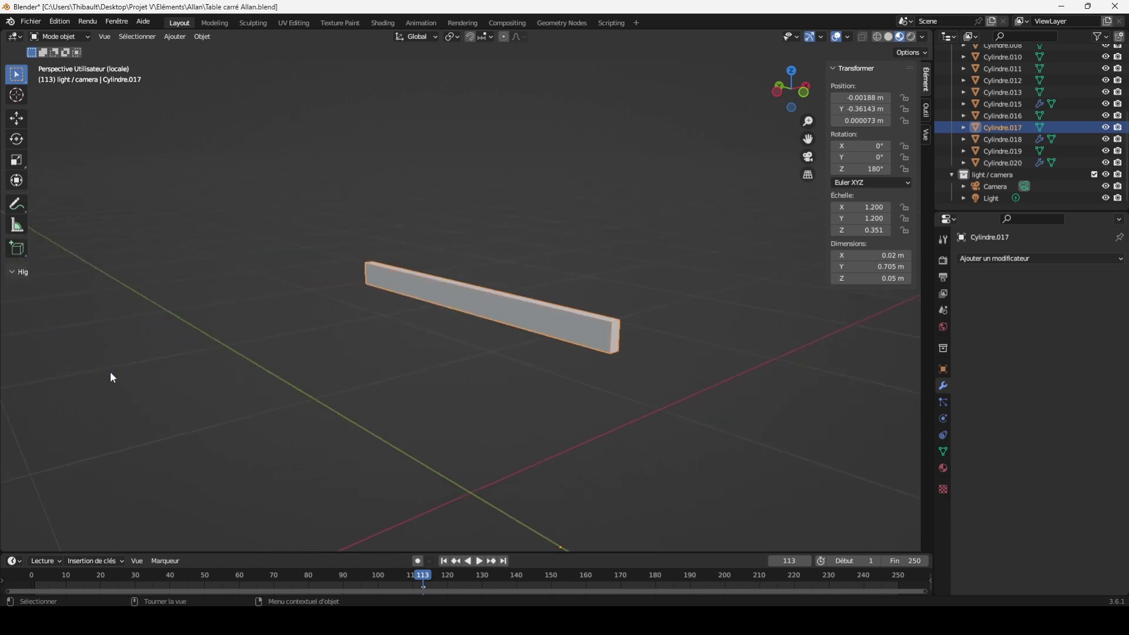
key(KP_Divide)
click(356, 360)
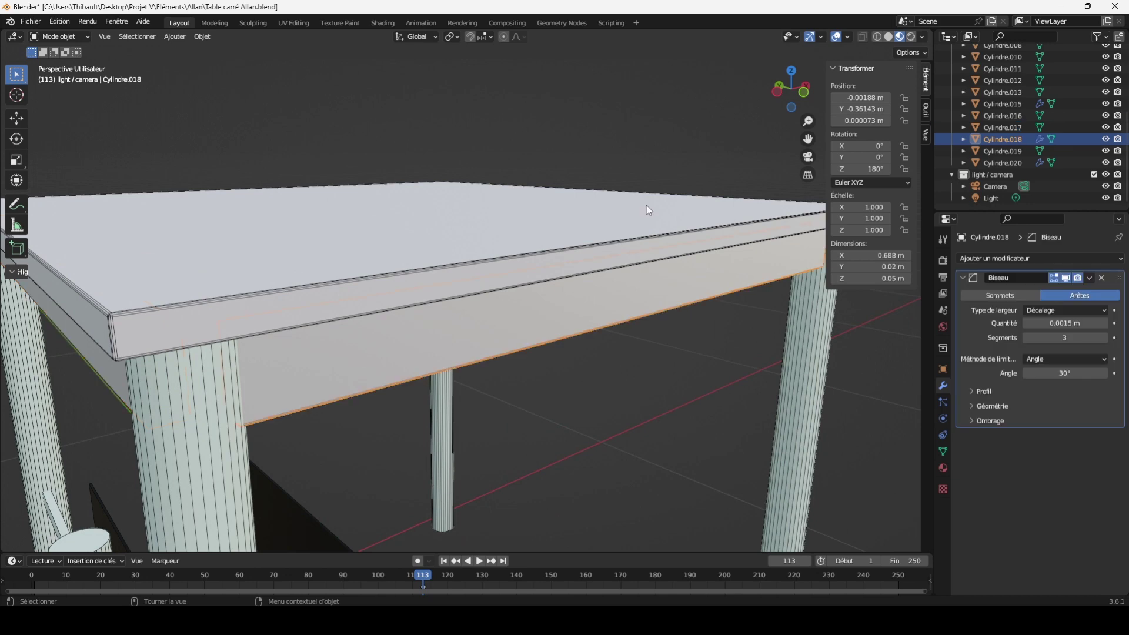
drag(807, 121, 808, 176)
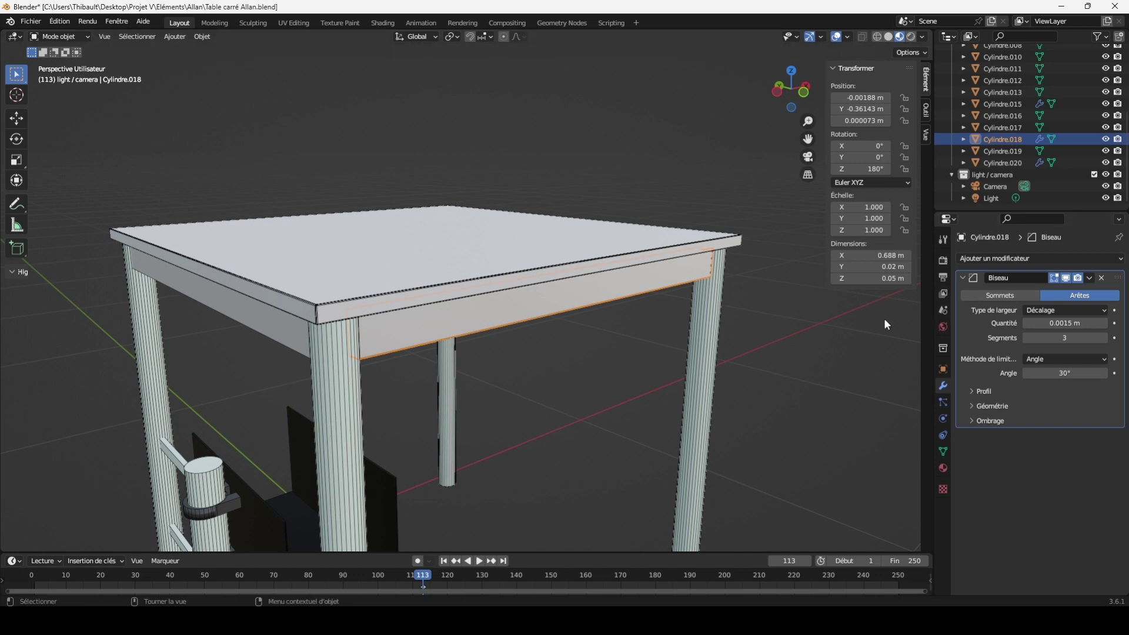
Copy the legs' Miroir.001 mirror modifier onto the front apron Cylindre.018
click(446, 391)
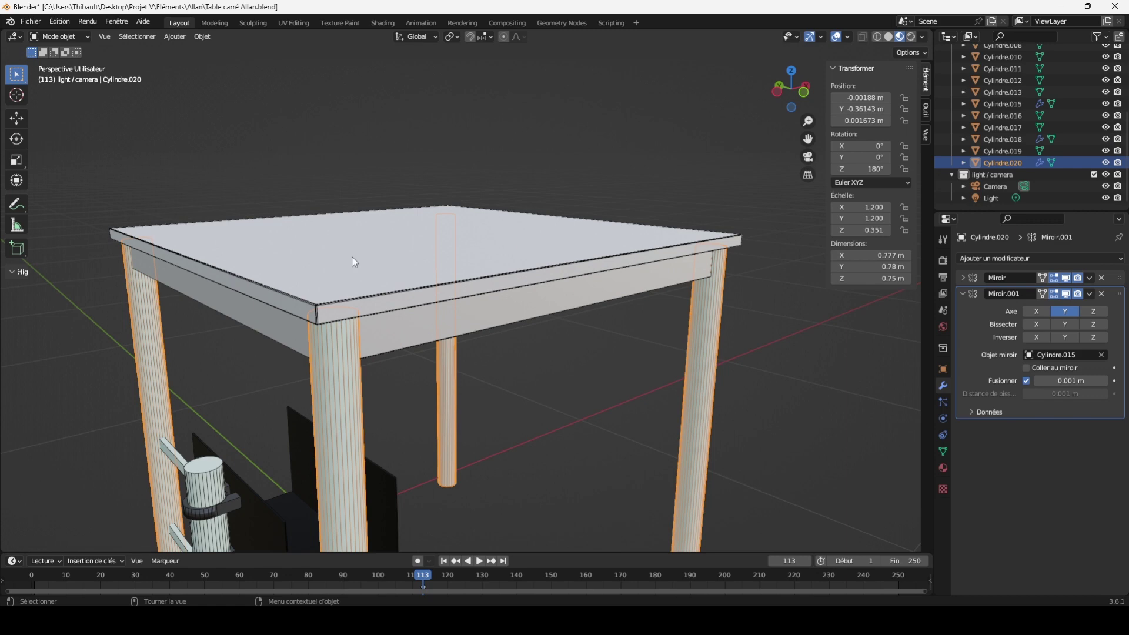
click(605, 293)
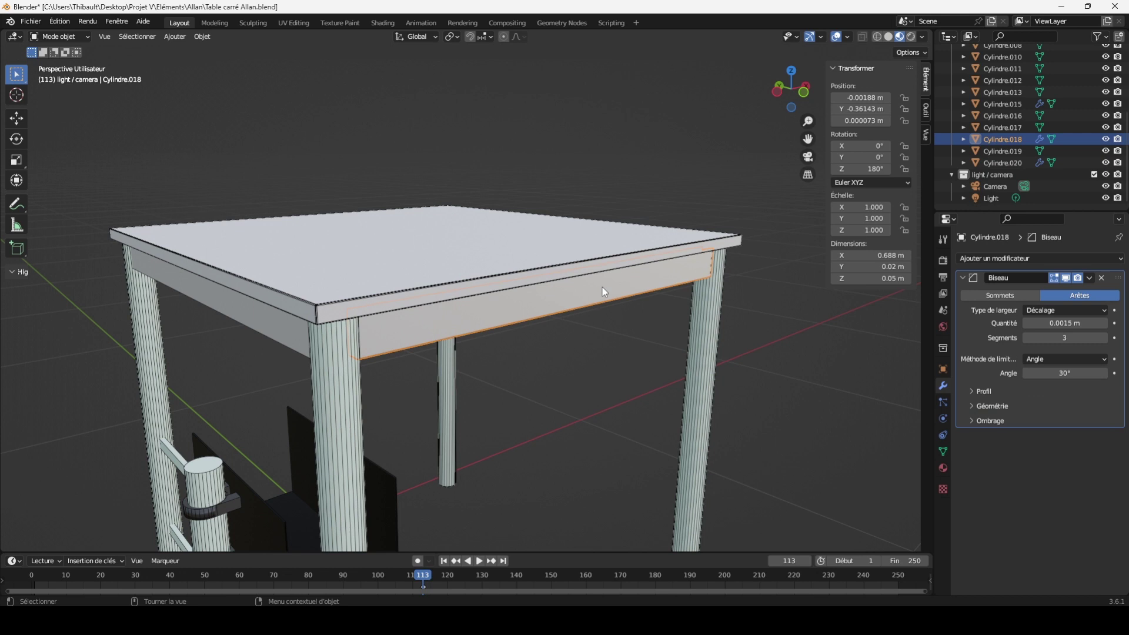
shift+click(707, 354)
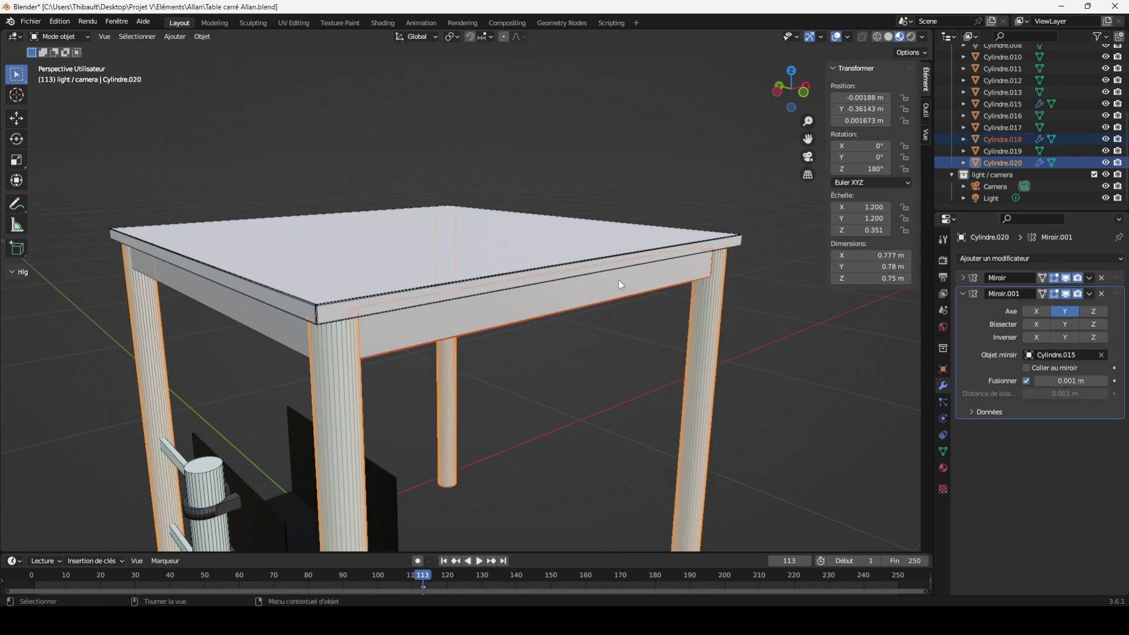
click(1089, 295)
click(1065, 330)
click(764, 306)
click(612, 284)
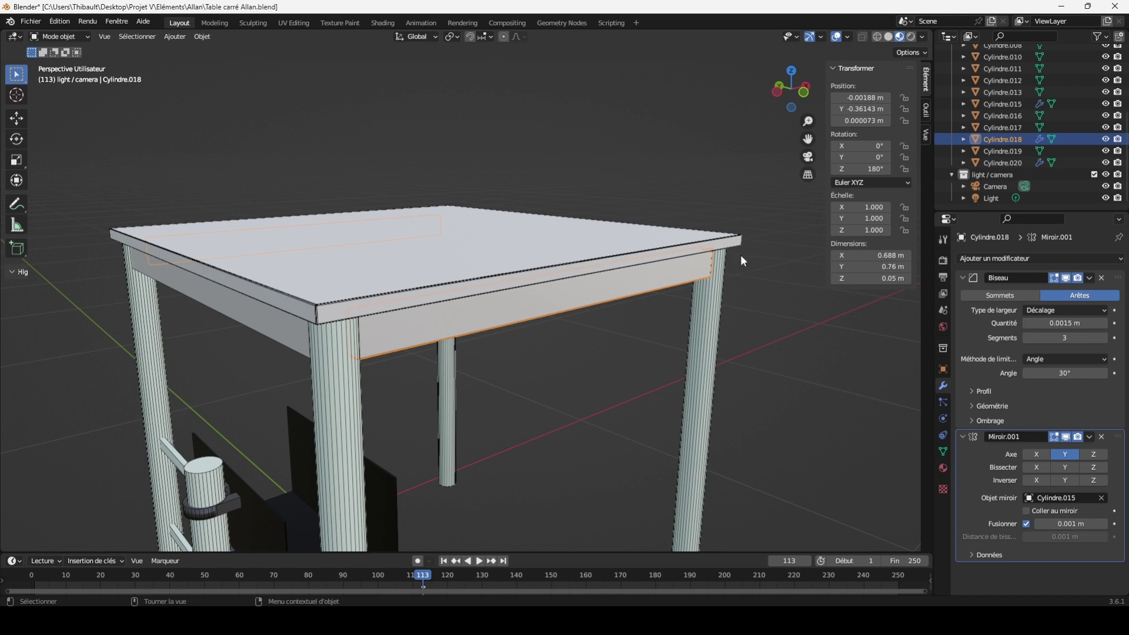
Delete the separate aprons Cylindre.016, Cylindre.017 and Cylindre.019
click(320, 238)
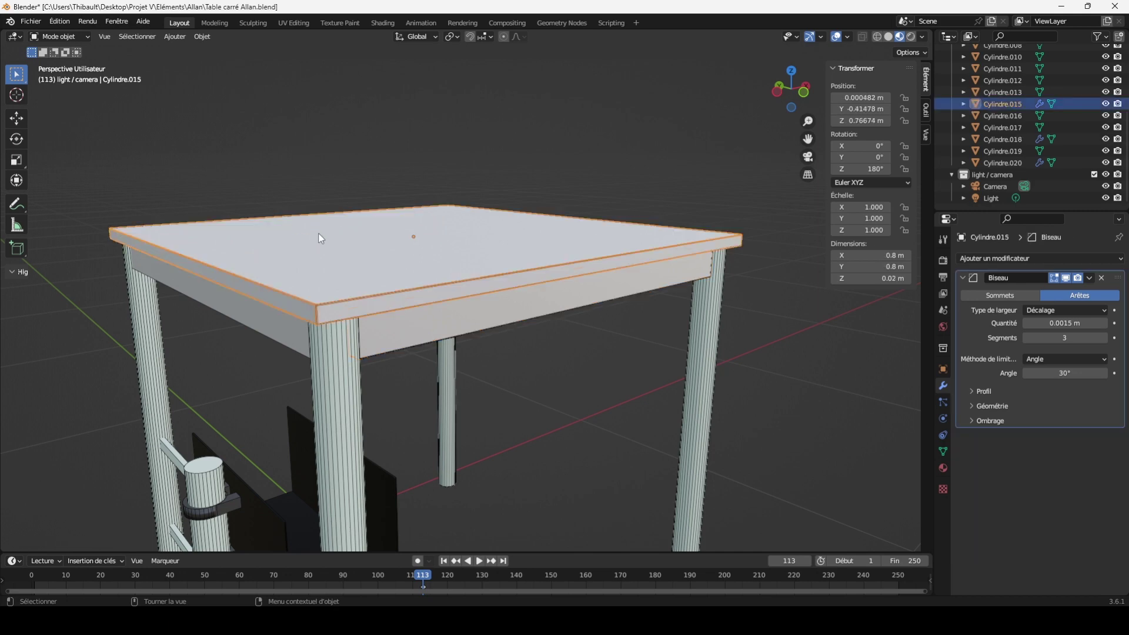
drag(791, 88, 782, 64)
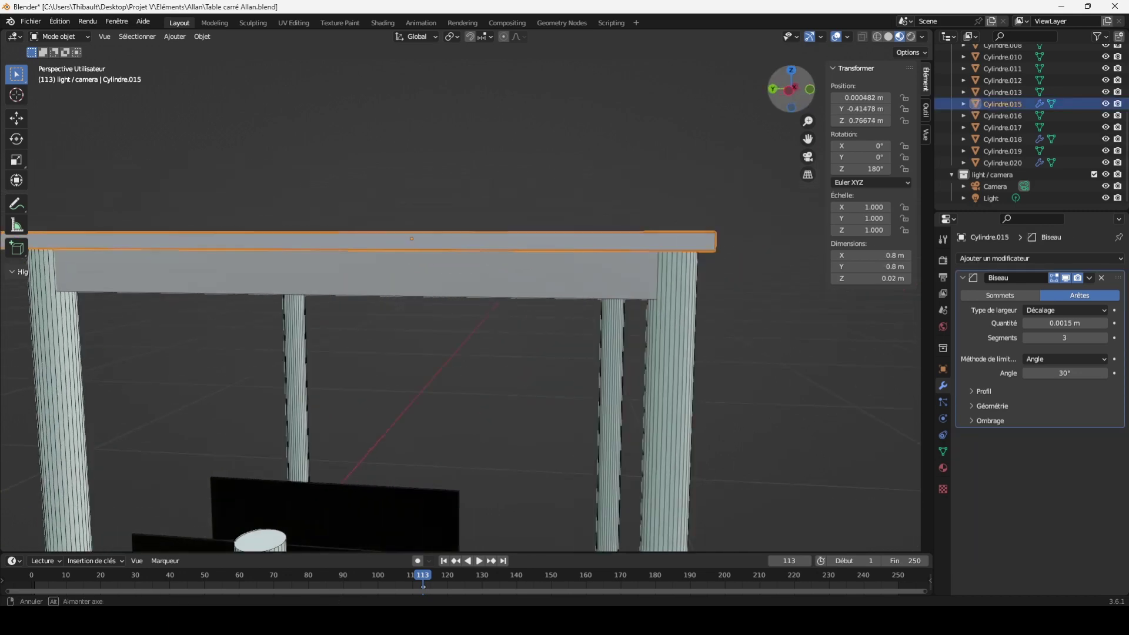
click(347, 287)
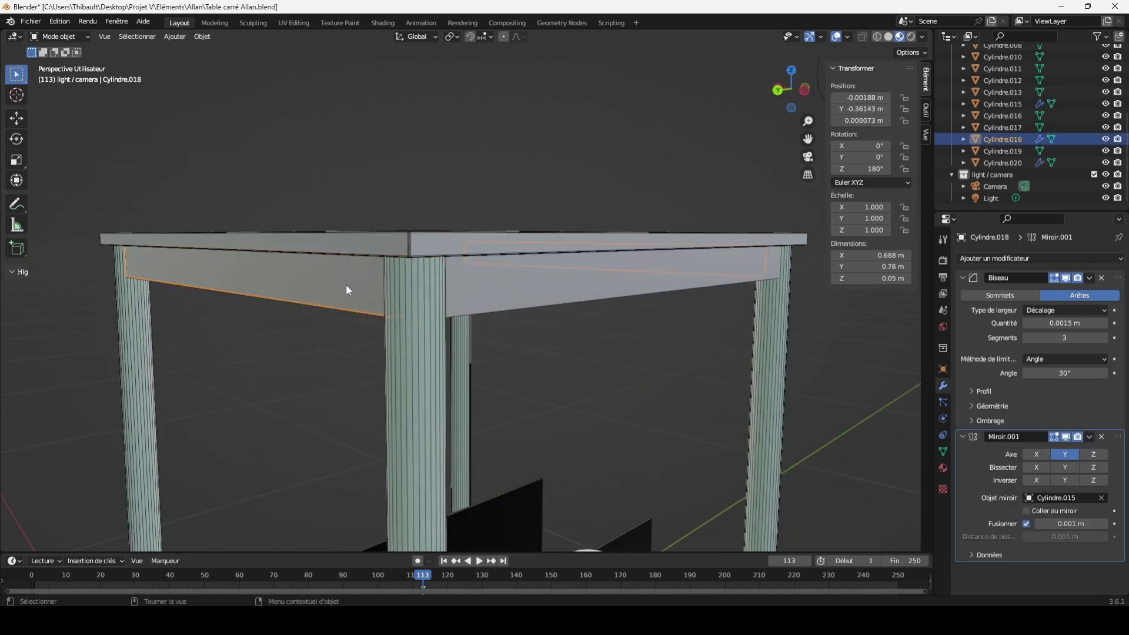
click(346, 284)
key(Delete)
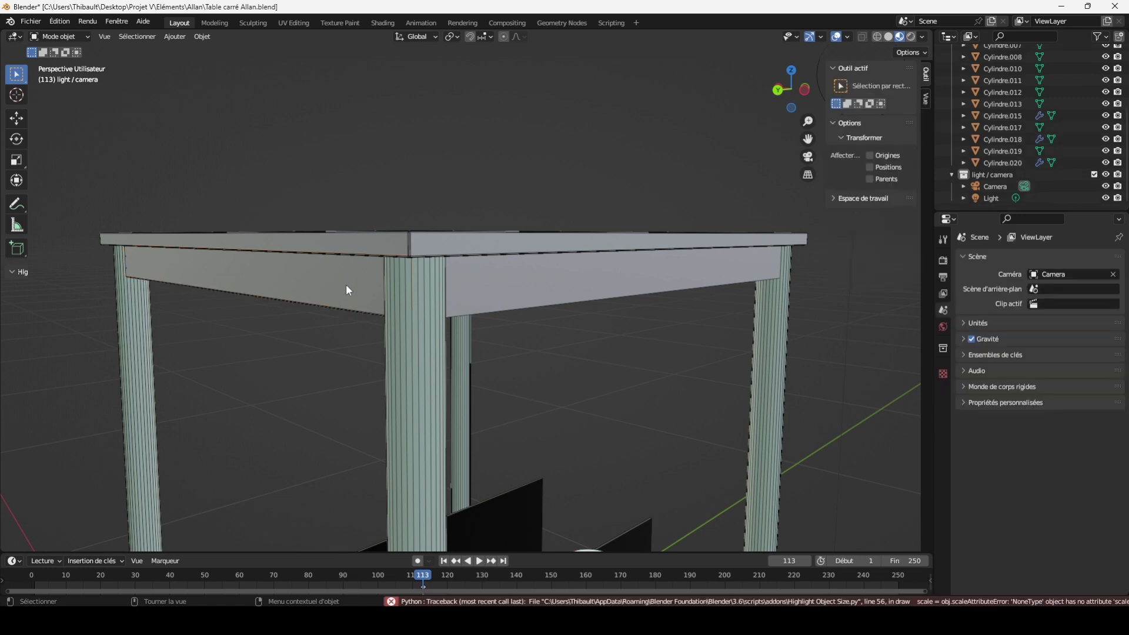
click(348, 293)
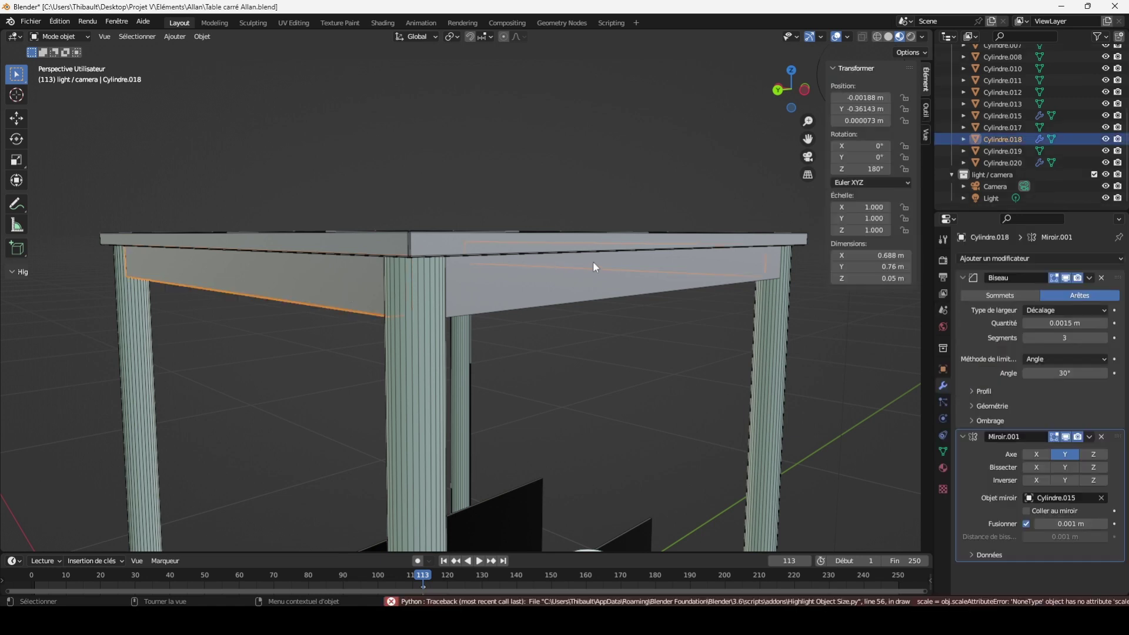
drag(805, 104, 785, 138)
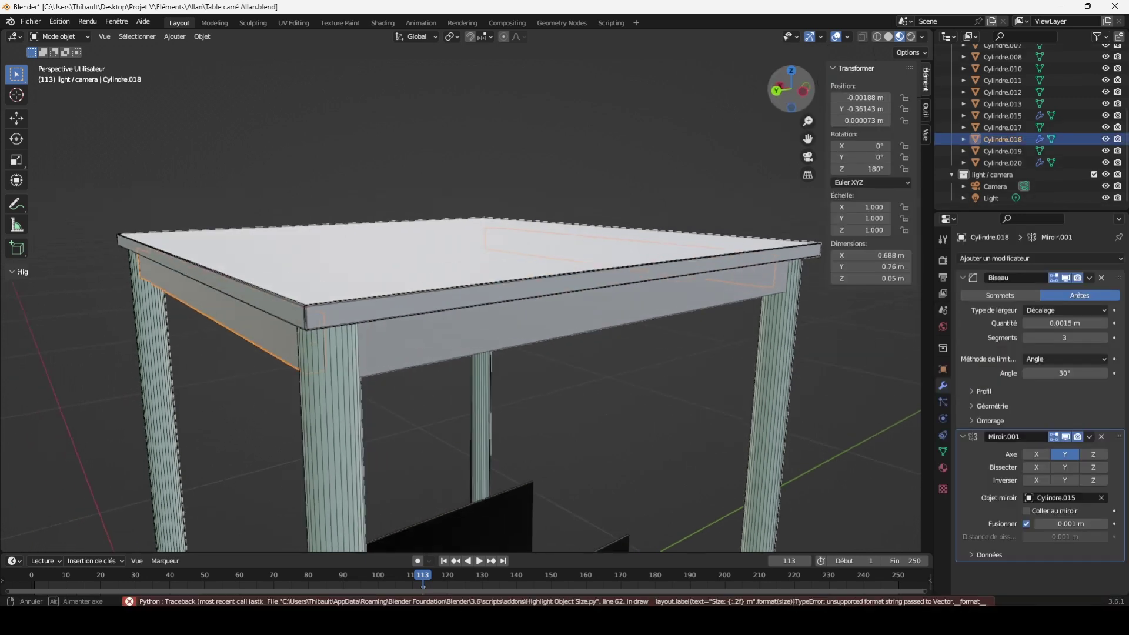
click(541, 332)
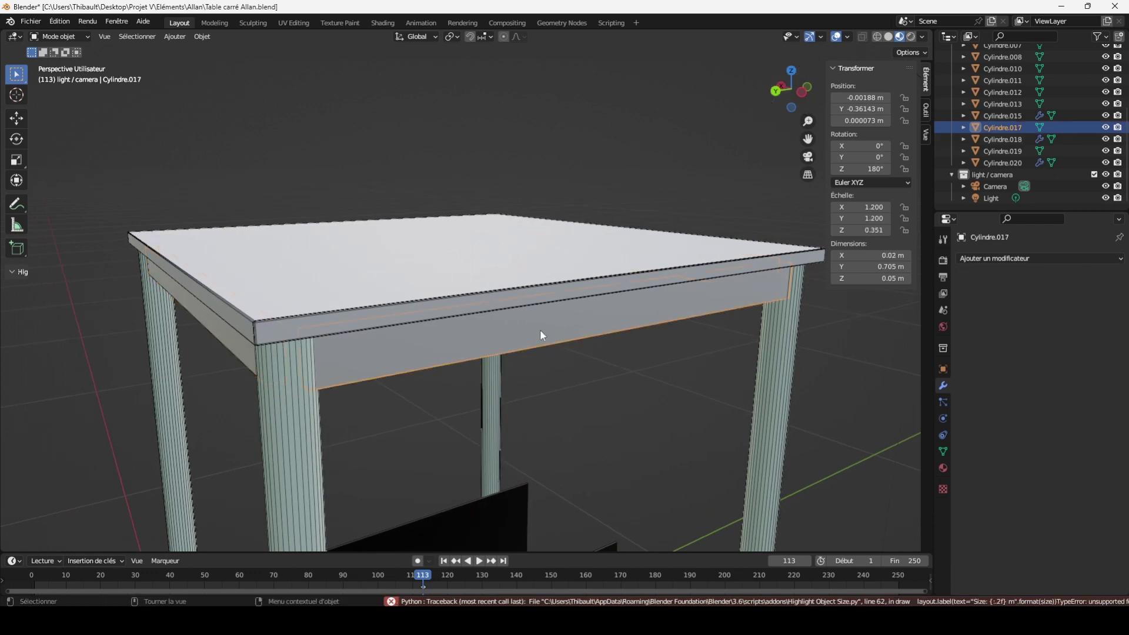
key(Delete)
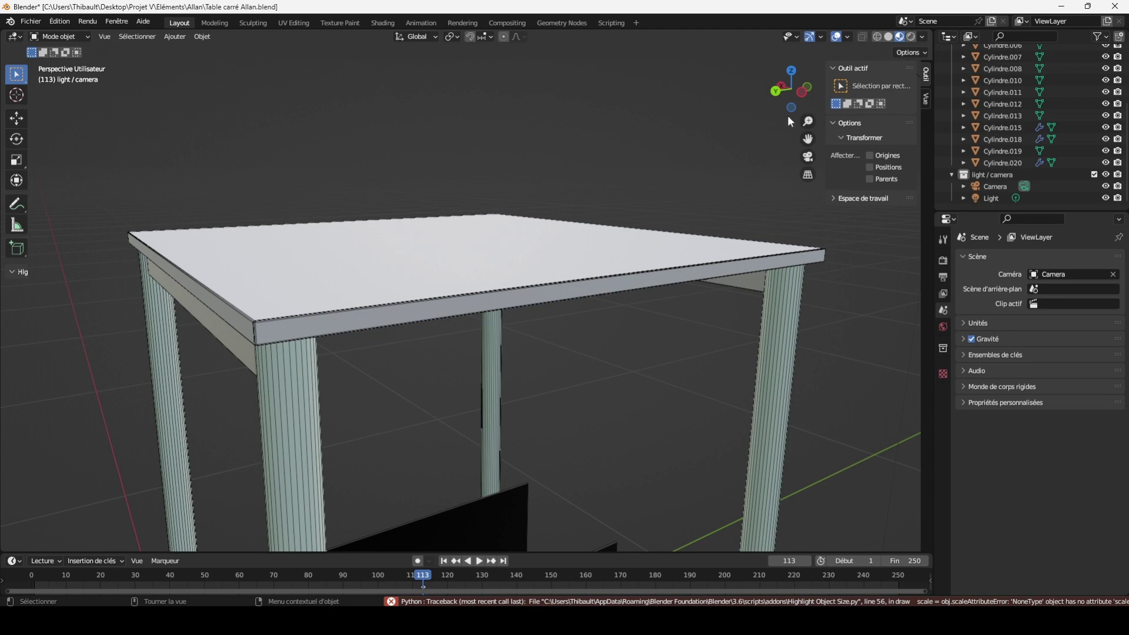
drag(804, 110, 527, 234)
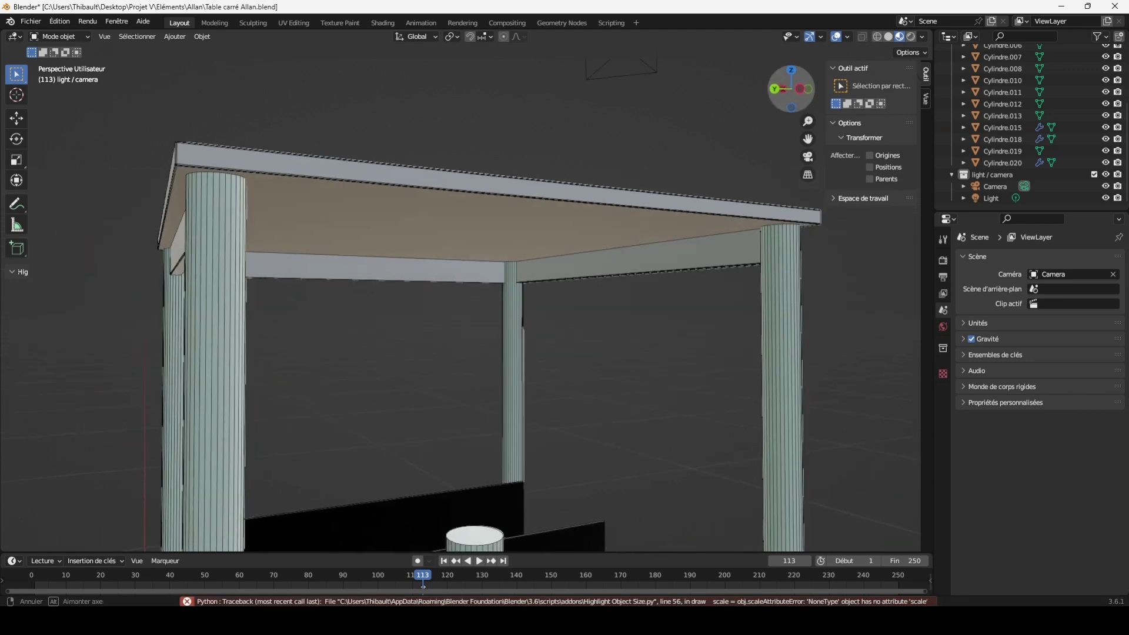
click(457, 274)
key(Delete)
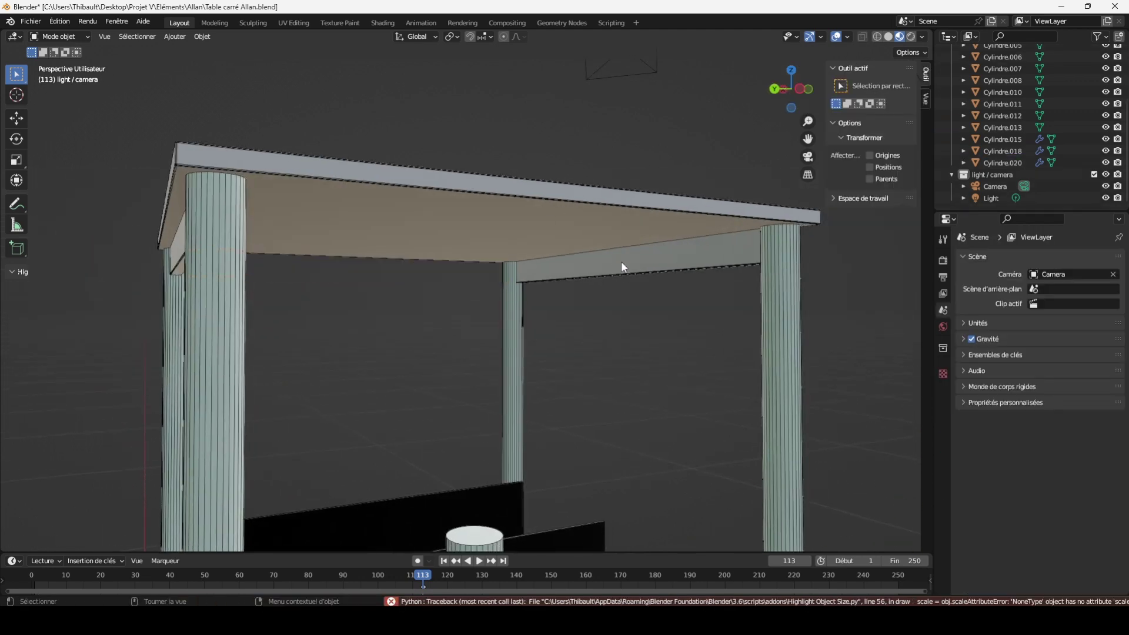
click(653, 270)
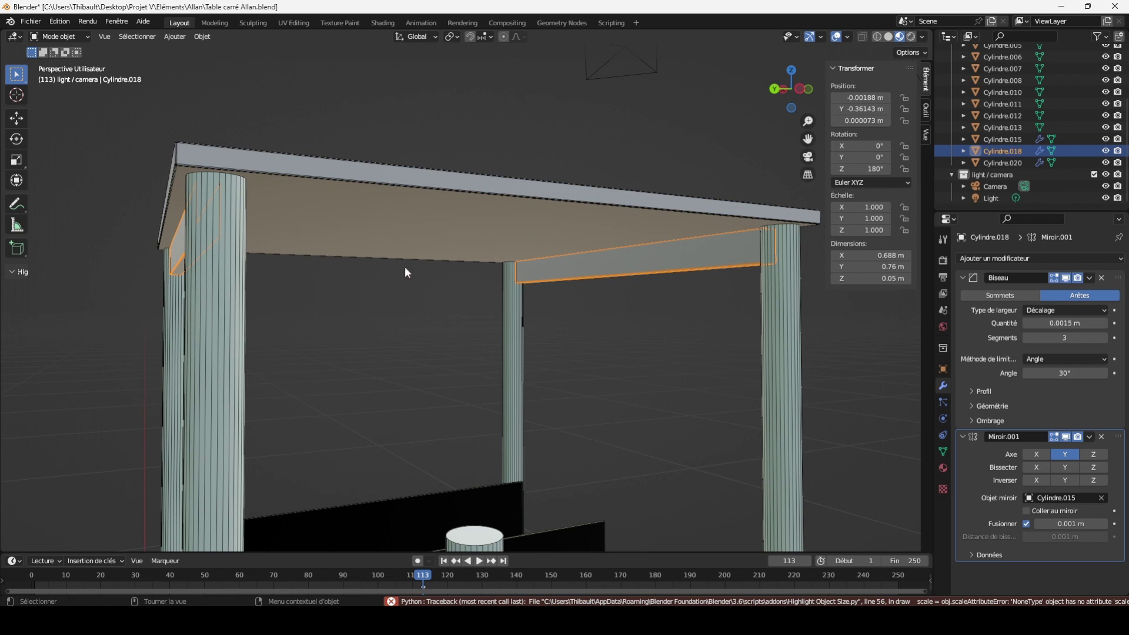
Duplicate the apron rail and rotate the copy 90° about the Z axis
key(shift+d)
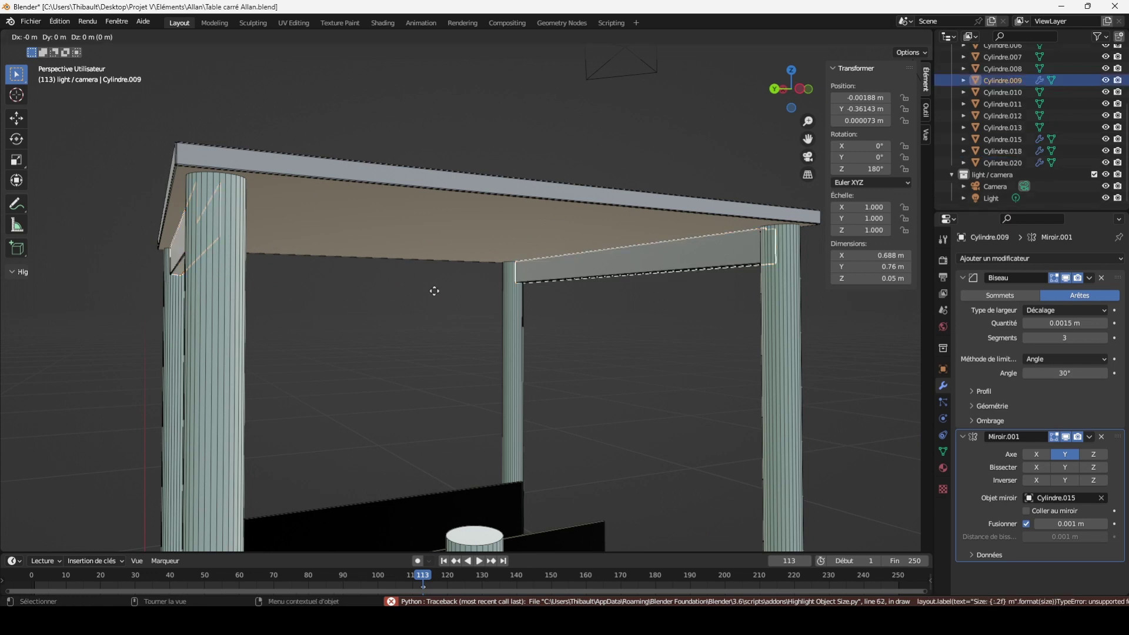
click(434, 291)
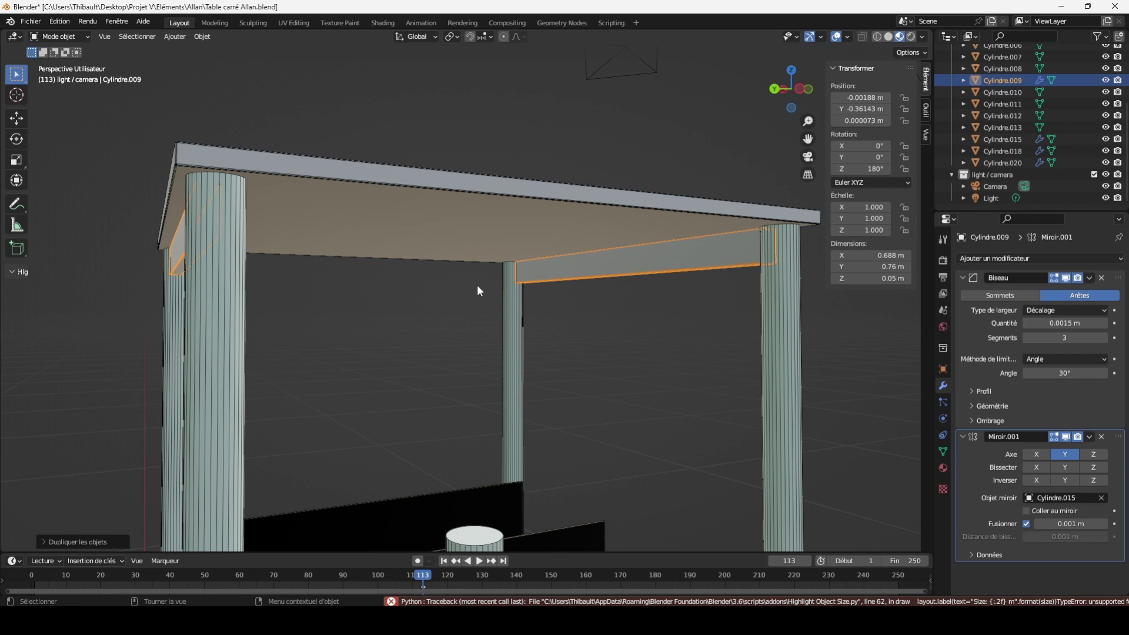
key(r)
key(z)
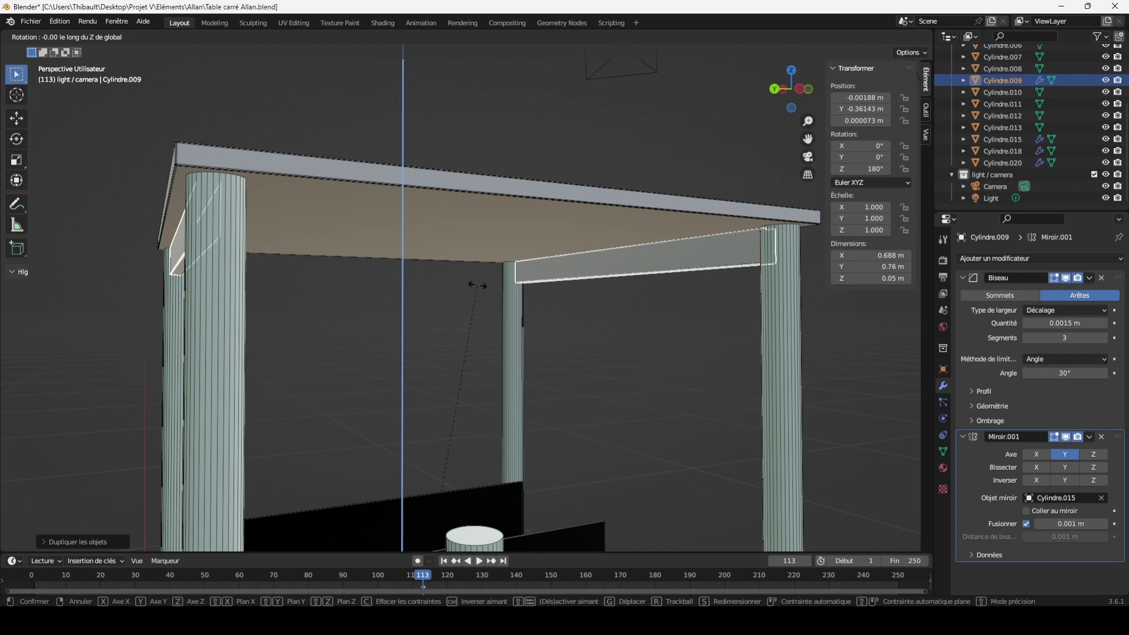
text(90)
key(Return)
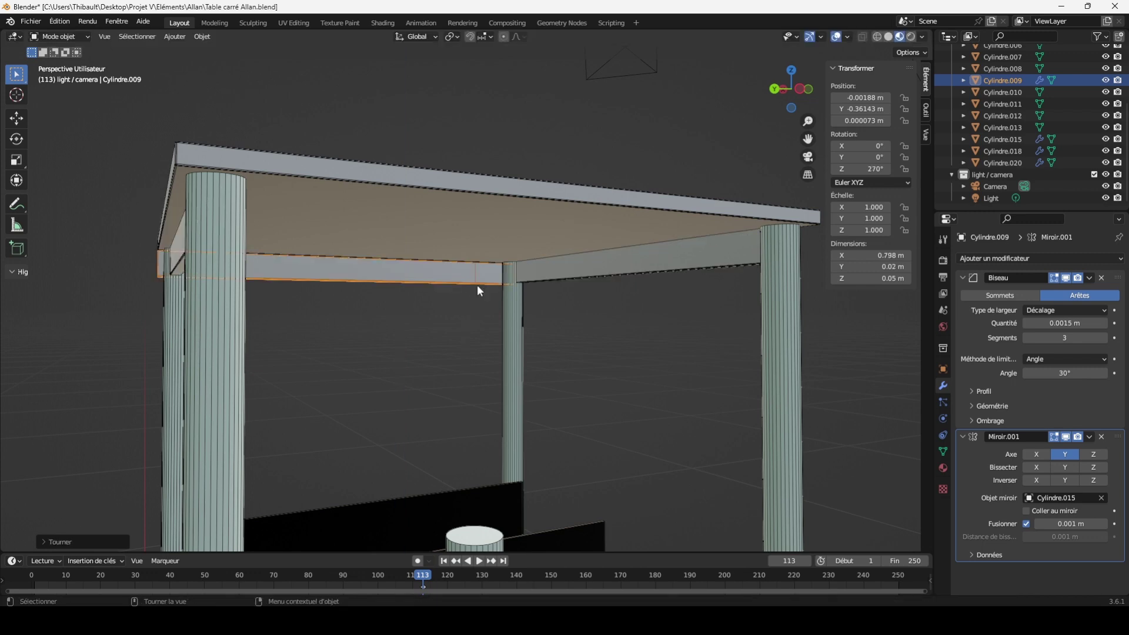
Set the rail's Miroir.001 mirror axis to X only, turning off Y
mouse_move(785, 97)
mouse_down()
mouse_move(740, 103)
mouse_move(790, 90)
mouse_up()
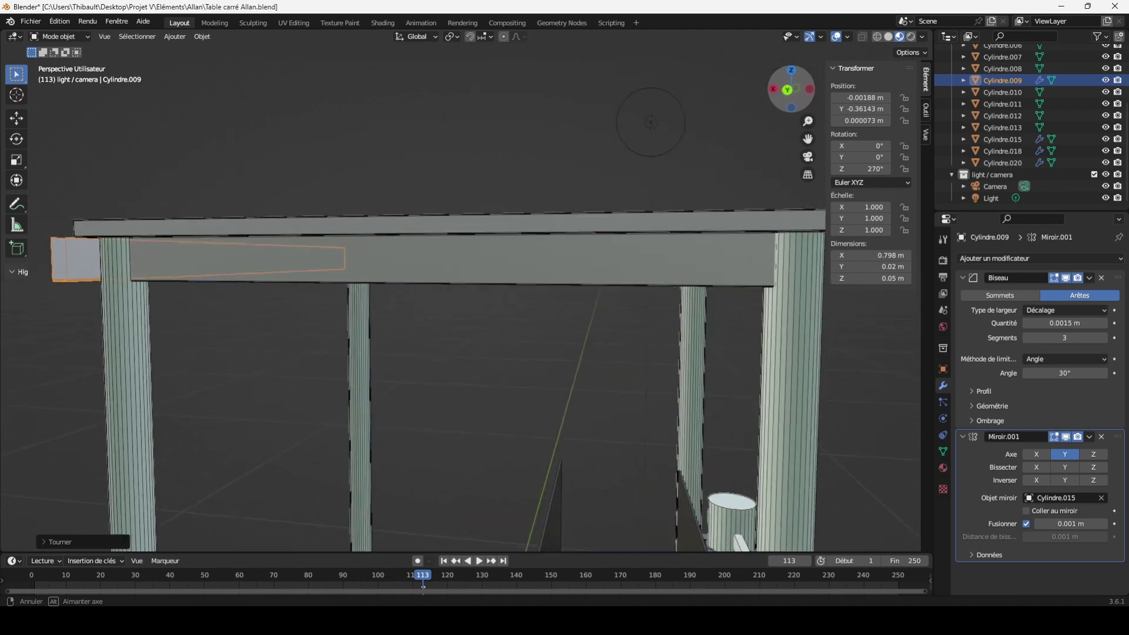
drag(791, 89, 791, 89)
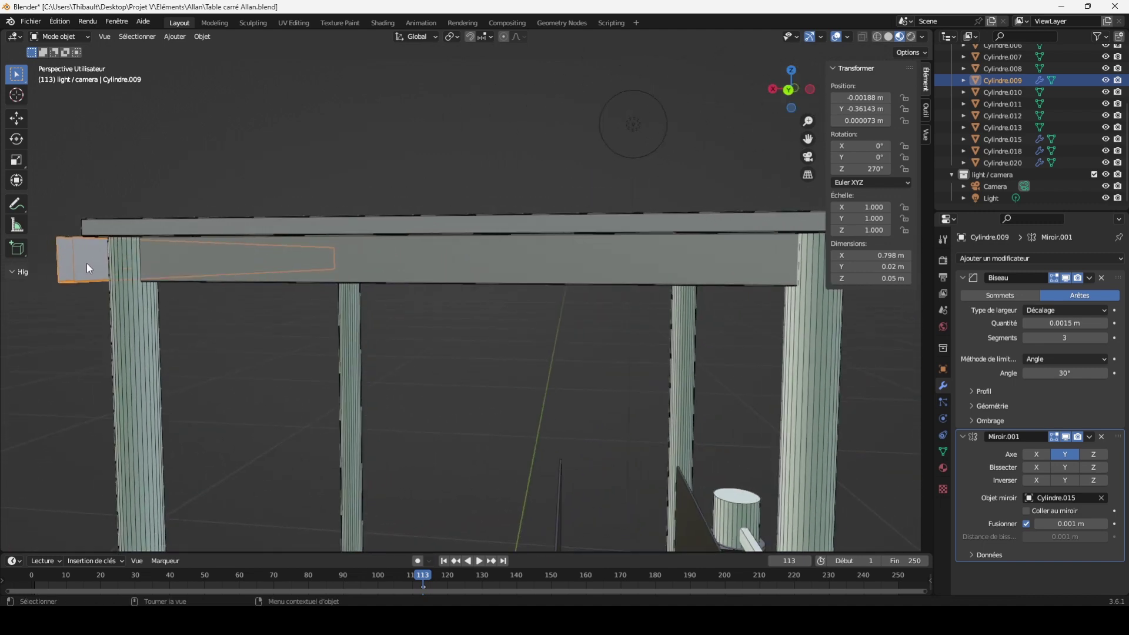
click(1042, 456)
click(1092, 456)
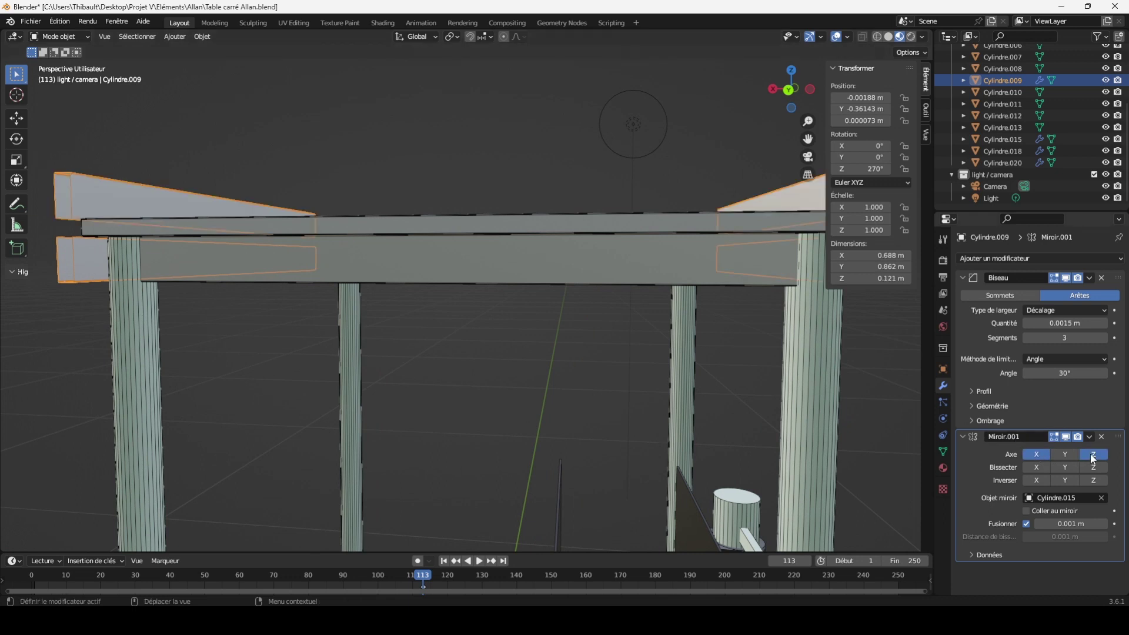
click(1040, 456)
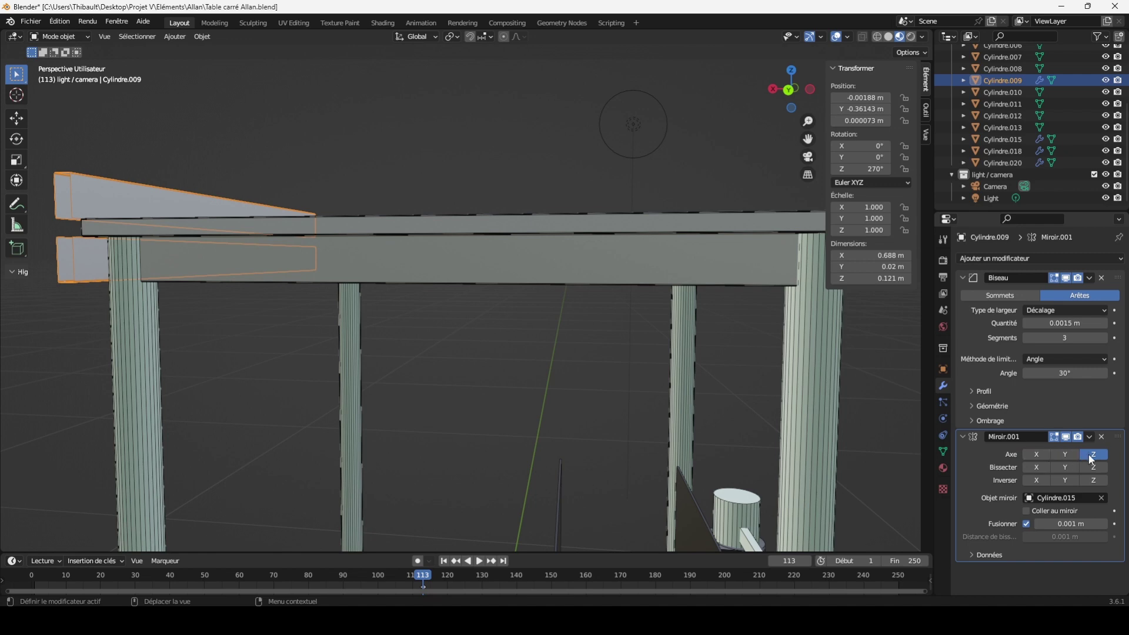
click(1088, 454)
click(1041, 453)
click(1040, 453)
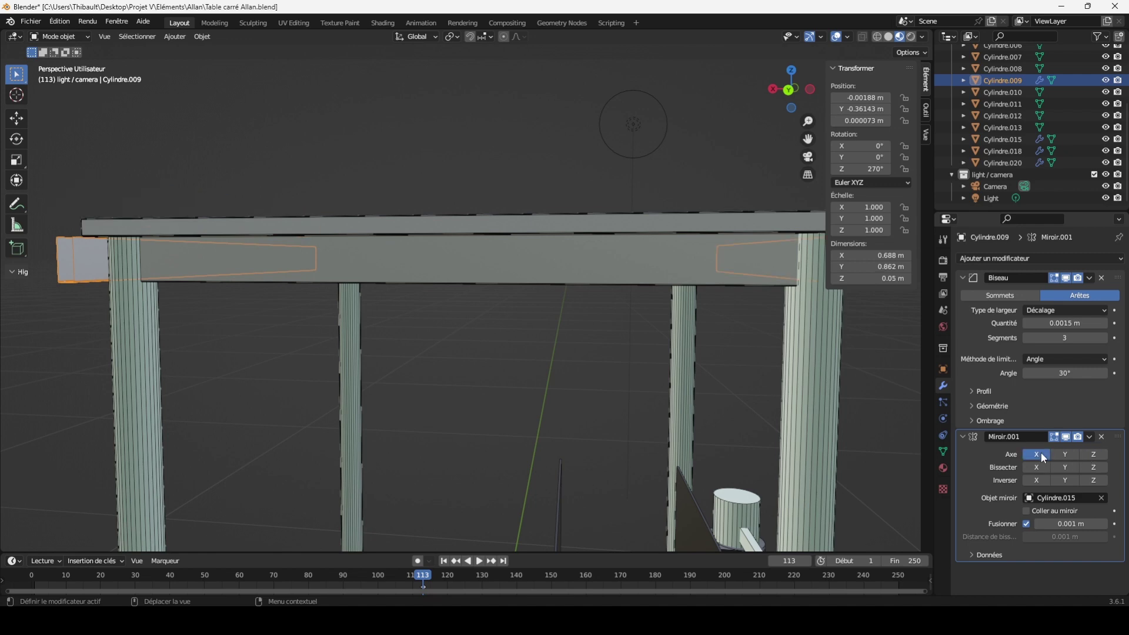
drag(804, 102, 516, 105)
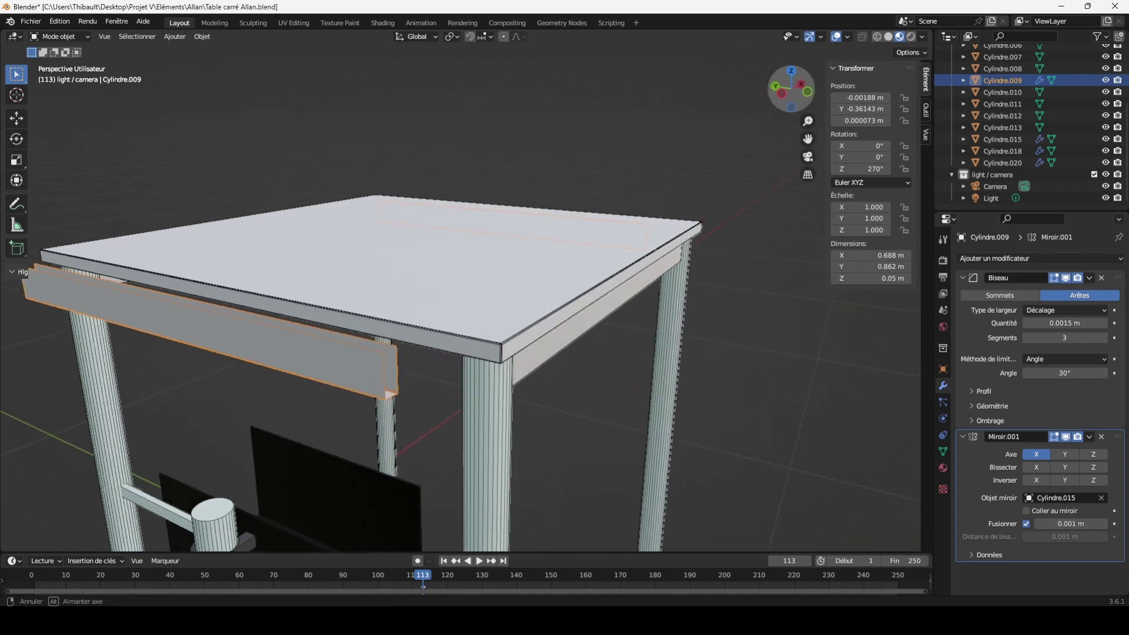
Toggle the Miroir.001 viewport display off and on to compare the mirrored rail copy
mouse_move(517, 106)
mouse_down()
mouse_move(506, 141)
mouse_move(778, 115)
mouse_up()
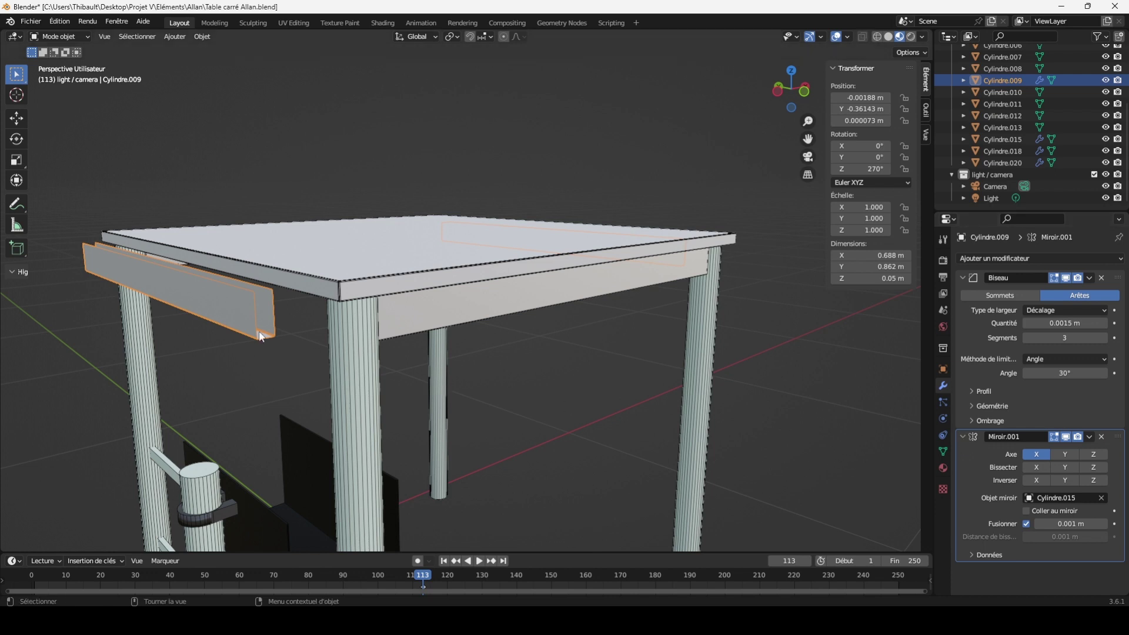
click(818, 375)
click(249, 311)
click(1066, 436)
click(1066, 437)
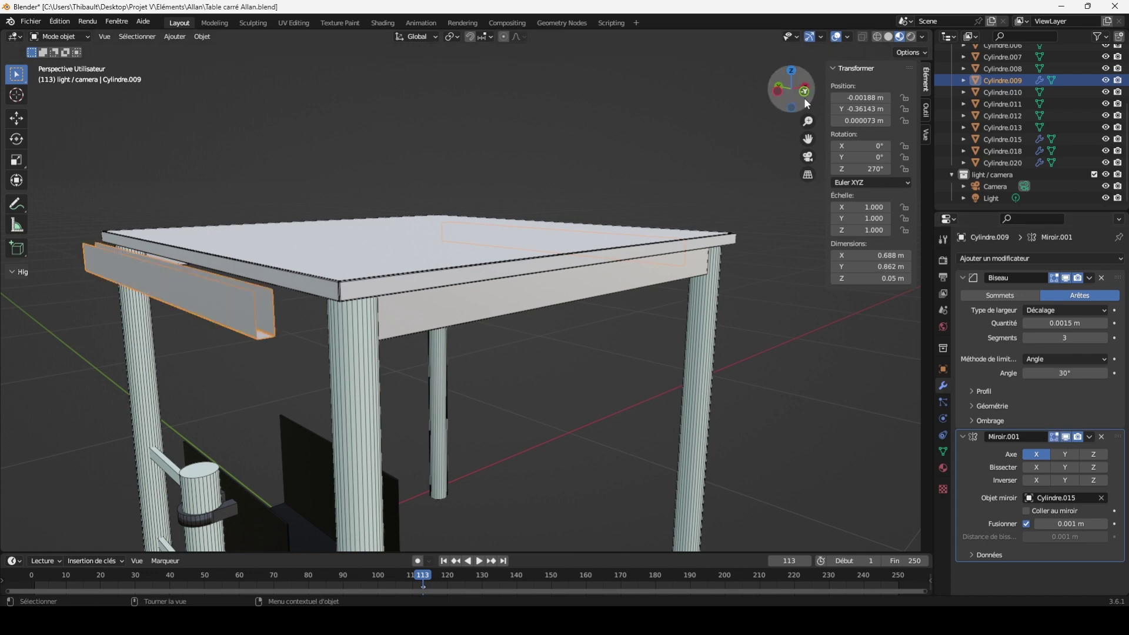
mouse_move(805, 91)
mouse_down()
mouse_move(790, 89)
mouse_move(668, 284)
mouse_up()
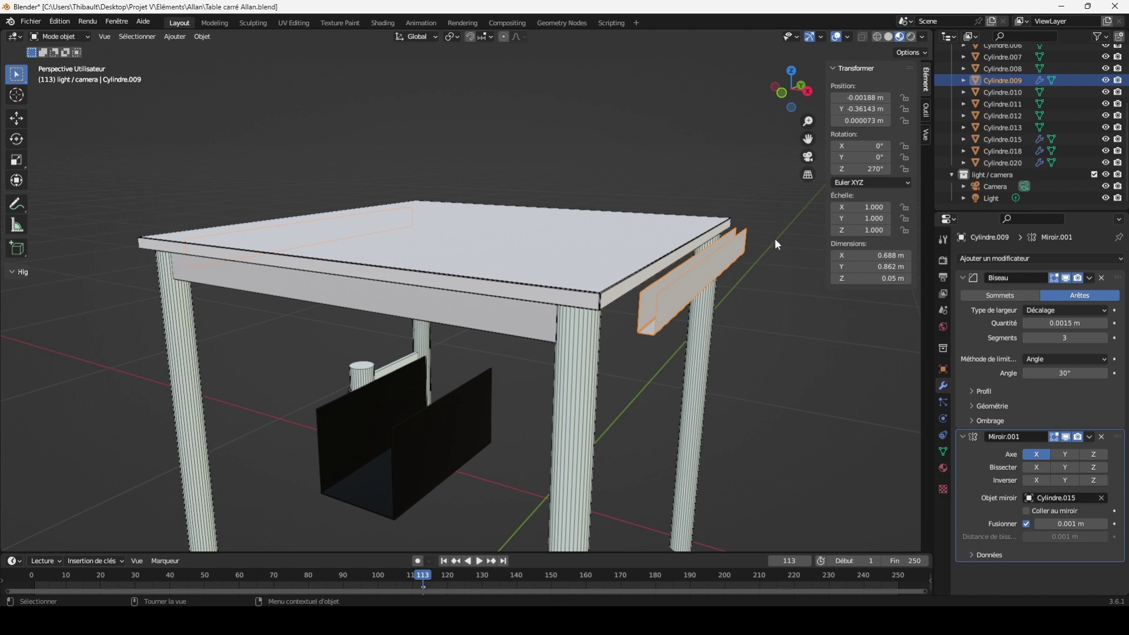
scroll(795, 277, down, 2)
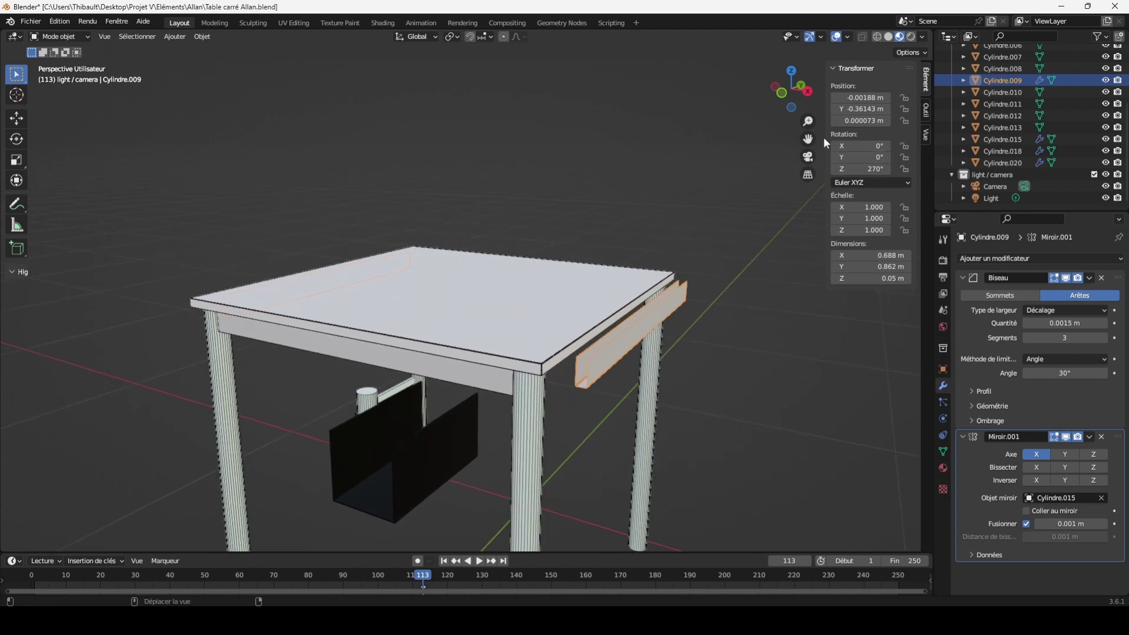
drag(808, 121, 788, 184)
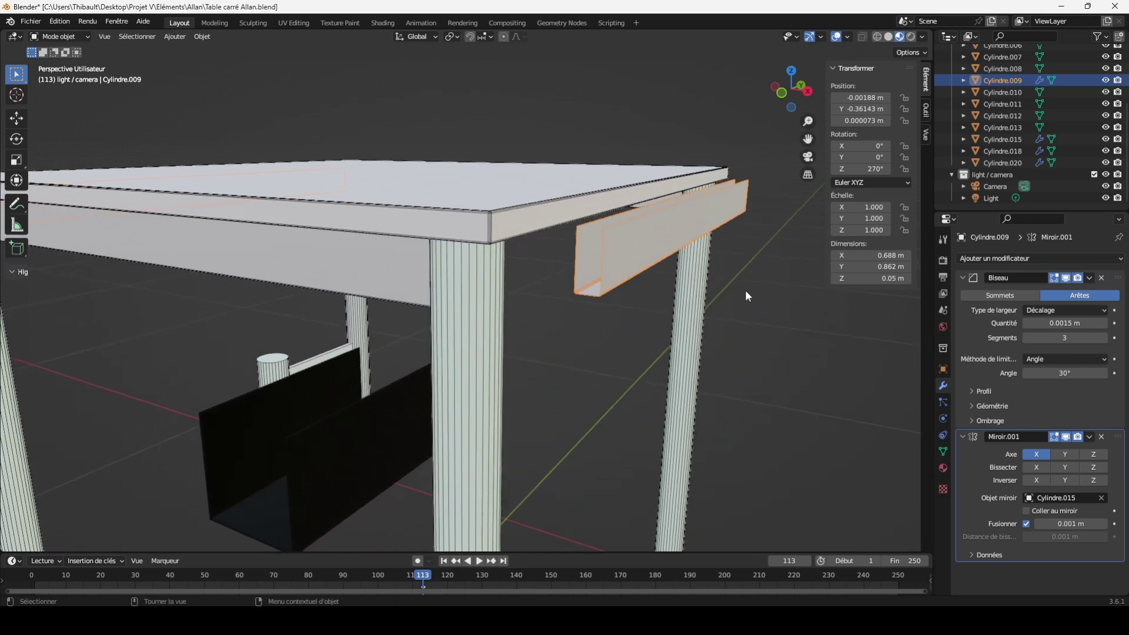
Move the side rail along X to -0.072626 m, tucking it under the tabletop
key(g)
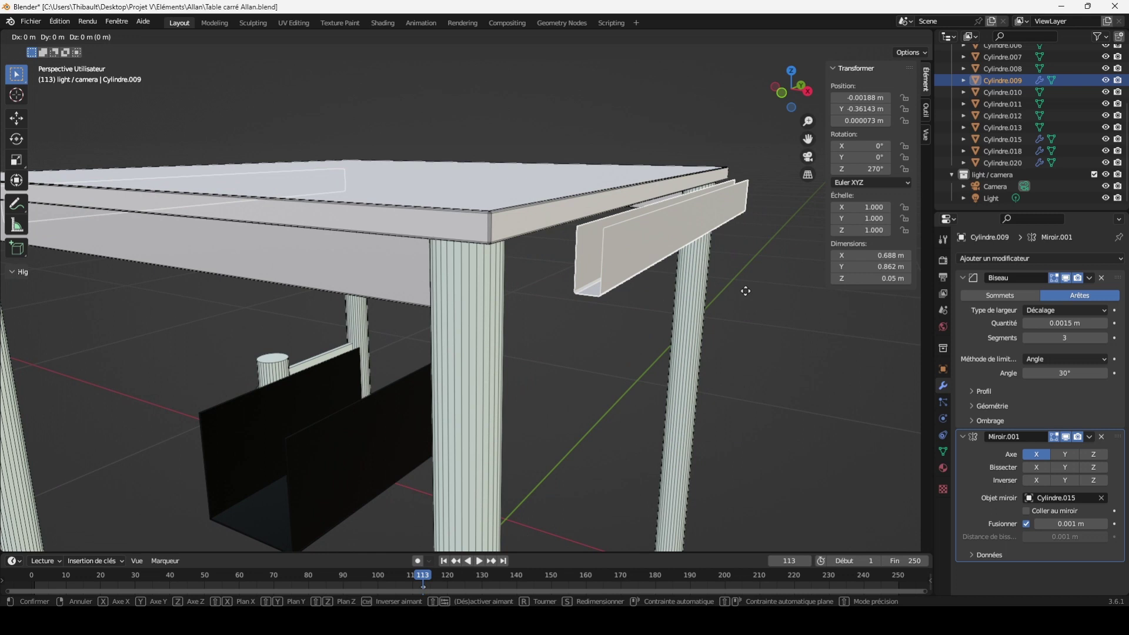
key(x)
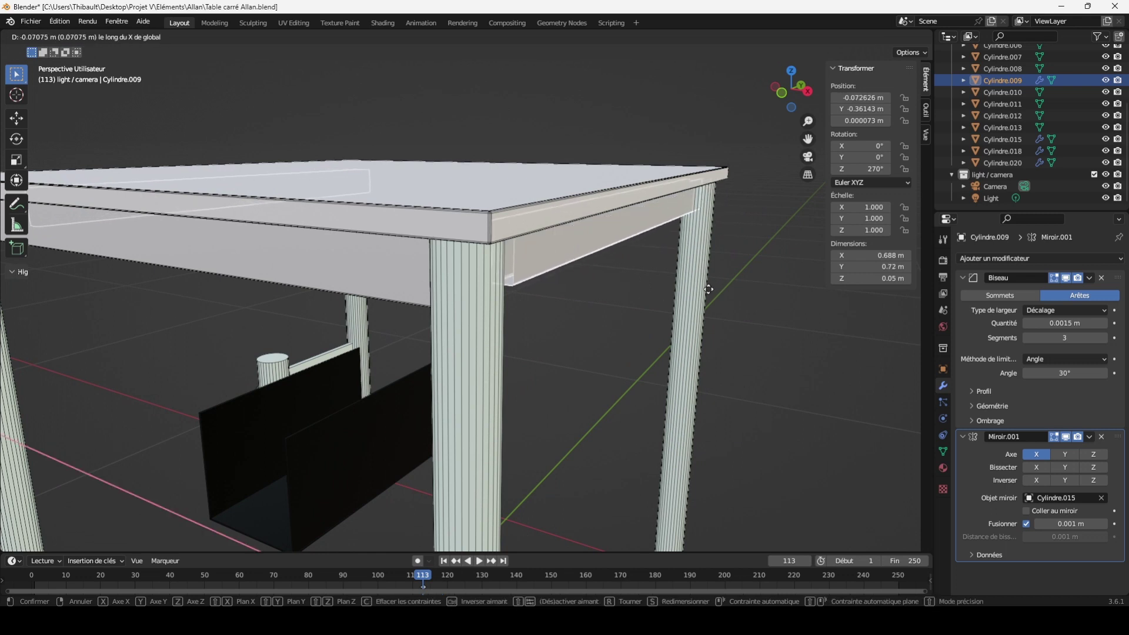
click(708, 290)
key(KP_3)
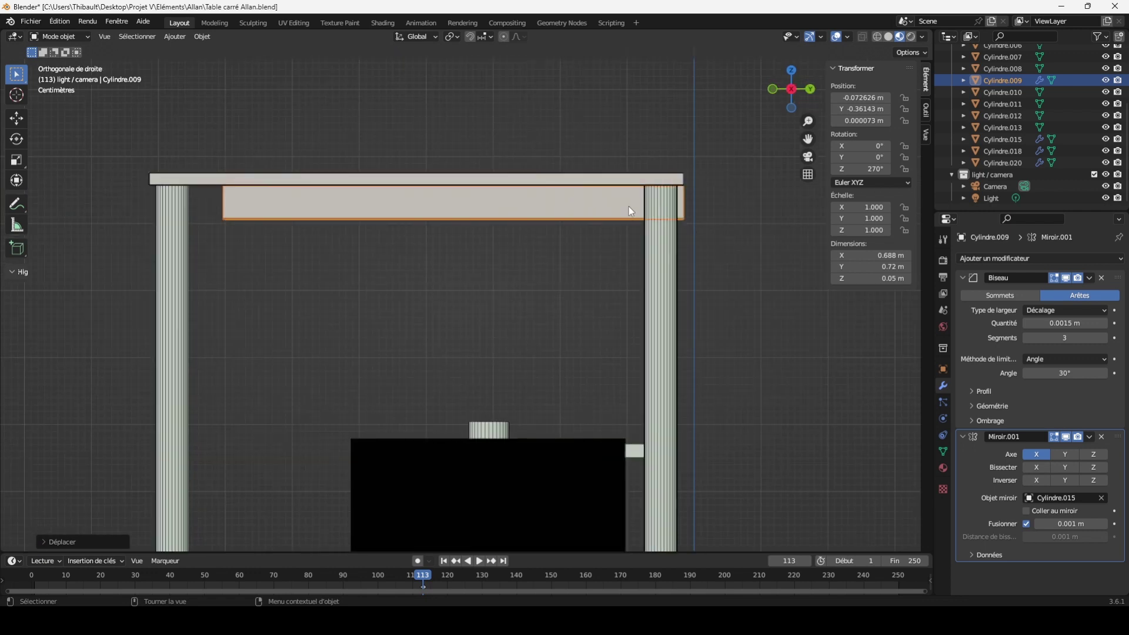
Nudge the side rail along Y so it sits between the legs
key(g)
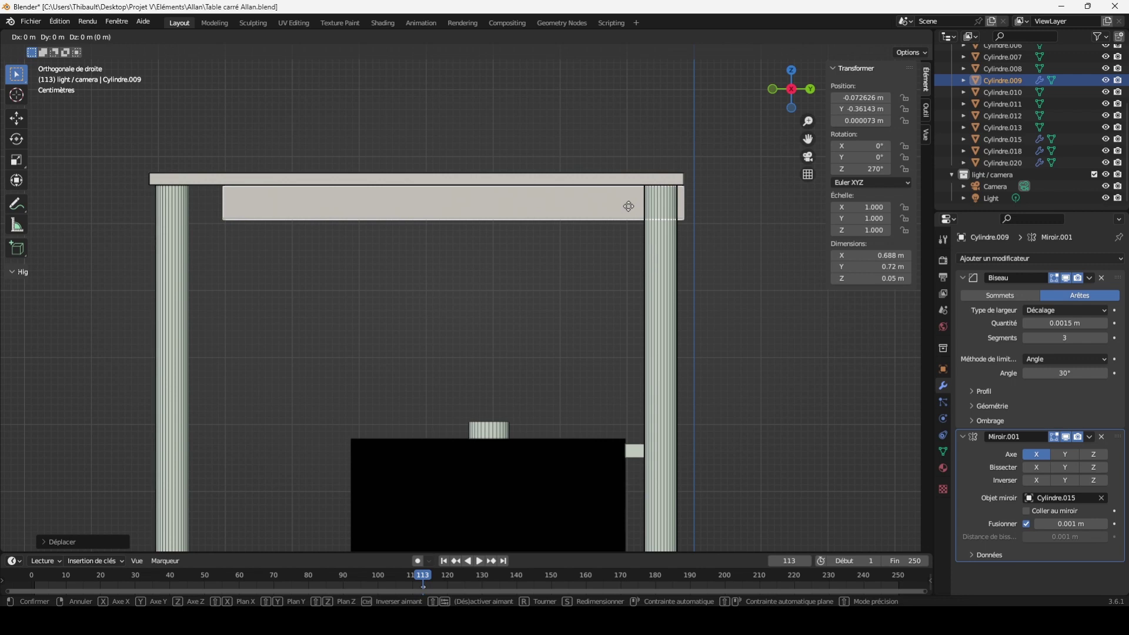
key(y)
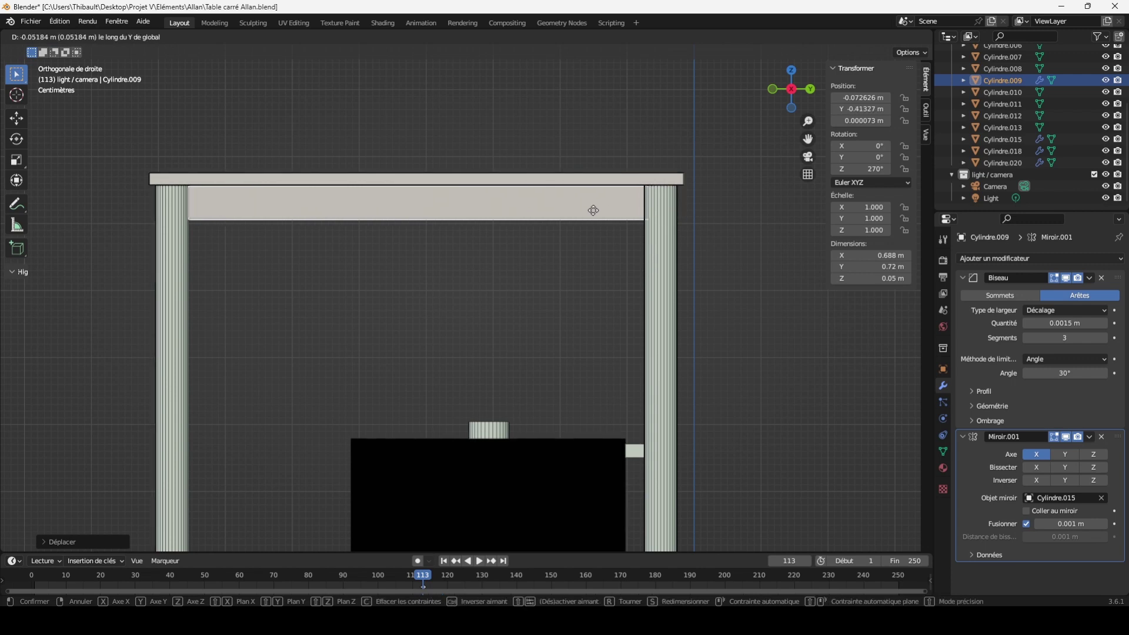
click(592, 209)
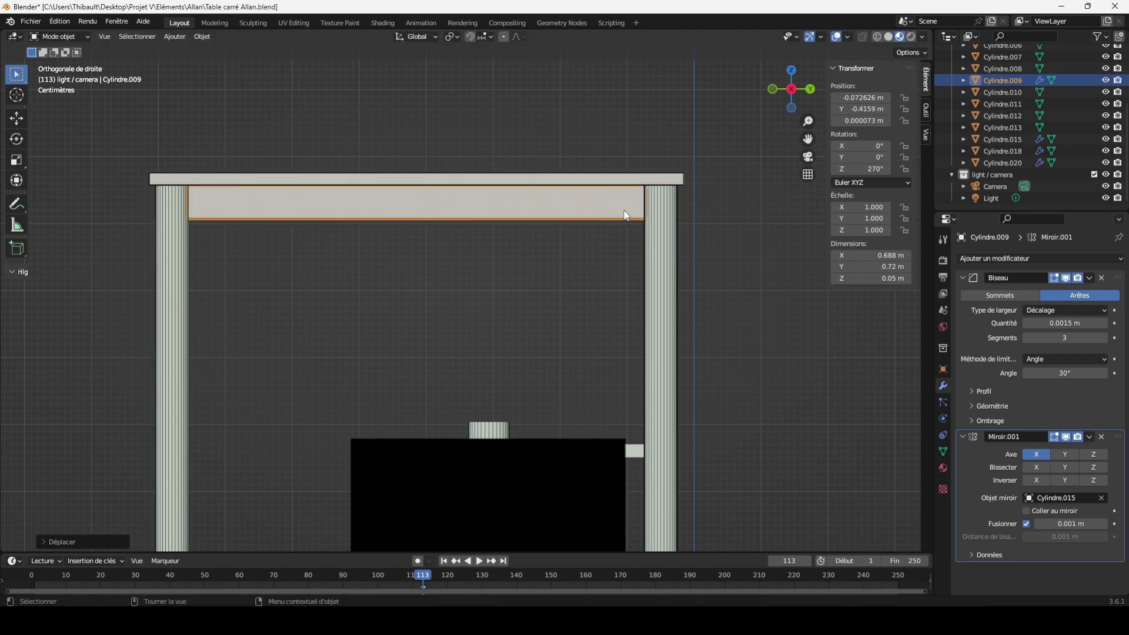
click(726, 214)
mouse_move(808, 101)
mouse_down()
mouse_move(764, 112)
mouse_move(771, 71)
mouse_move(793, 97)
mouse_up()
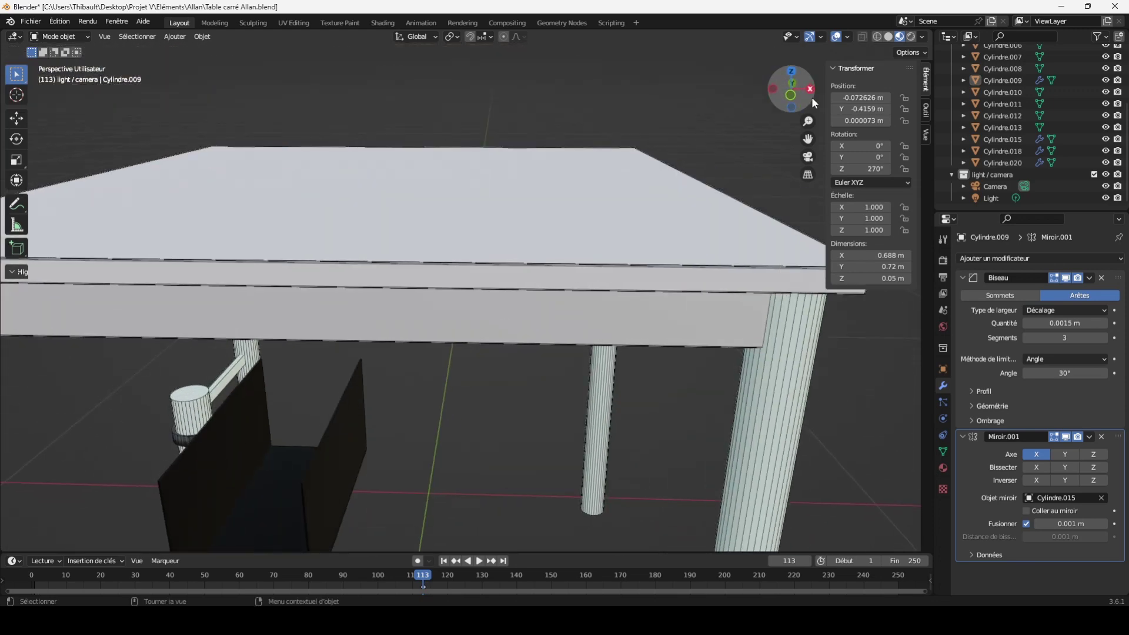
From the bottom view, shift the side rails along X to -0.059446 m
key(KP_7)
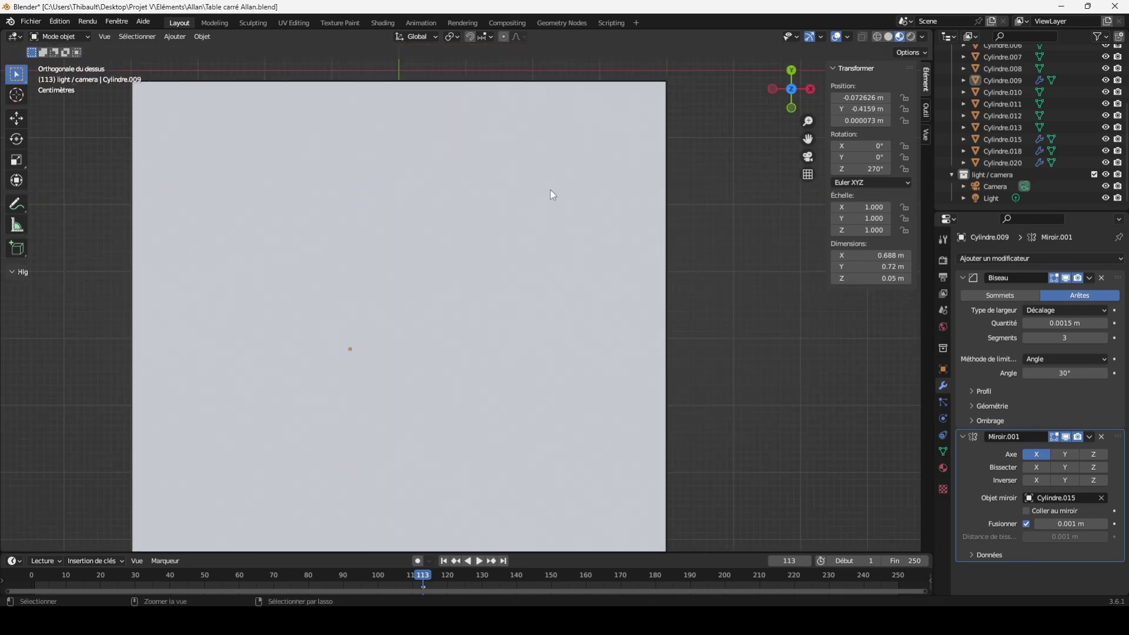
key(ctrl+KP_7)
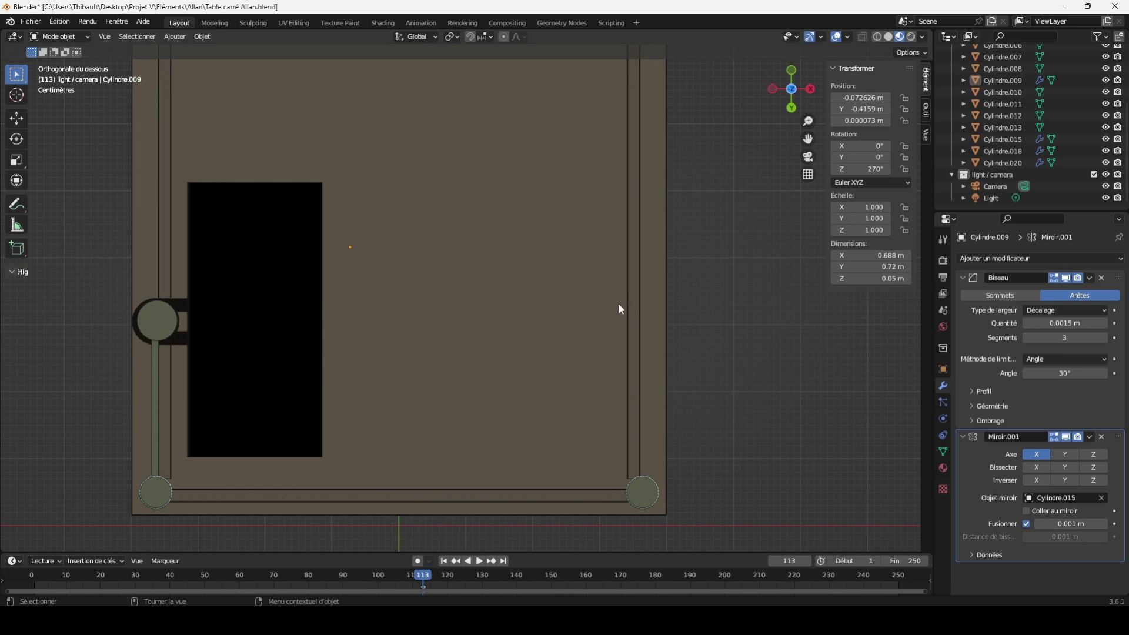
click(640, 334)
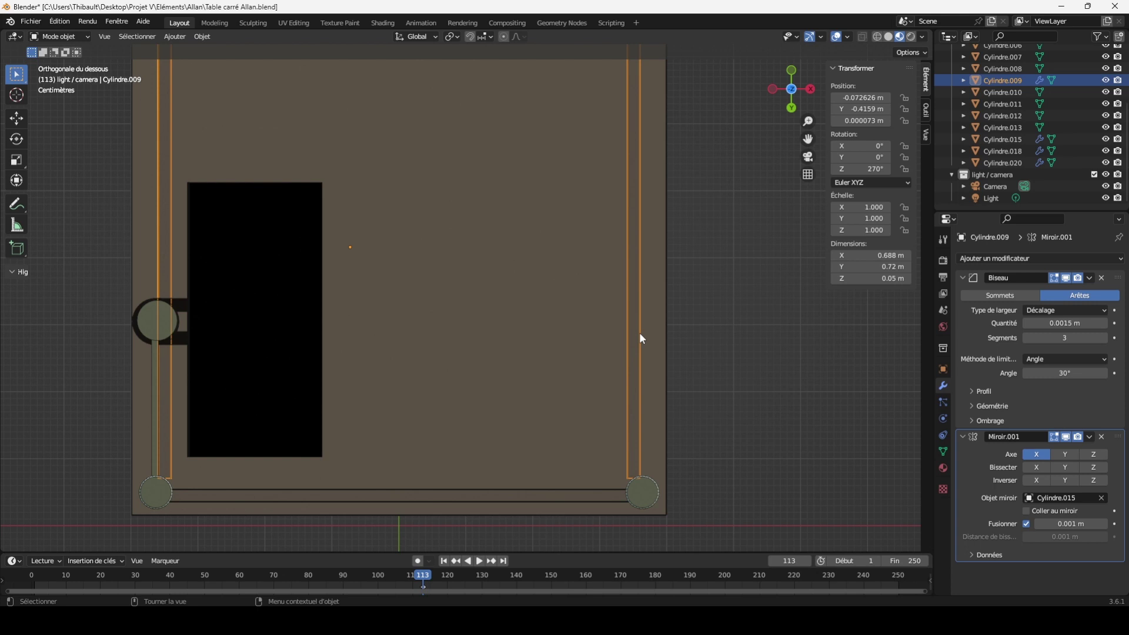
key(g)
key(x)
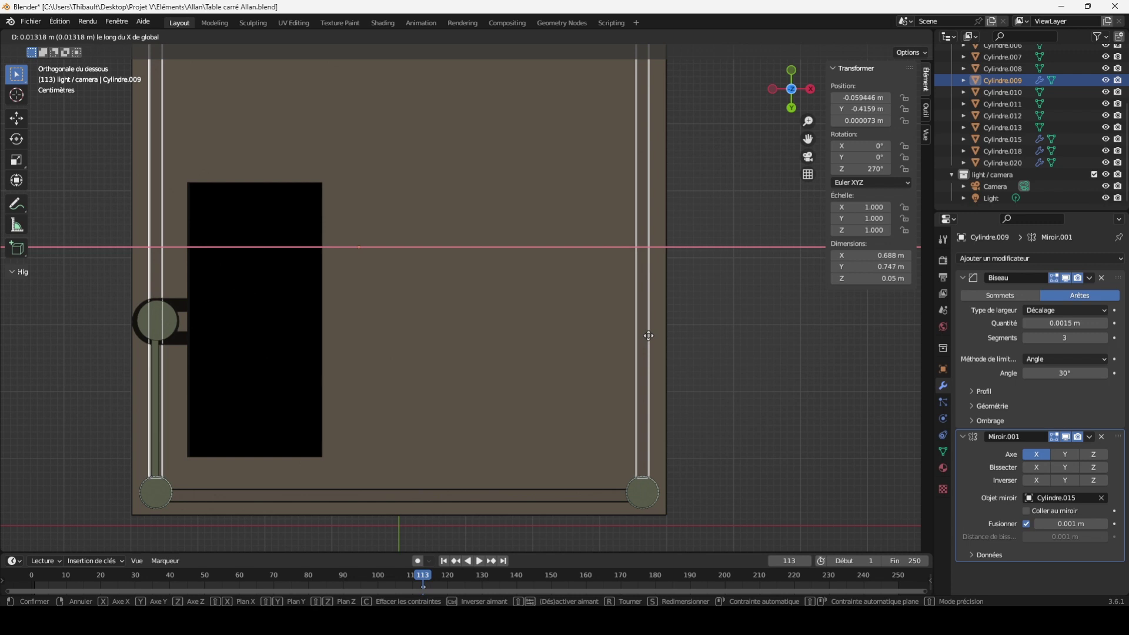
click(648, 336)
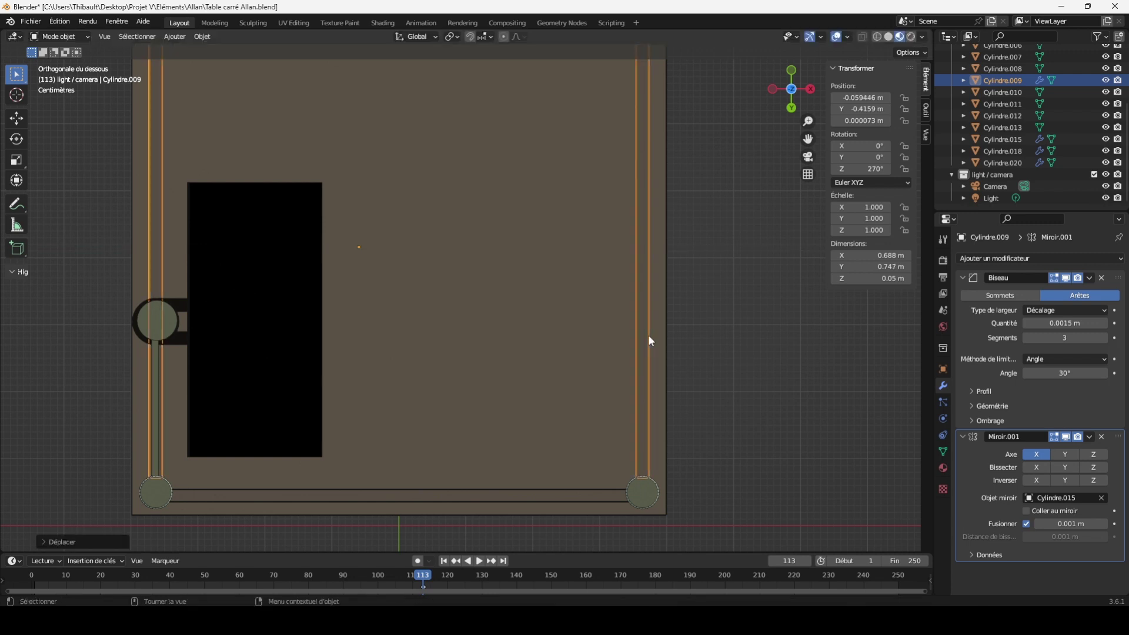
click(735, 343)
Hide the wireframe overlay and add the middle column Cylindre.020 to the selected legs
drag(810, 93, 765, 136)
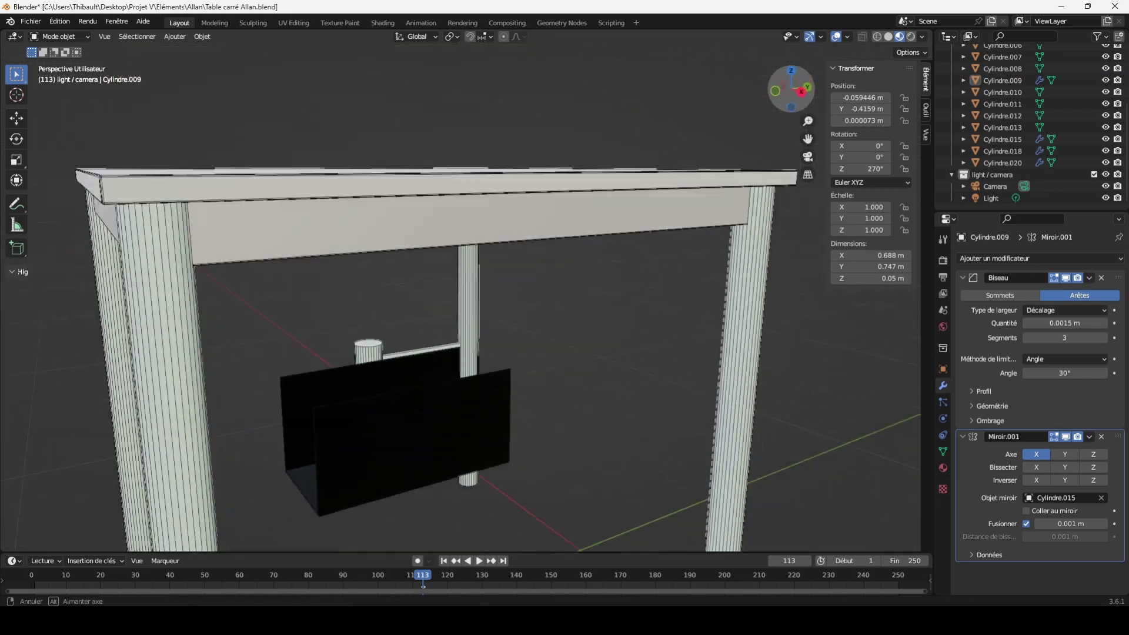
drag(792, 88, 792, 88)
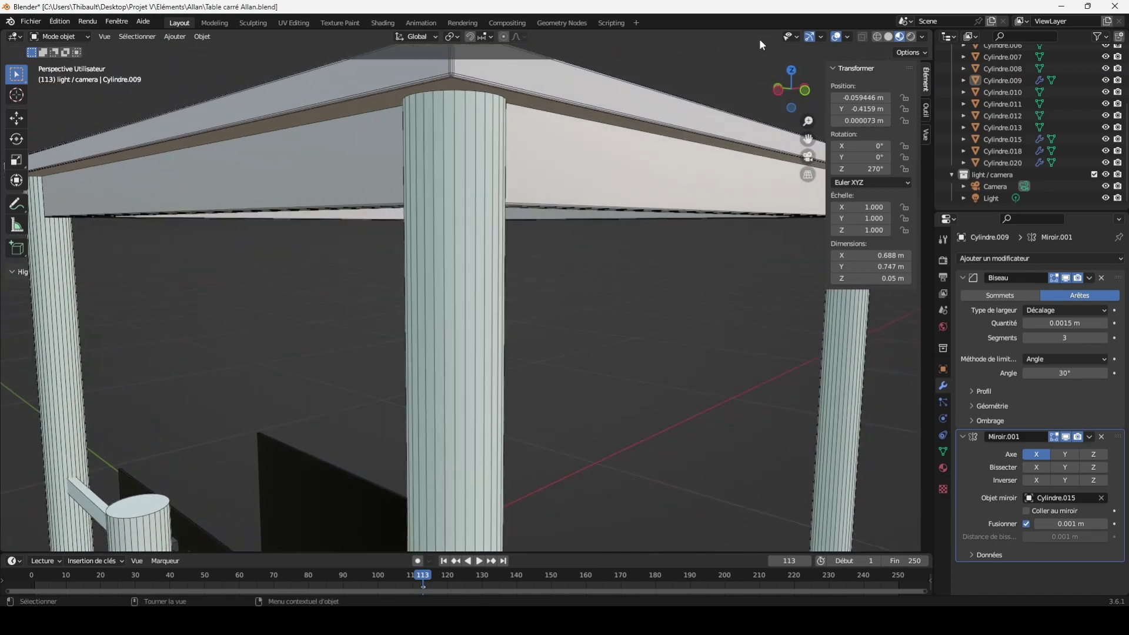
click(848, 36)
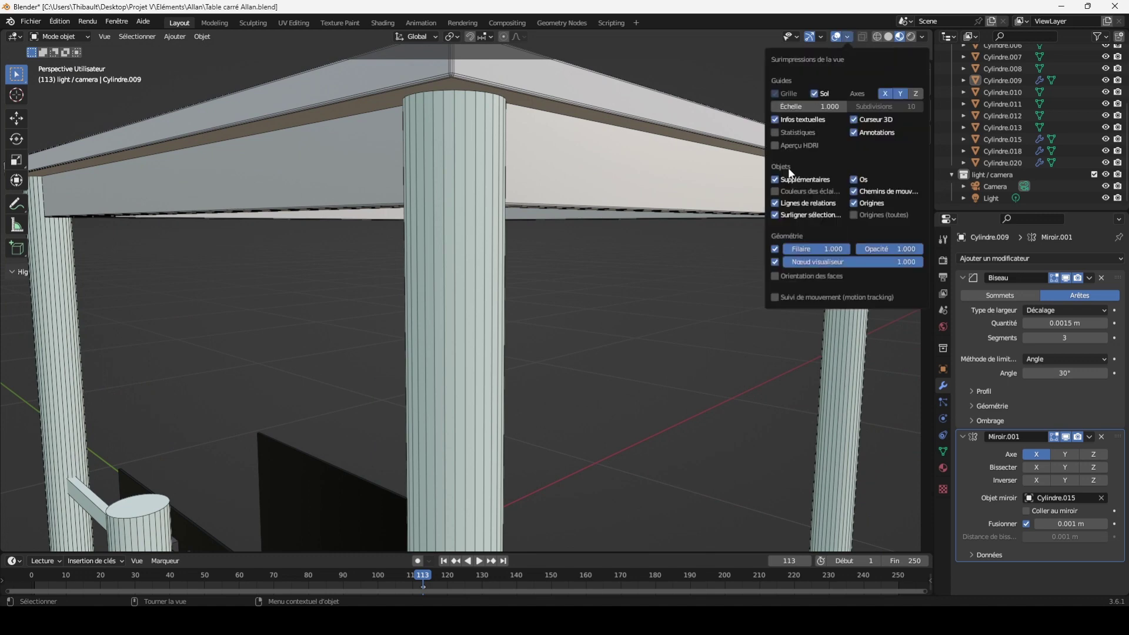
click(775, 249)
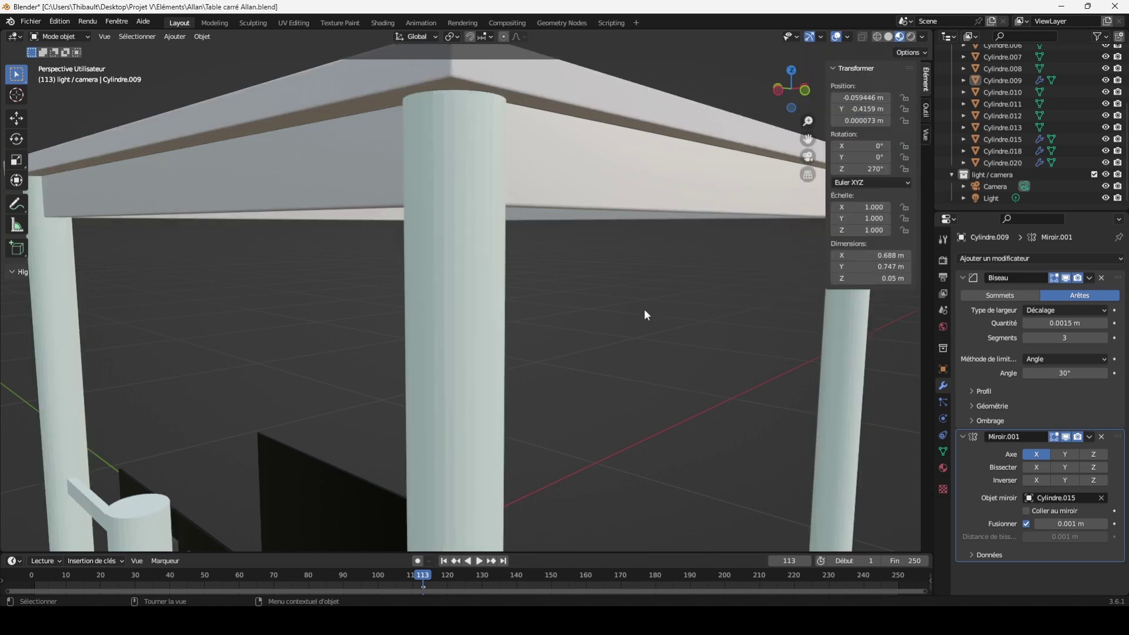
mouse_move(791, 89)
mouse_down()
mouse_move(759, 94)
mouse_move(798, 107)
mouse_up()
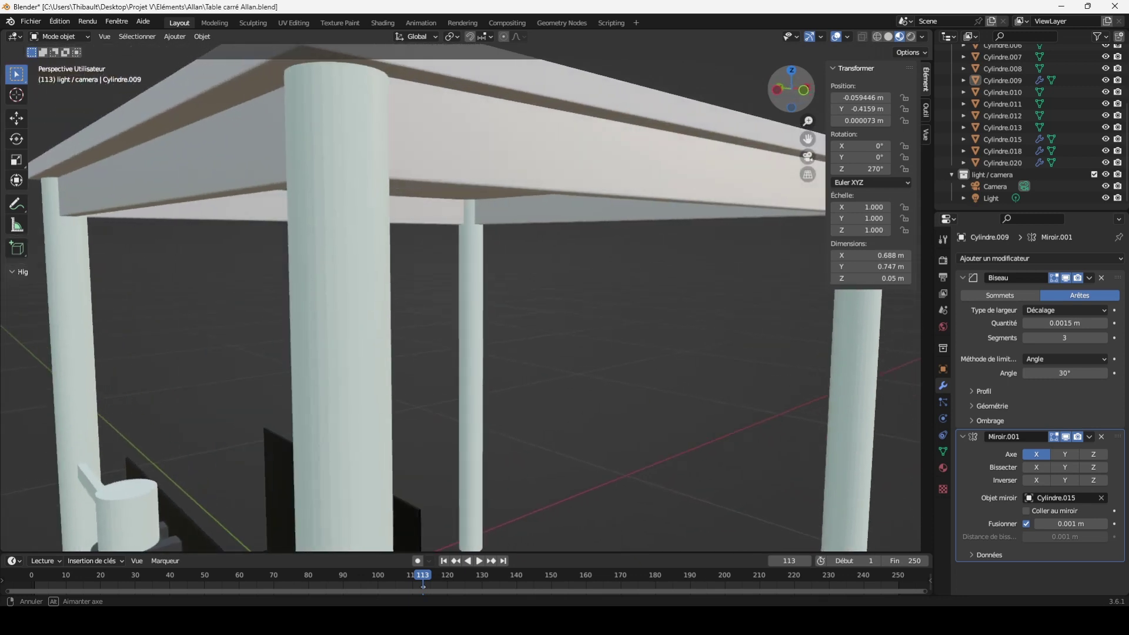
click(366, 283)
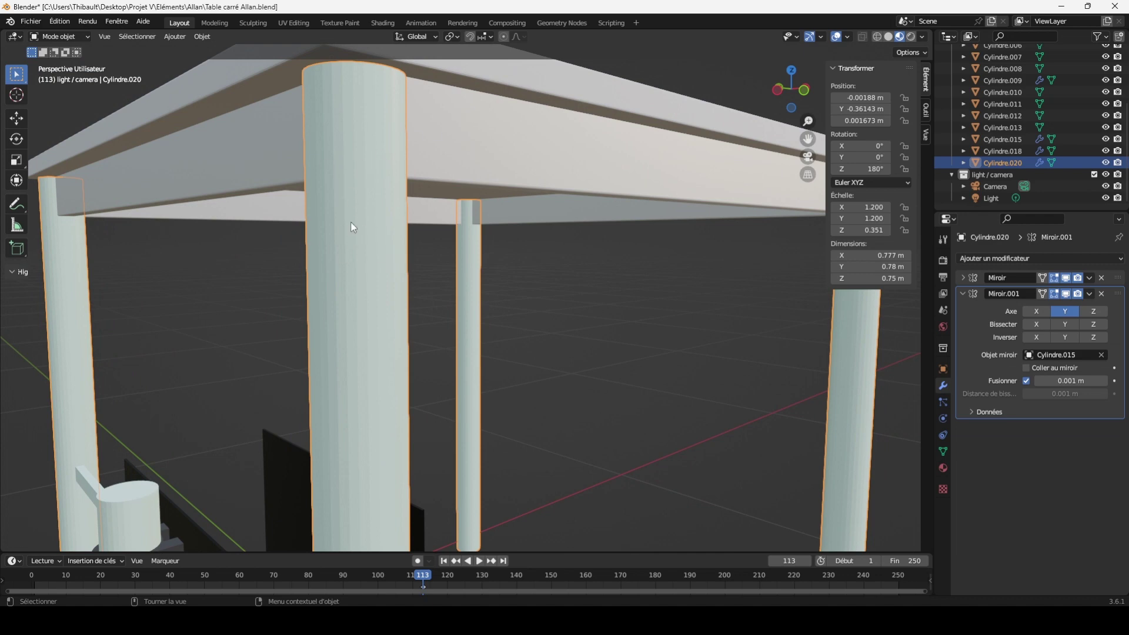
Apply Shade Smooth (Ombrage lissé) to the selected legs and column, then deselect all
right_click(362, 262)
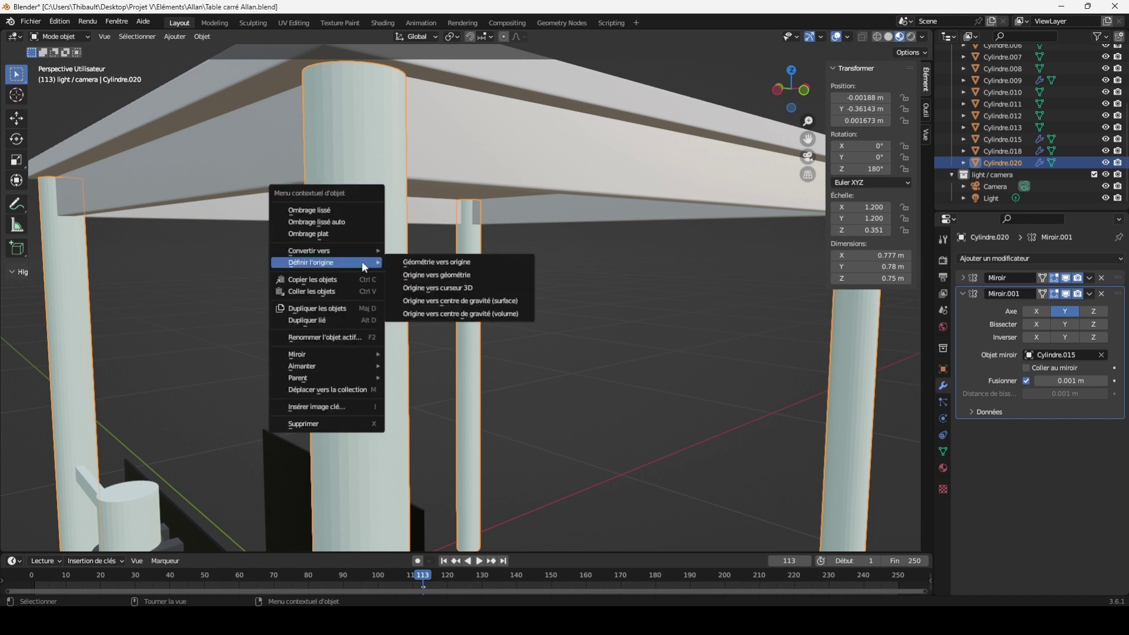
click(328, 210)
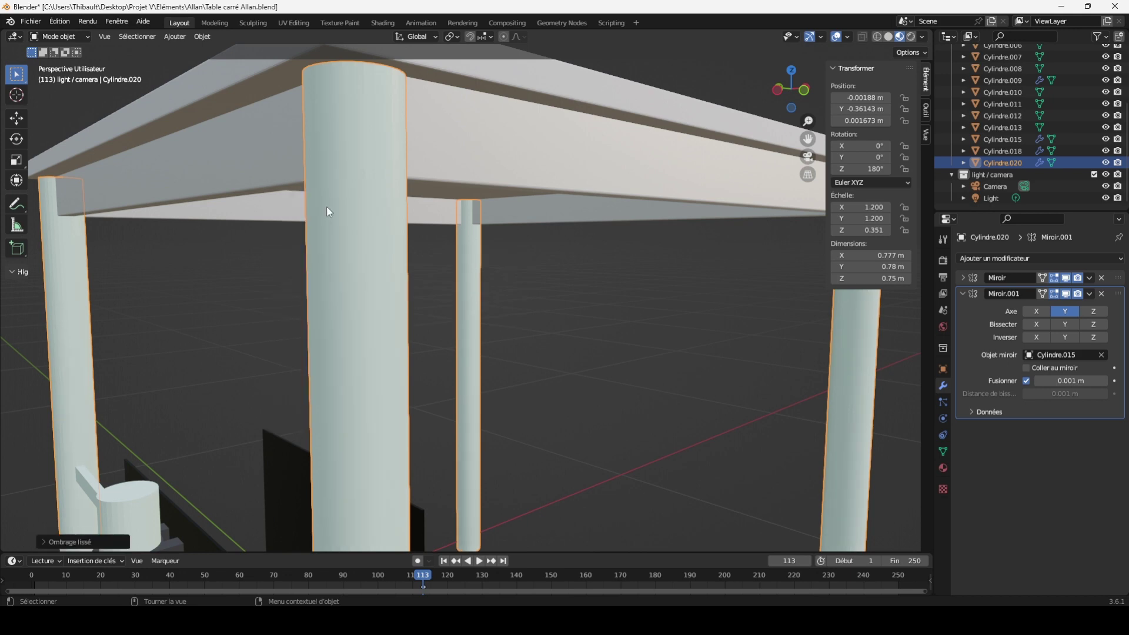
click(559, 269)
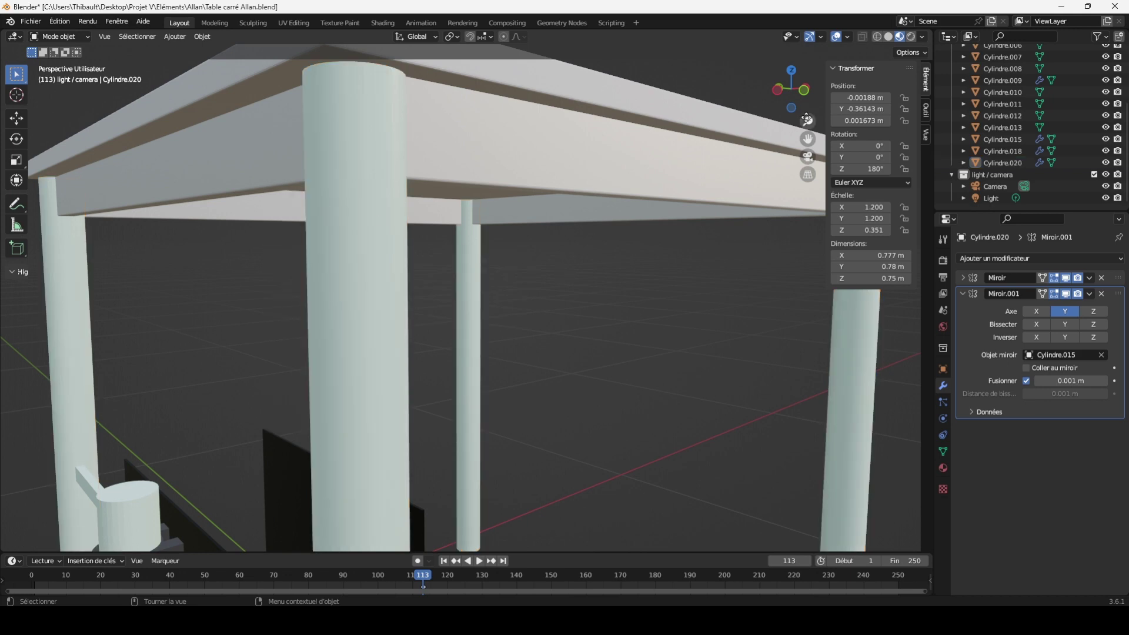
Select the upper magazine-rack rail and frame it in the viewport
mouse_move(808, 120)
mouse_down()
mouse_move(817, 103)
mouse_move(808, 118)
mouse_move(808, 100)
mouse_move(808, 120)
mouse_up()
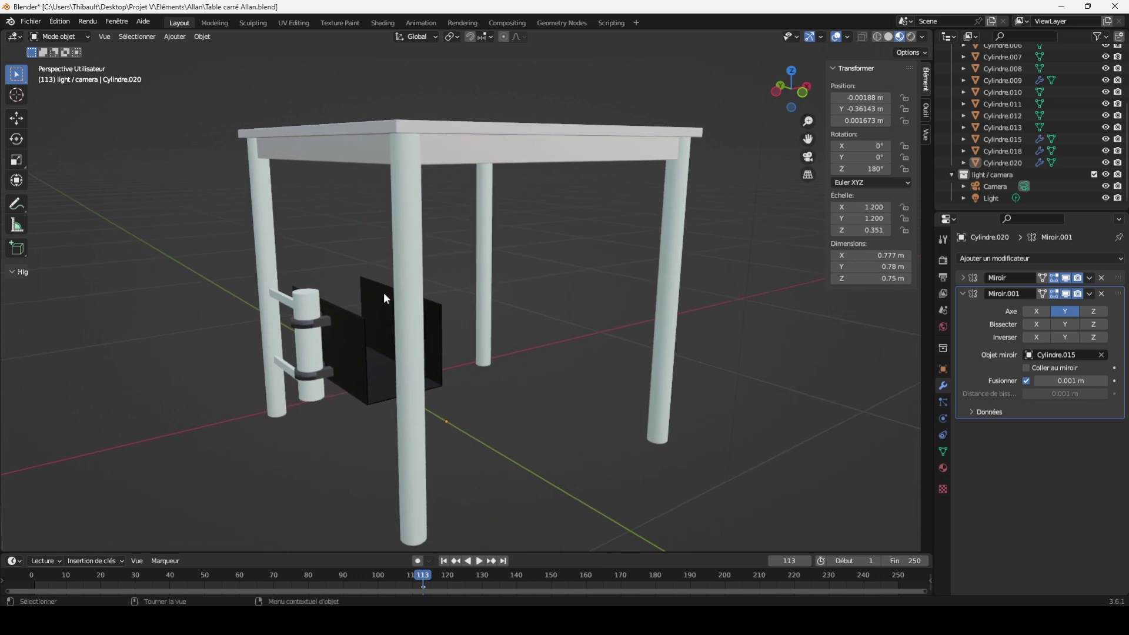
click(287, 297)
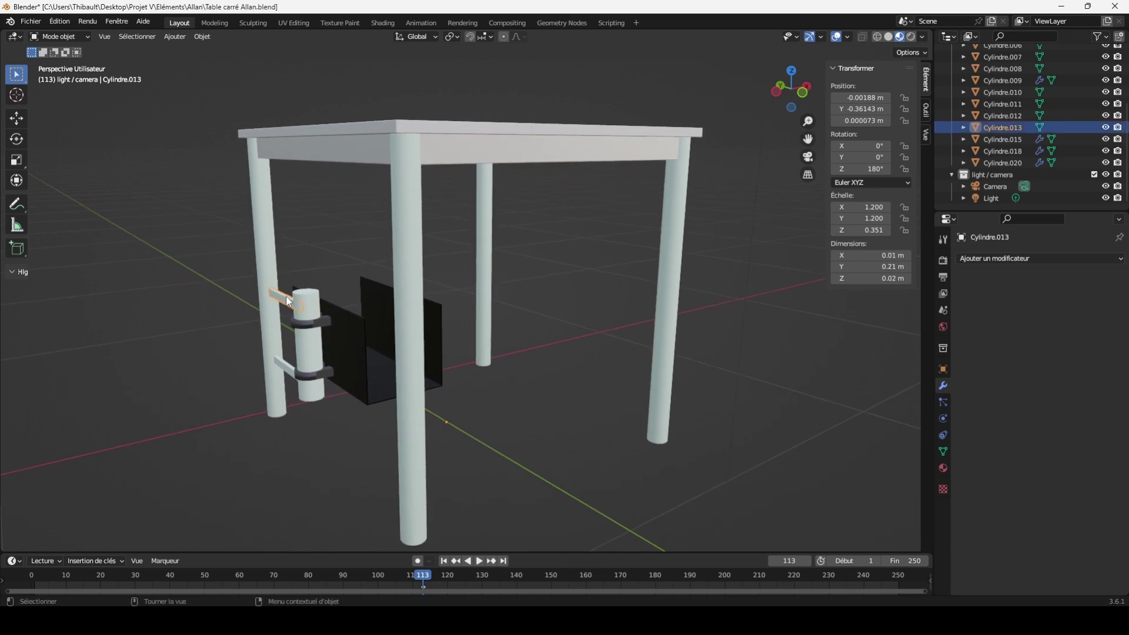
key(KP_Decimal)
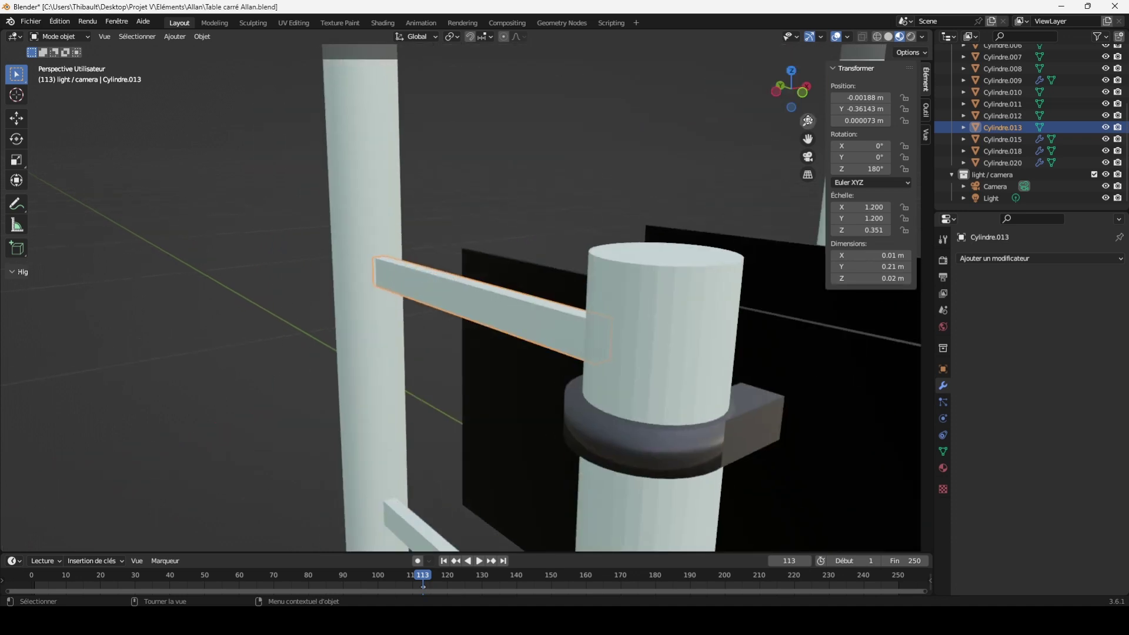
drag(808, 121, 808, 94)
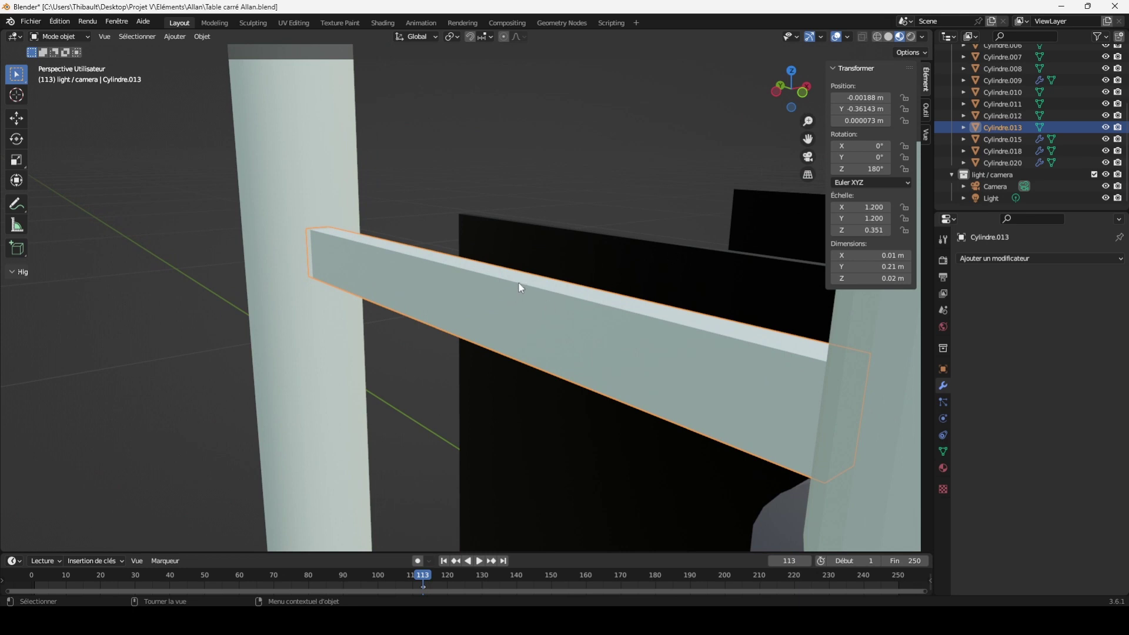
drag(803, 124, 804, 188)
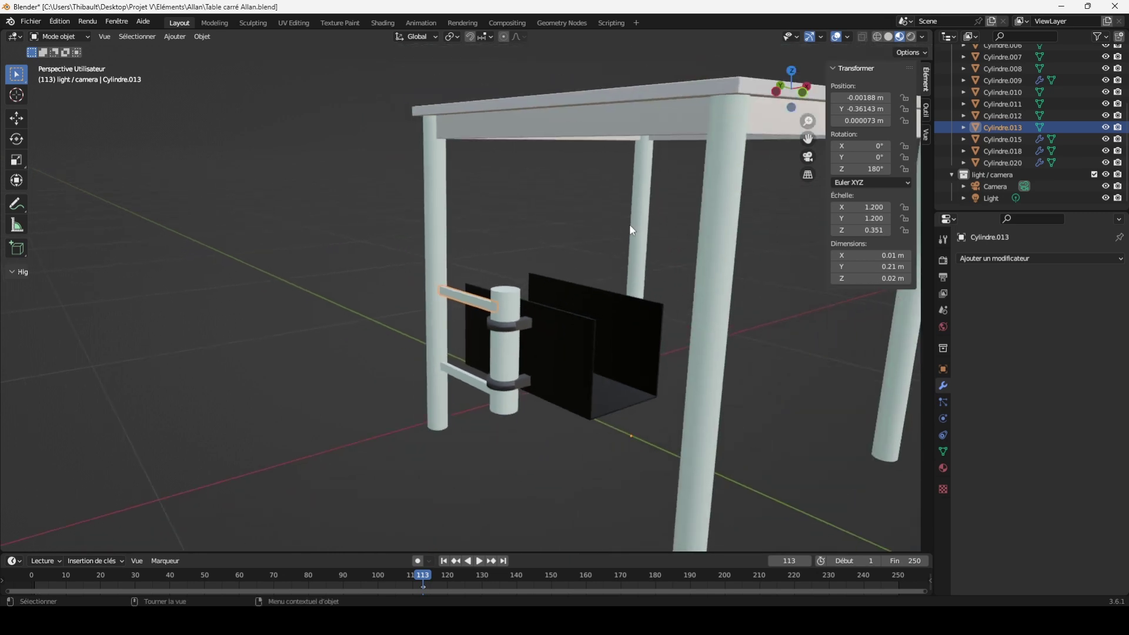
click(547, 229)
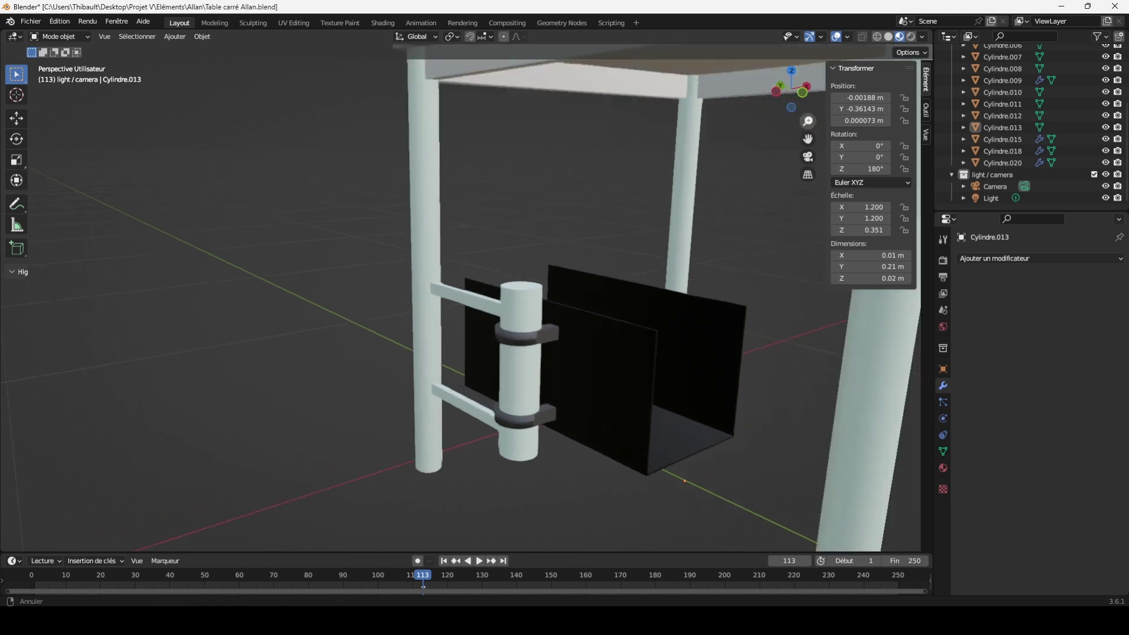
drag(808, 121, 562, 317)
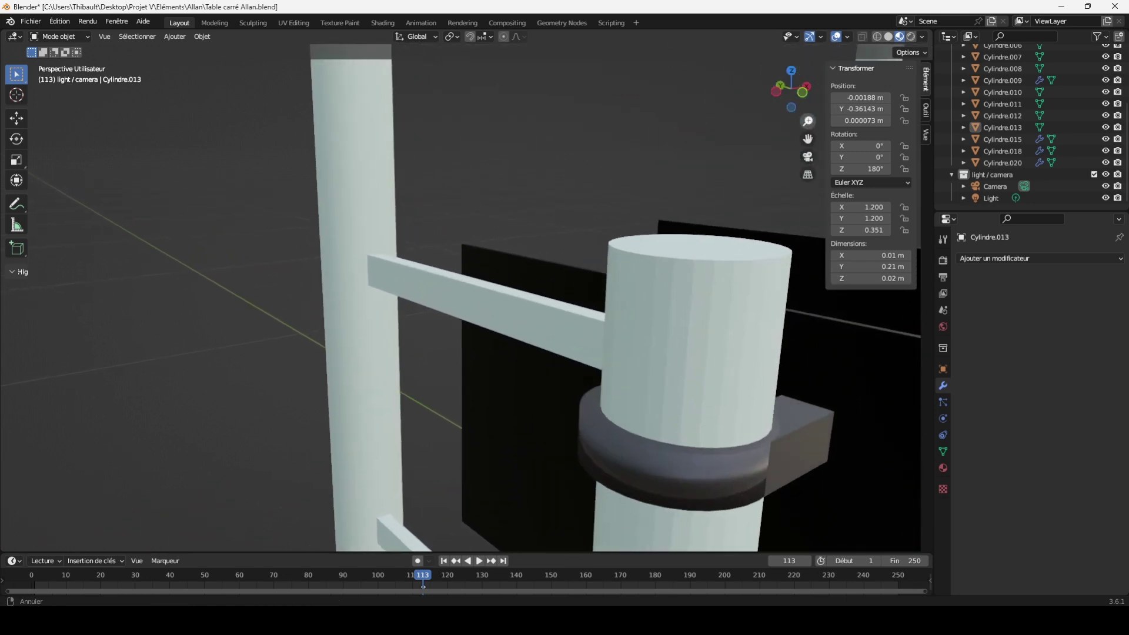
click(525, 320)
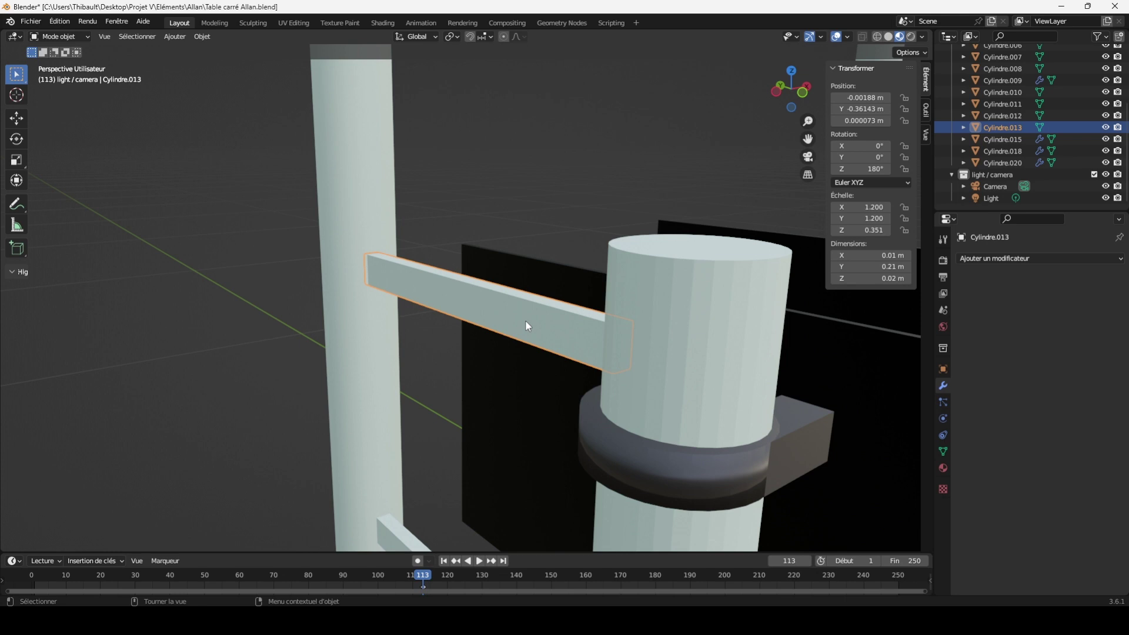
Isolate the upper rail in local view and delete its near end face in Edit Mode
key(KP_Divide)
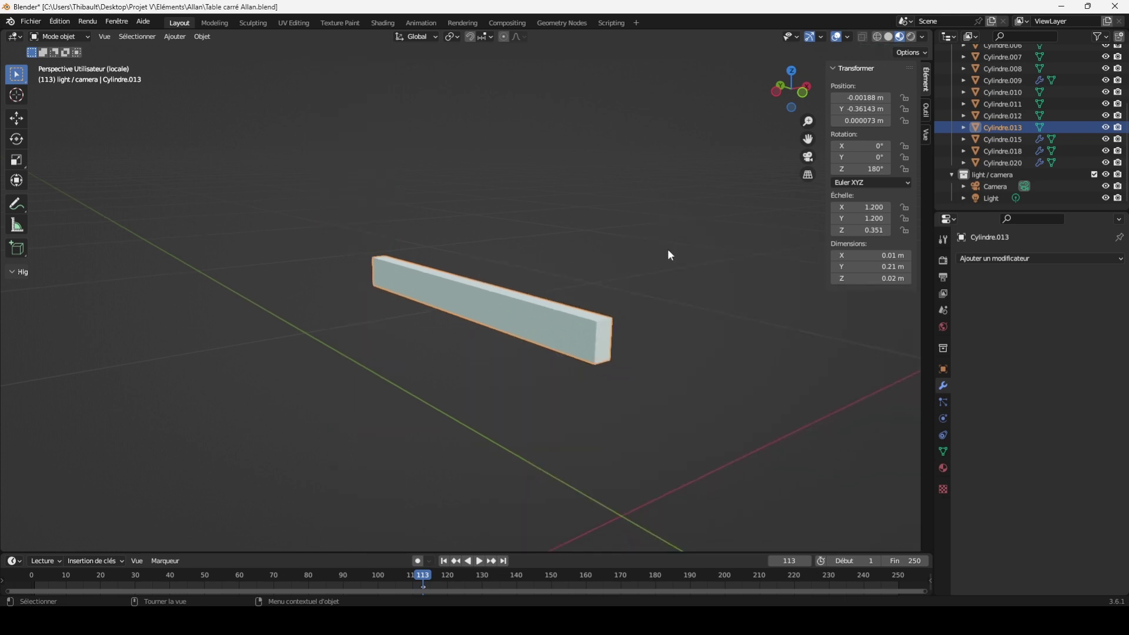
drag(808, 121, 710, 317)
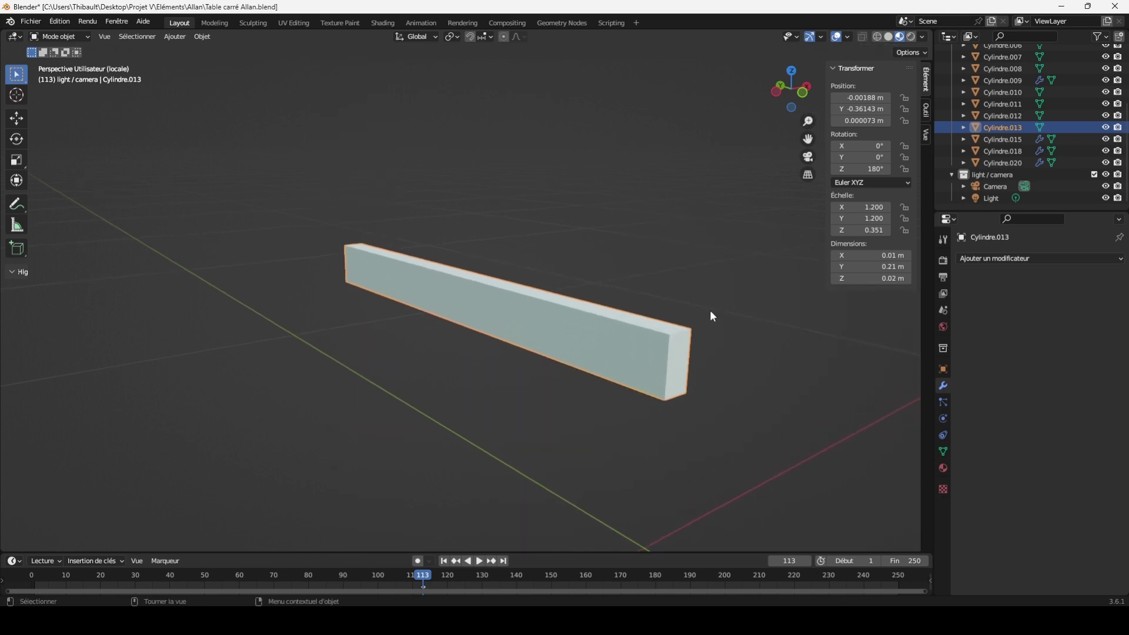
key(Tab)
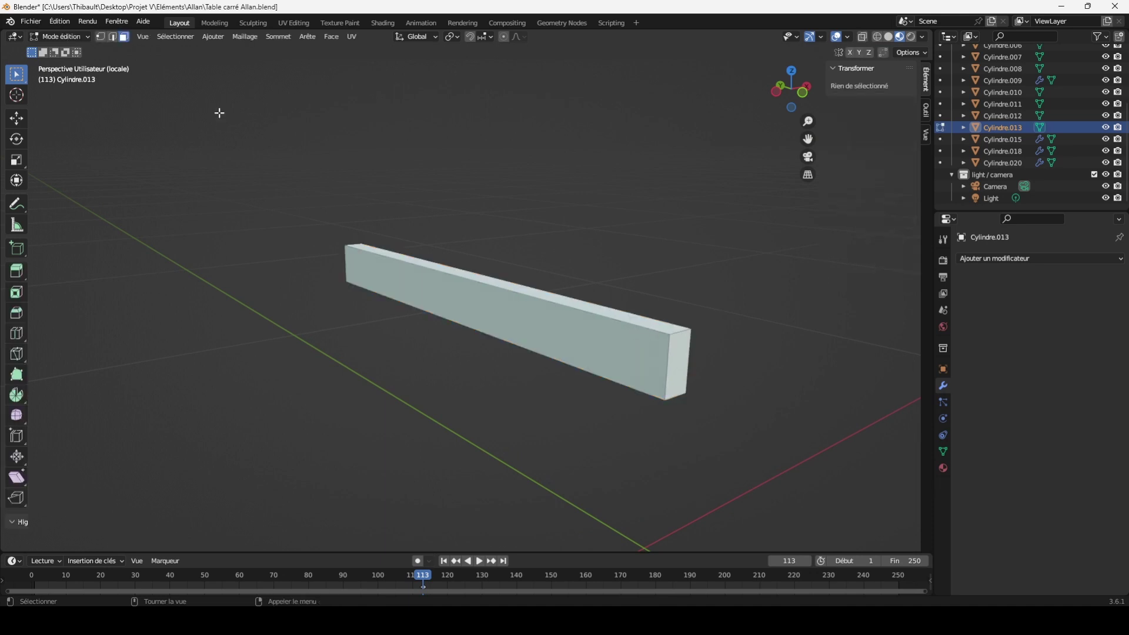
click(685, 370)
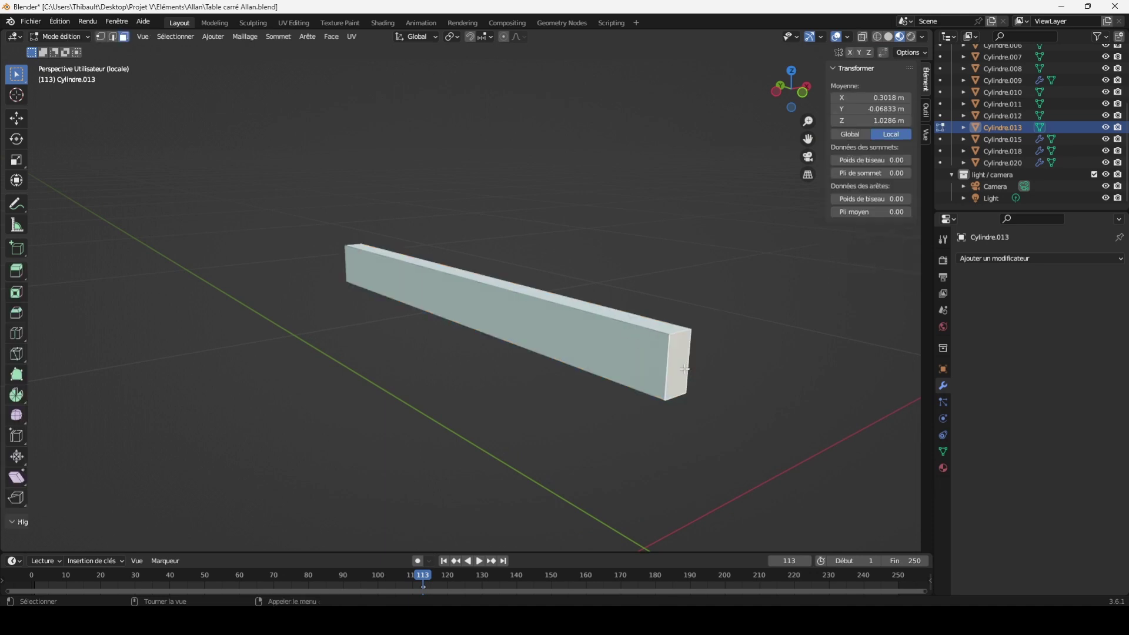
key(x)
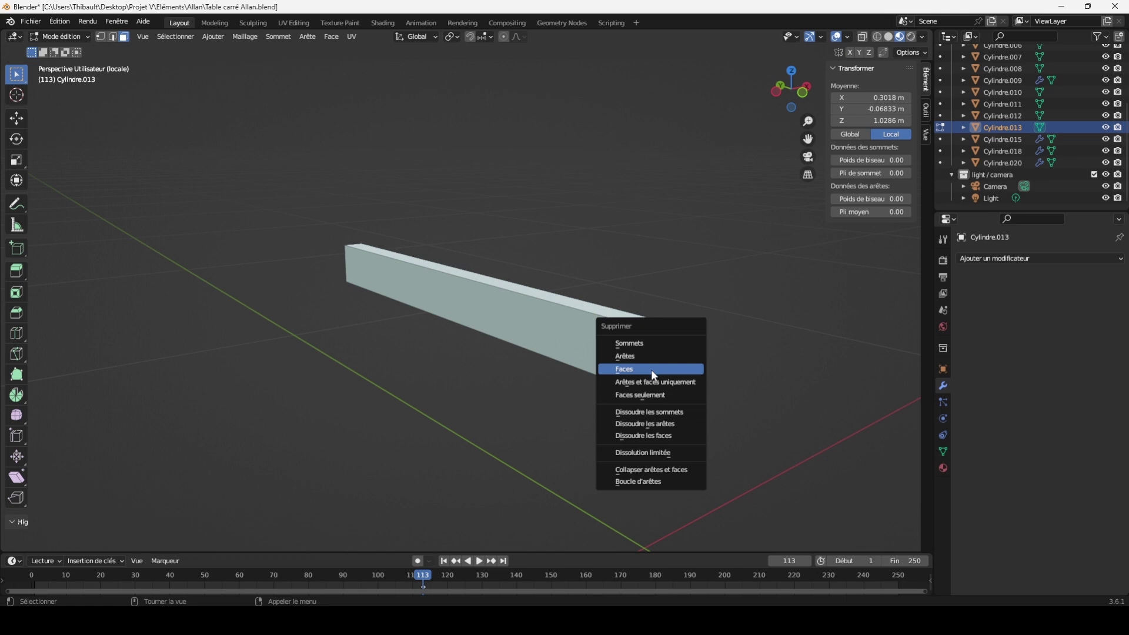
click(651, 370)
Delete the rail's opposite end face and leave local view
drag(800, 103, 334, 357)
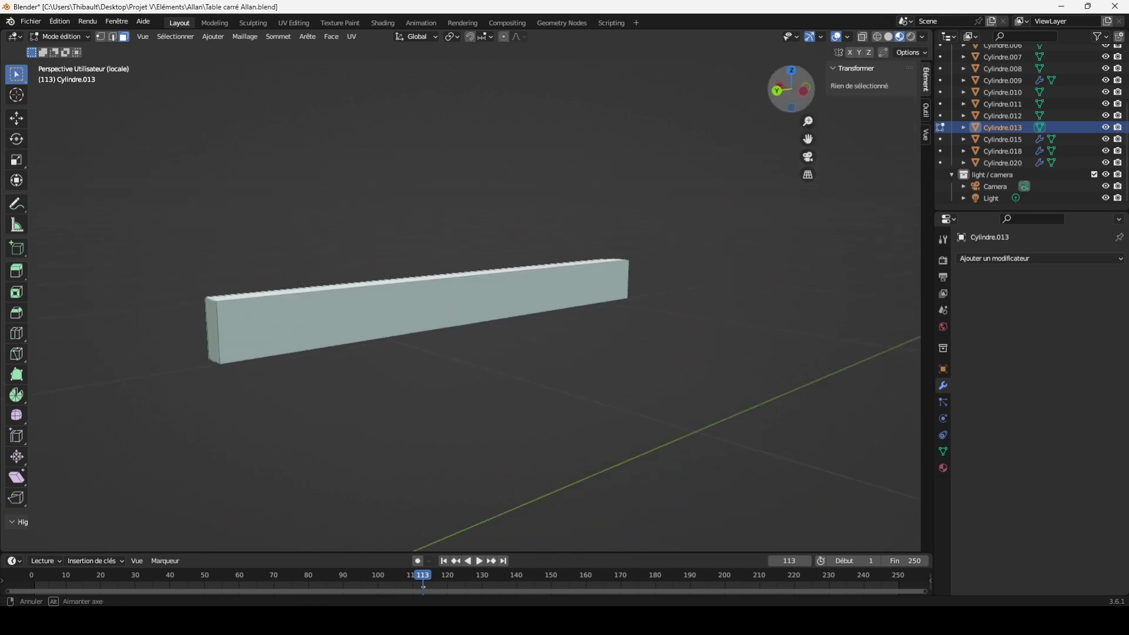
click(334, 357)
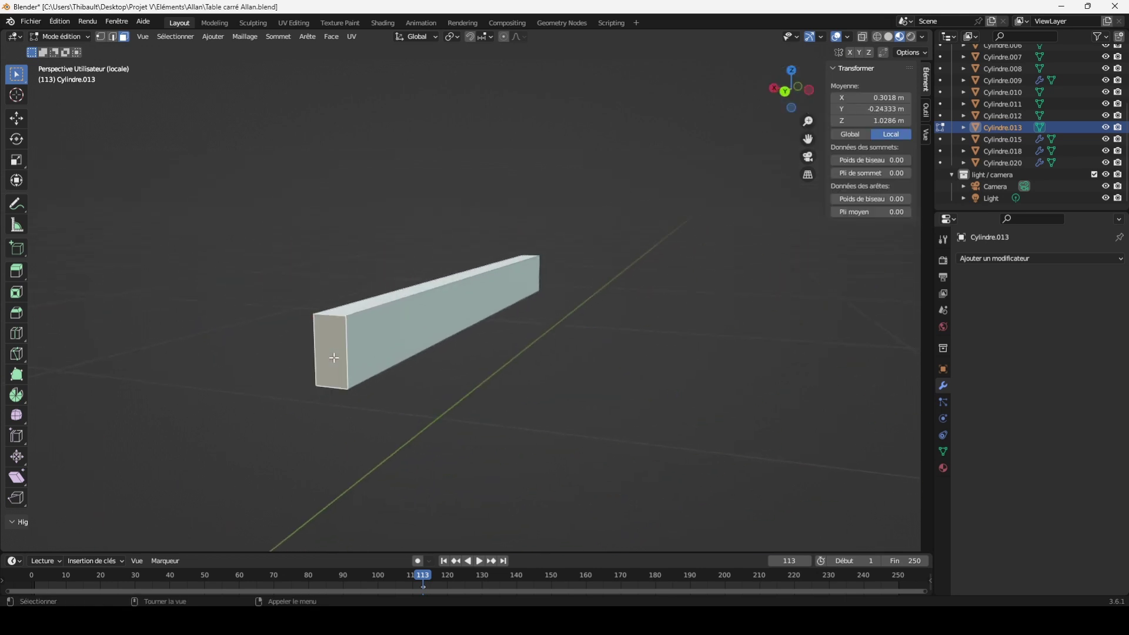
key(x)
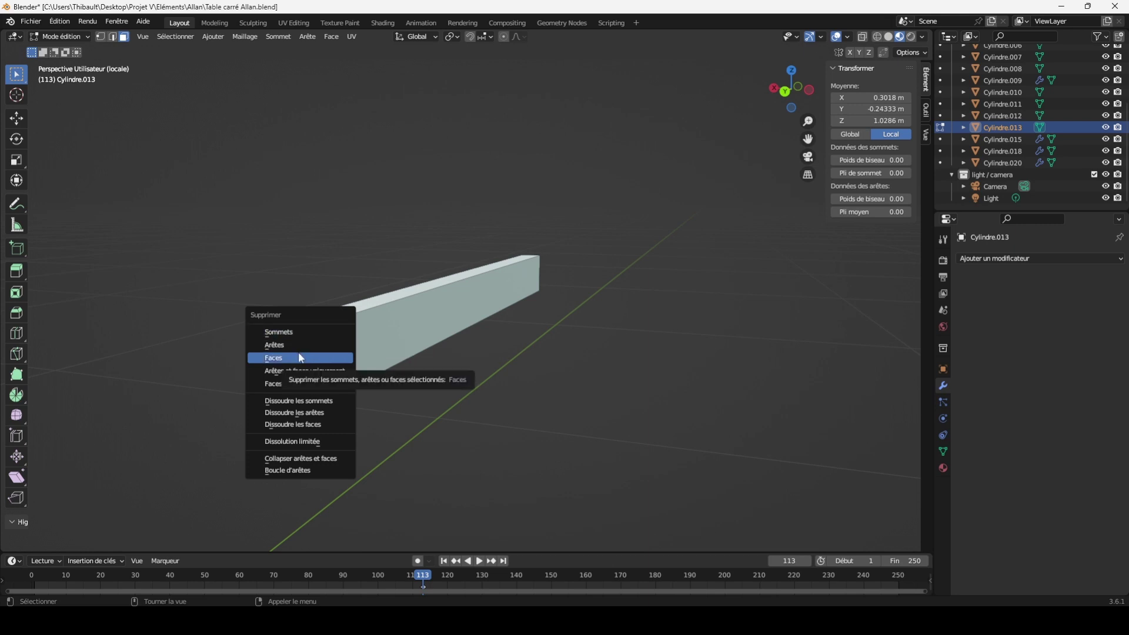
click(300, 357)
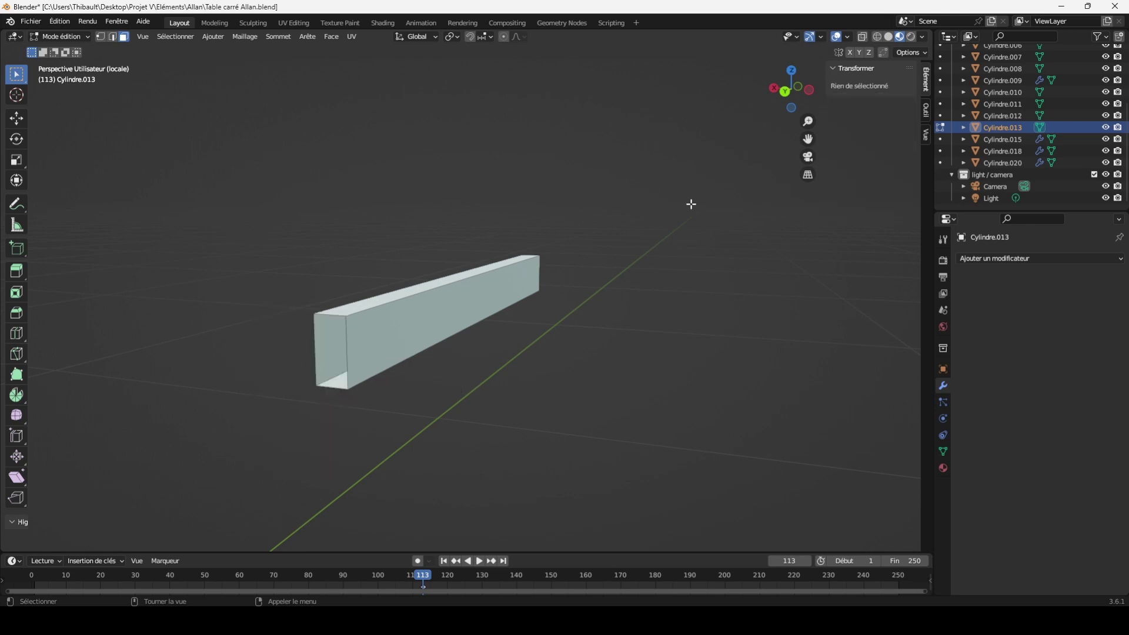
drag(805, 114, 800, 113)
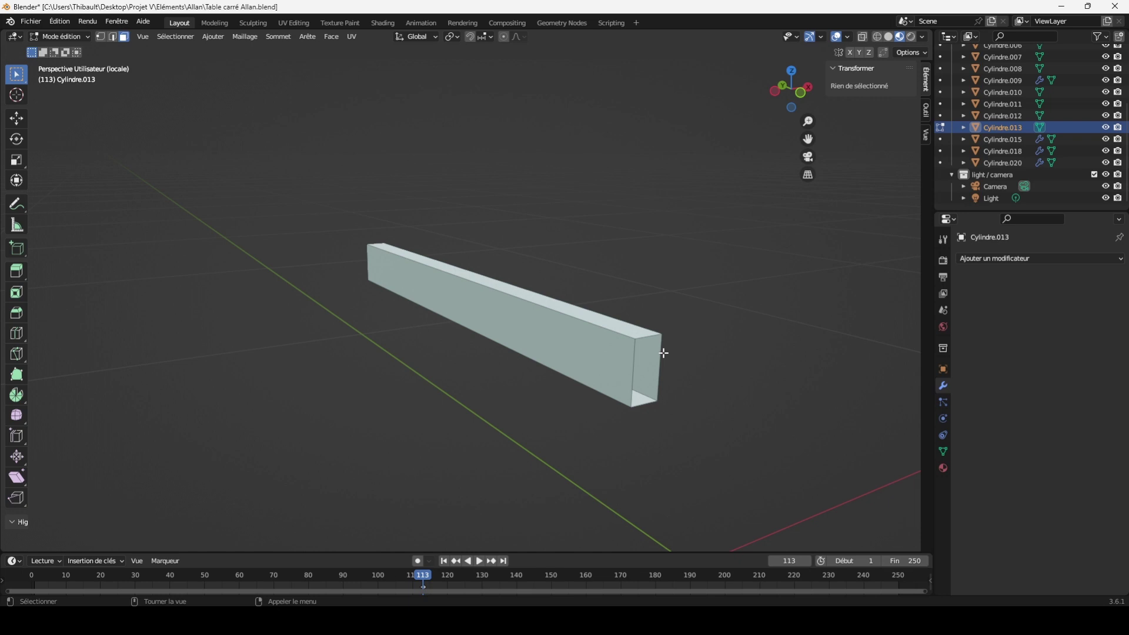
key(KP_Divide)
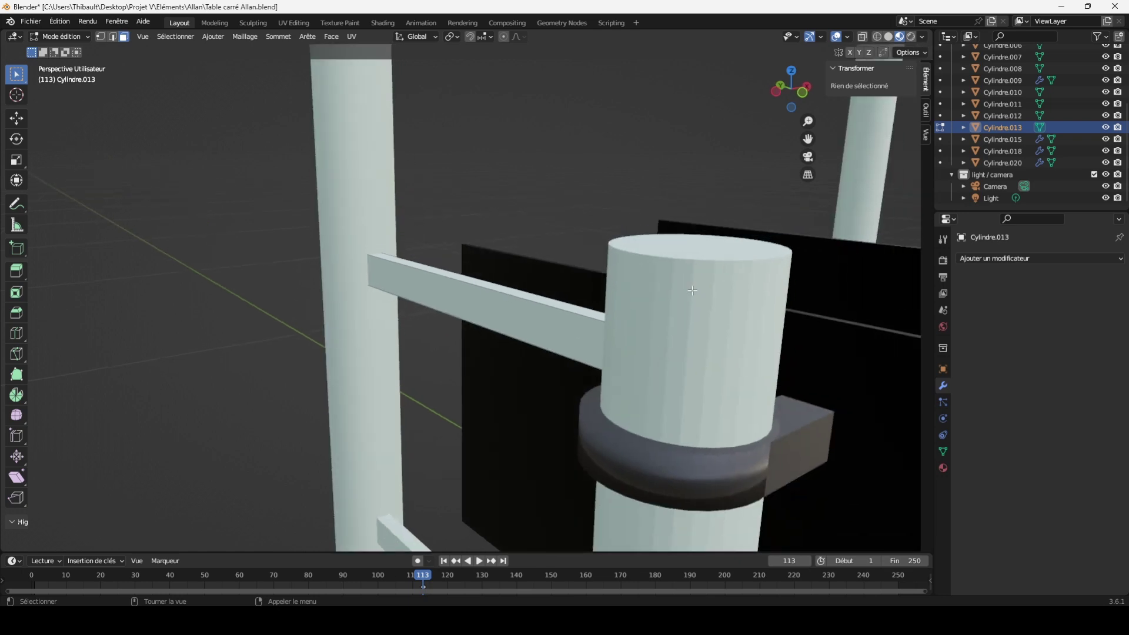
click(69, 39)
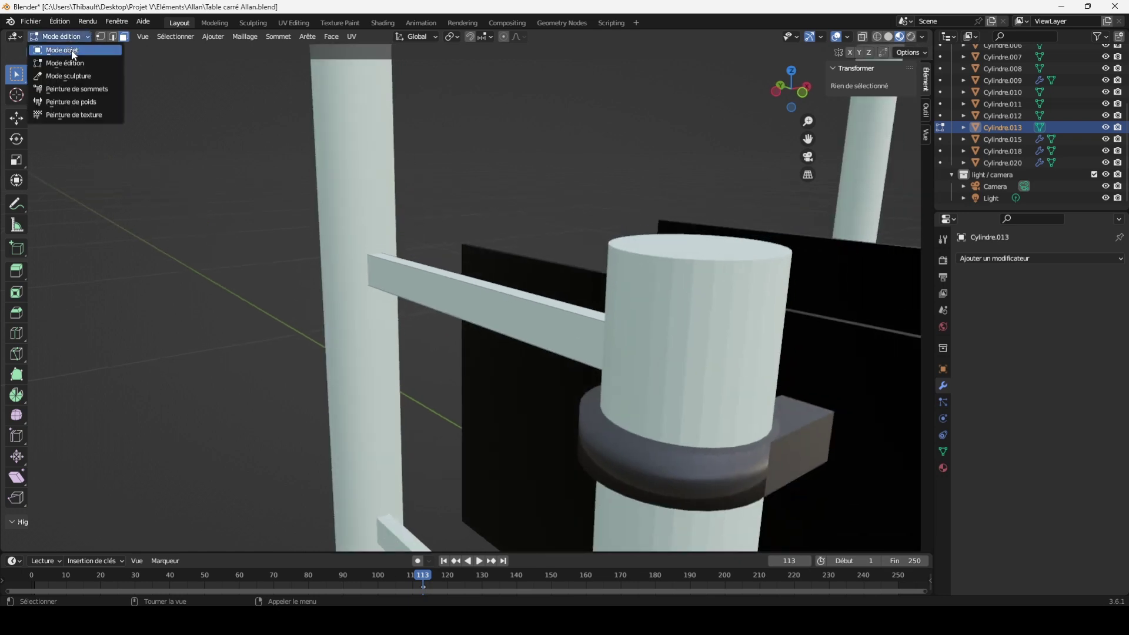
Return to Object Mode and reselect the upper rail
click(65, 50)
click(448, 206)
click(424, 284)
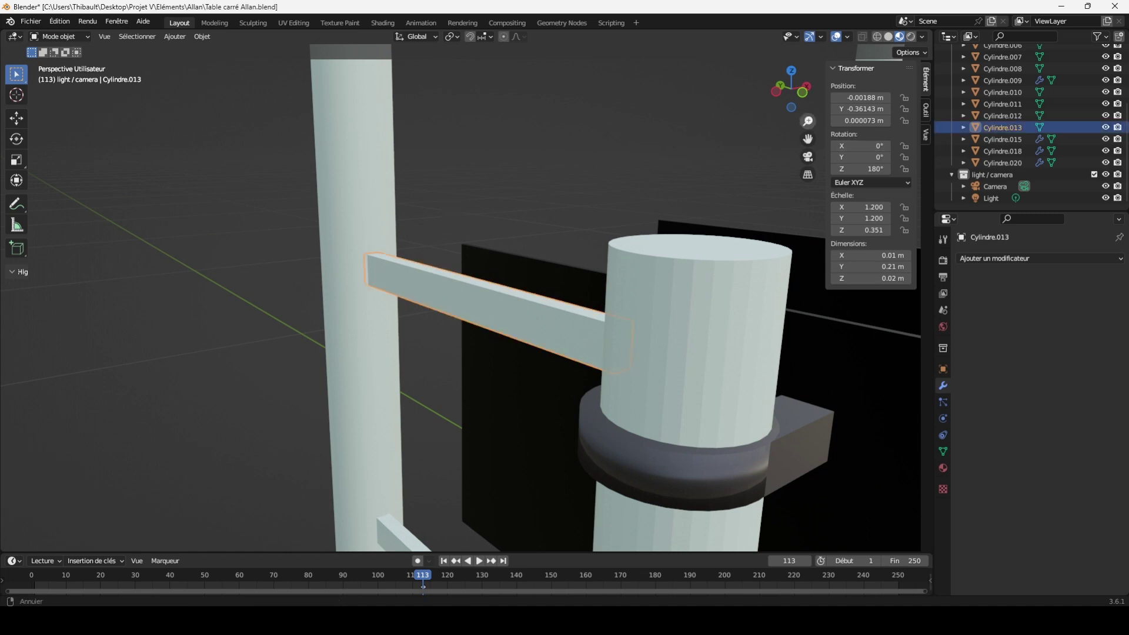
mouse_move(808, 121)
mouse_down()
mouse_move(808, 194)
mouse_move(549, 126)
mouse_up()
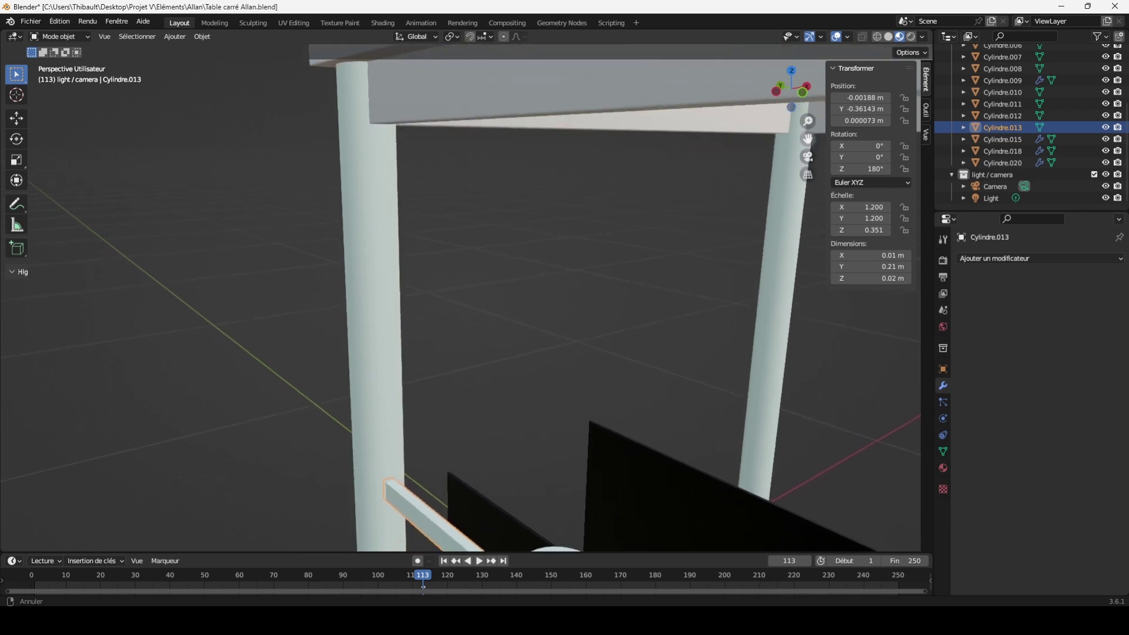
Copy the table top's Bevel (Biseau) modifier onto the rail with Copy to Selected
shift+click(442, 87)
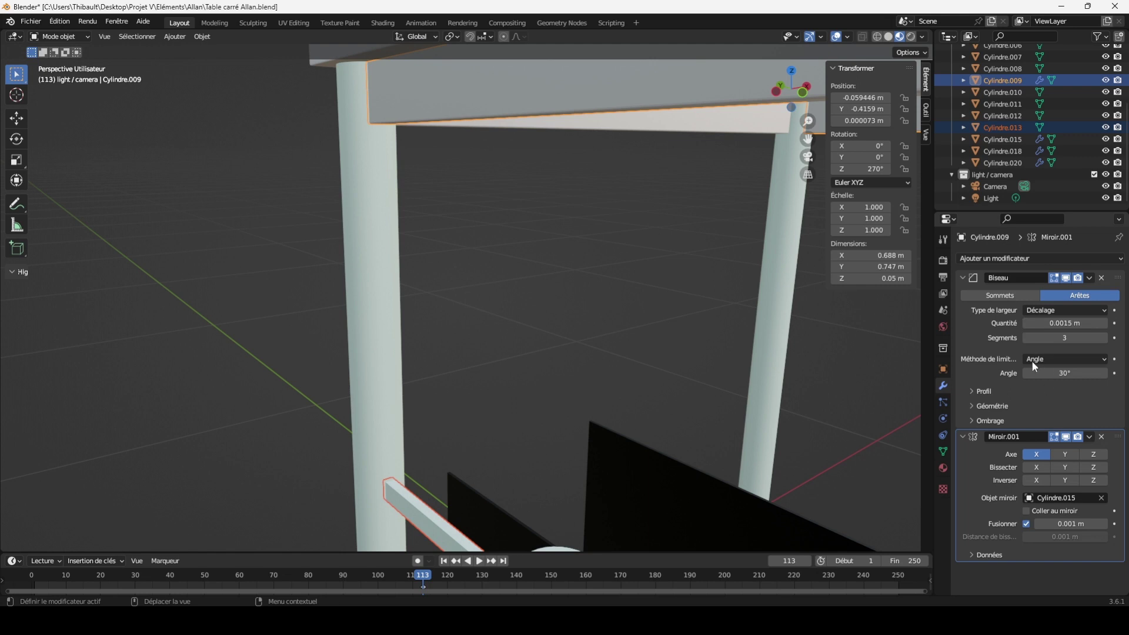
click(1091, 280)
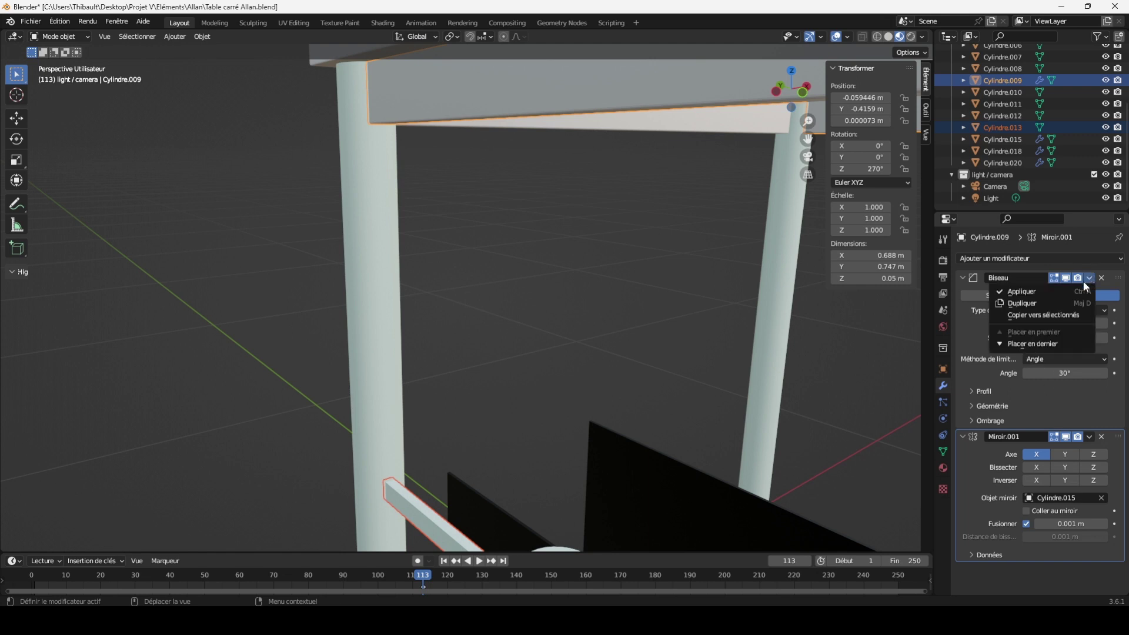
click(1060, 312)
click(615, 381)
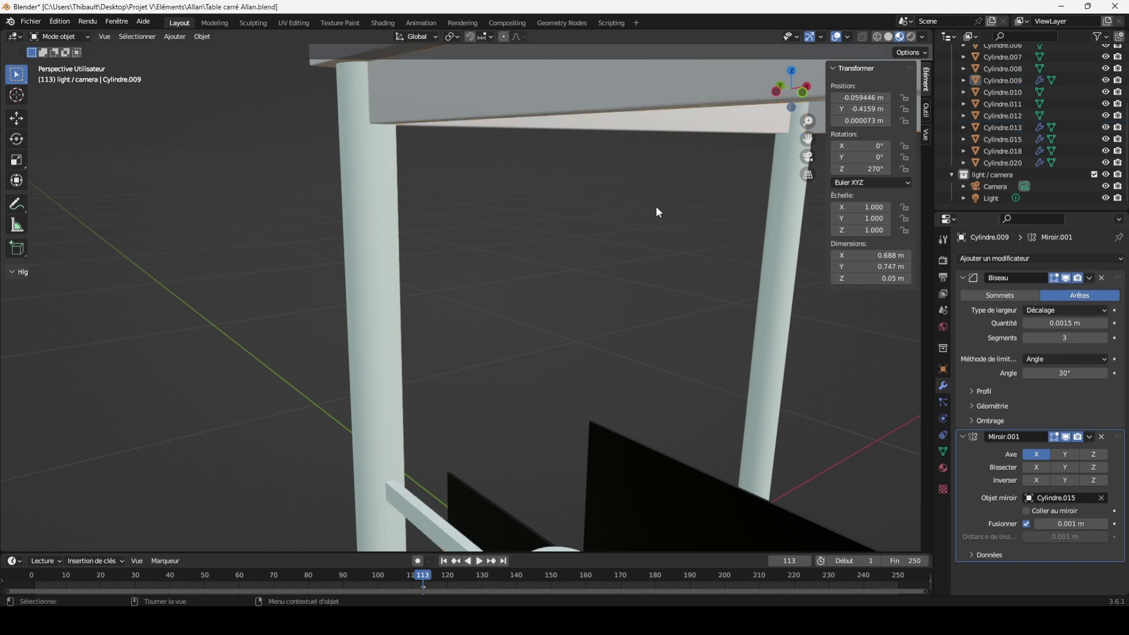
click(422, 529)
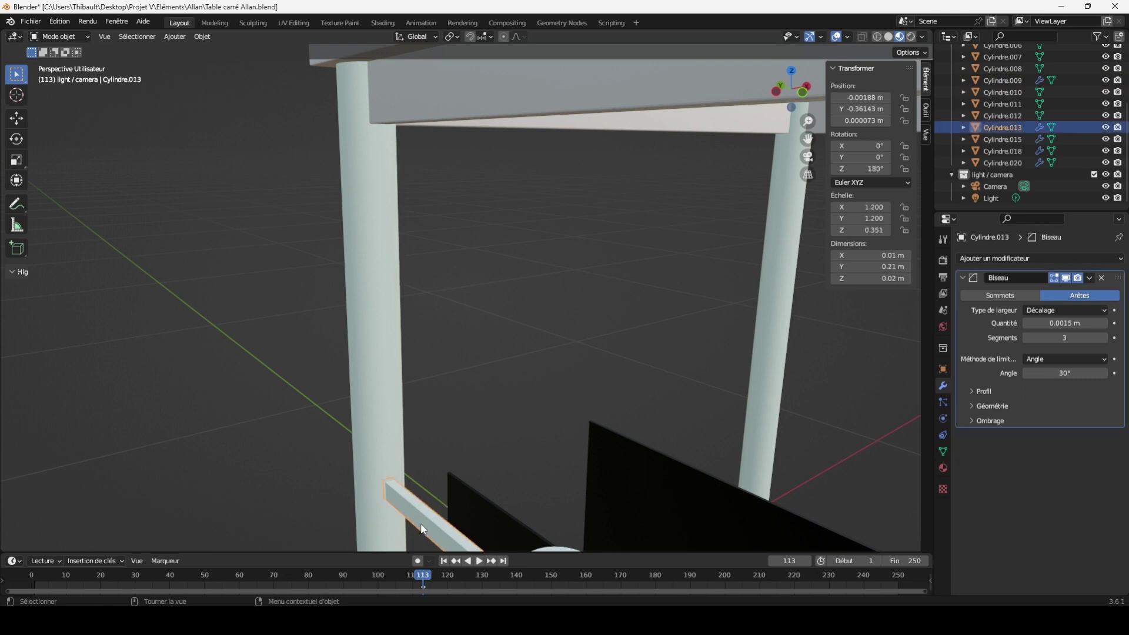
Apply the upper rail's scale and smooth-shade it
key(KP_Decimal)
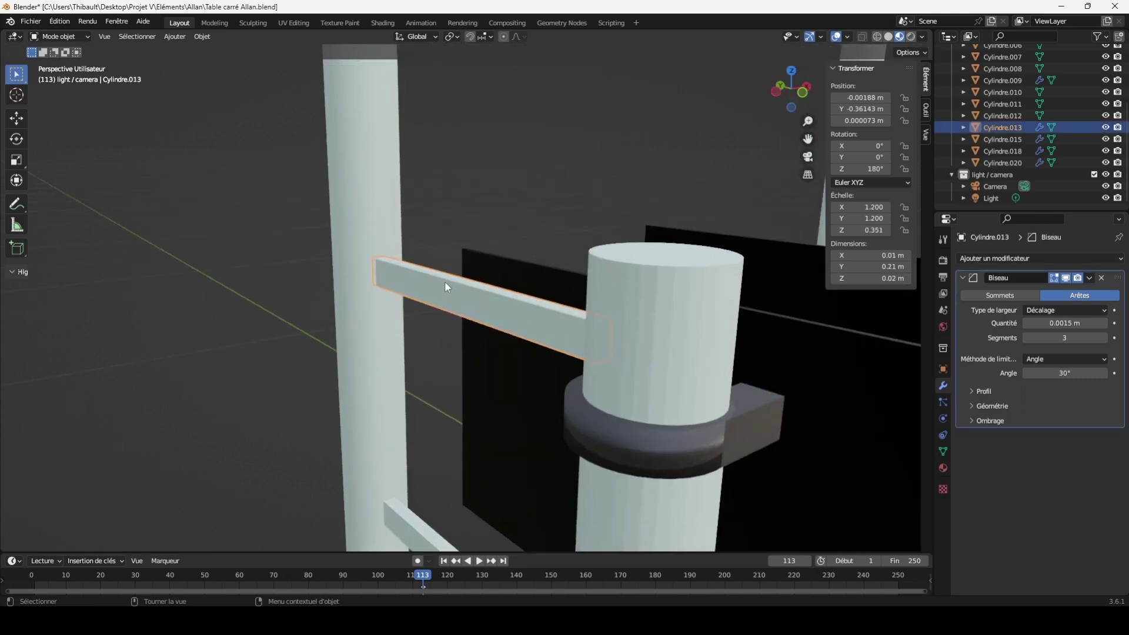
drag(808, 122, 809, 121)
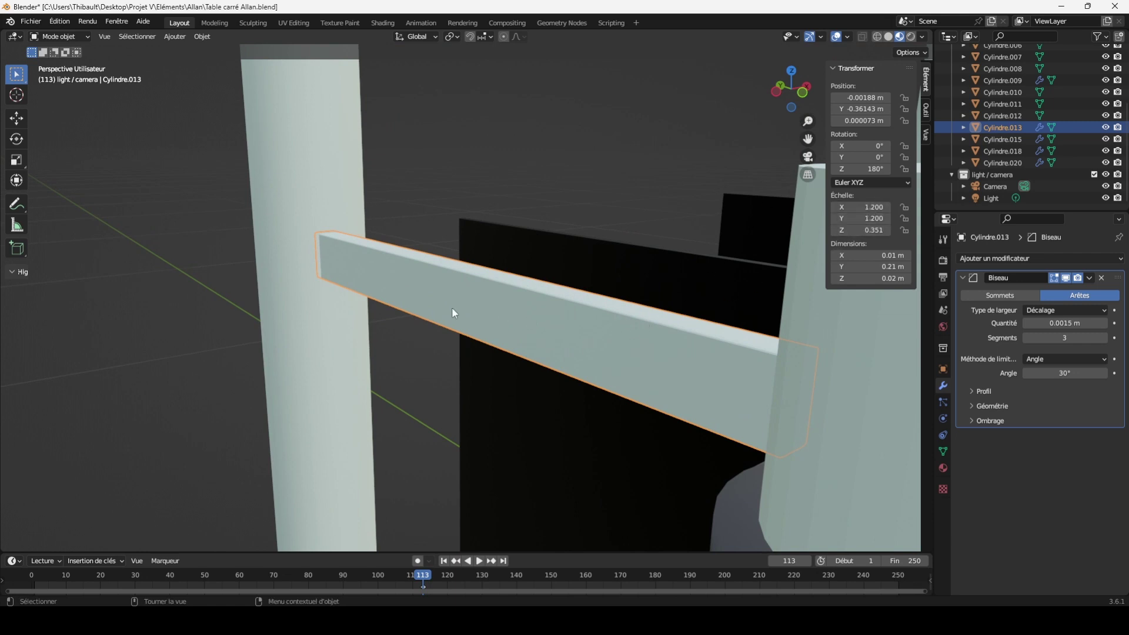
key(ctrl+a)
click(424, 282)
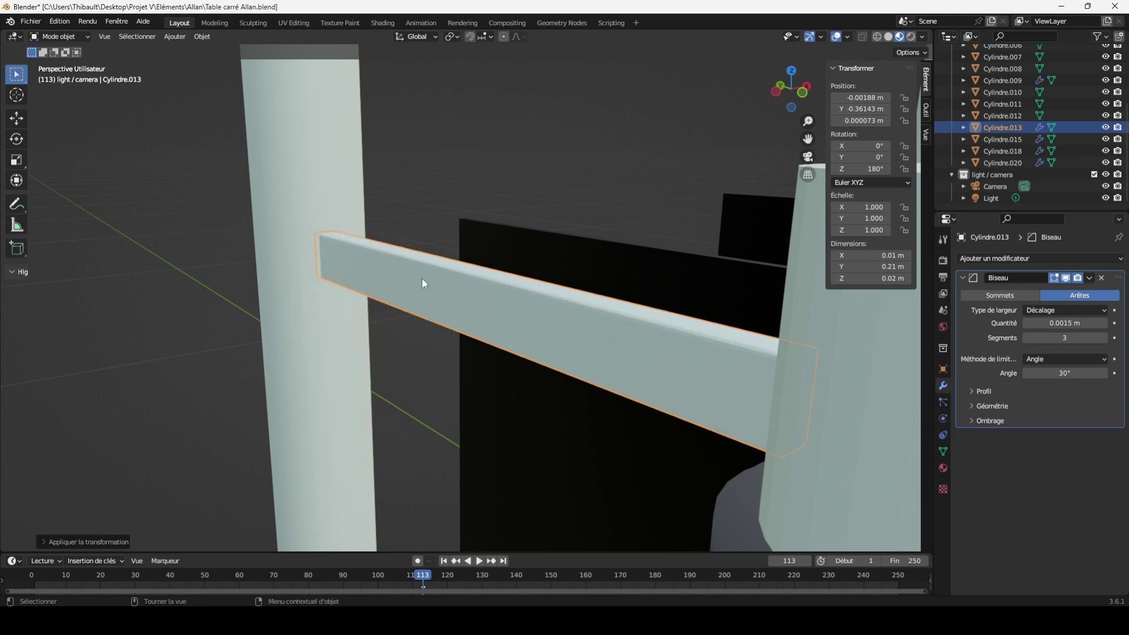
right_click(728, 349)
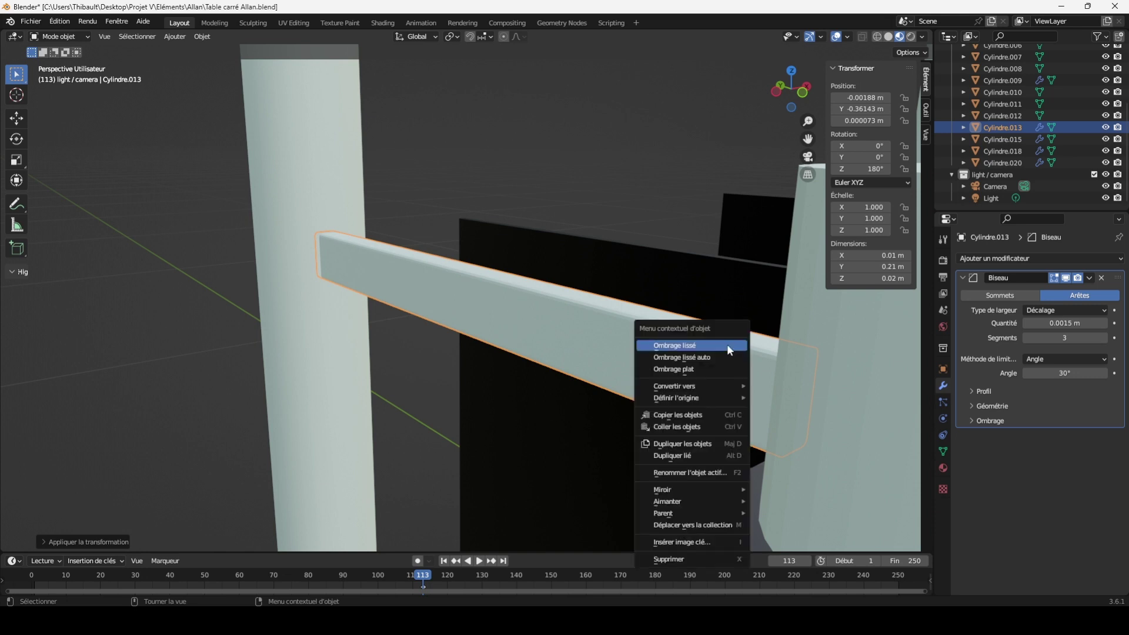
click(718, 350)
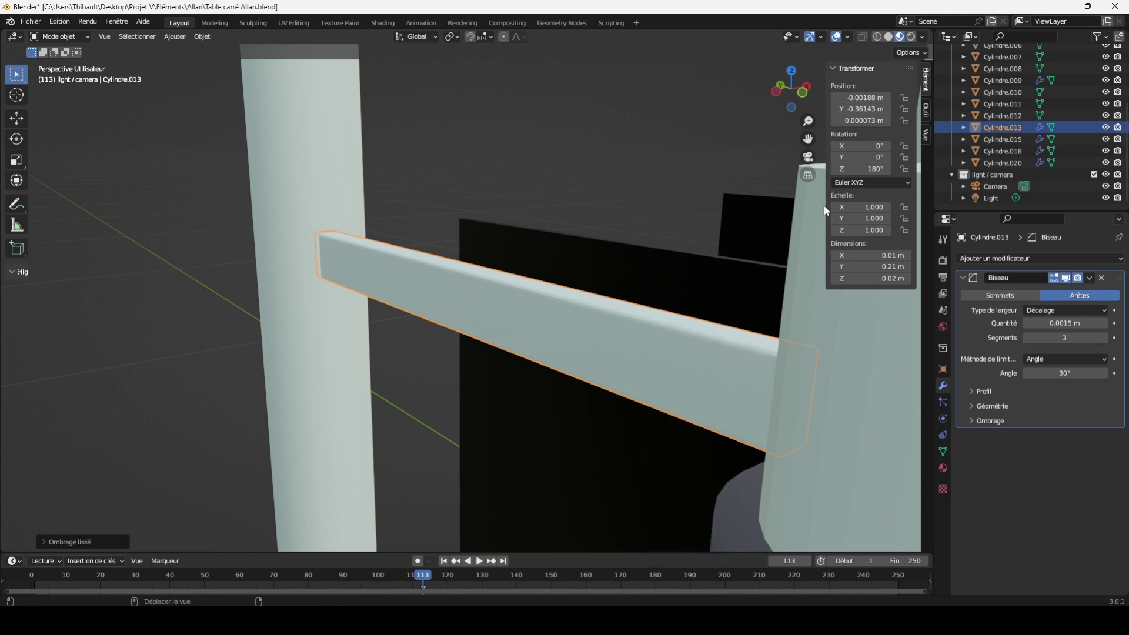
Smooth-shade the nearby post, then reselect the rail and view it from above
drag(808, 139, 694, 141)
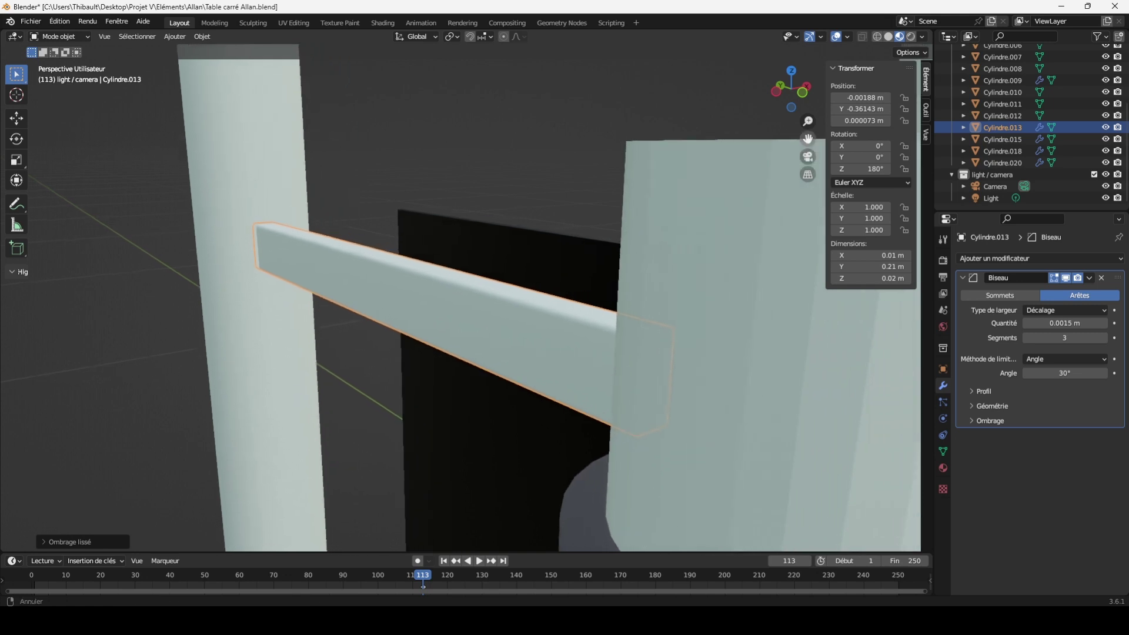
click(749, 276)
right_click(749, 276)
click(749, 276)
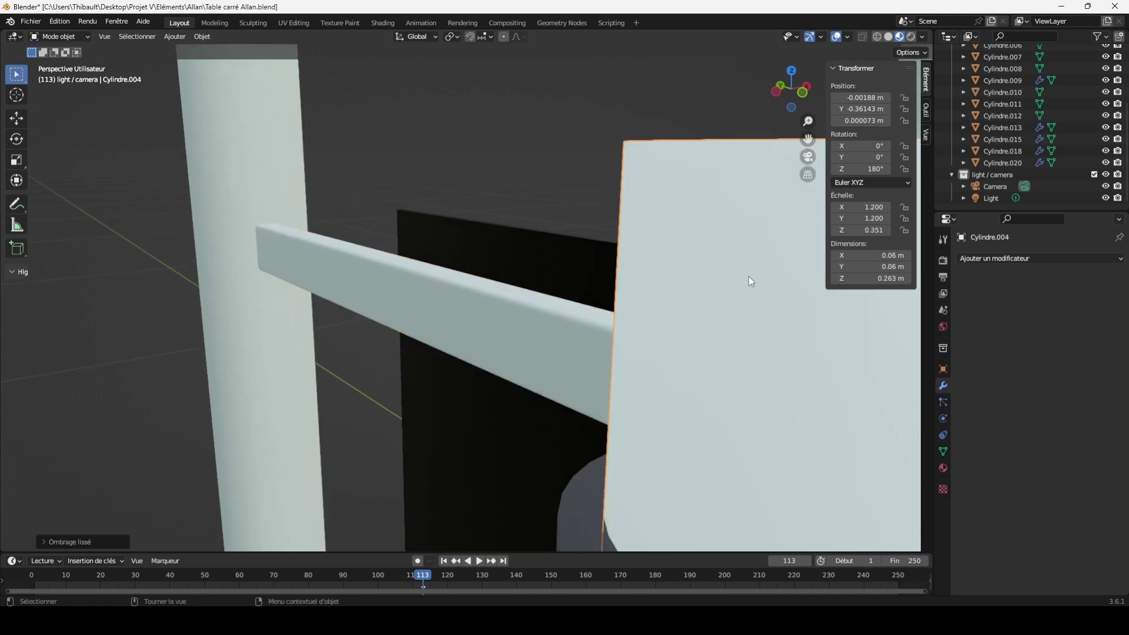
click(494, 339)
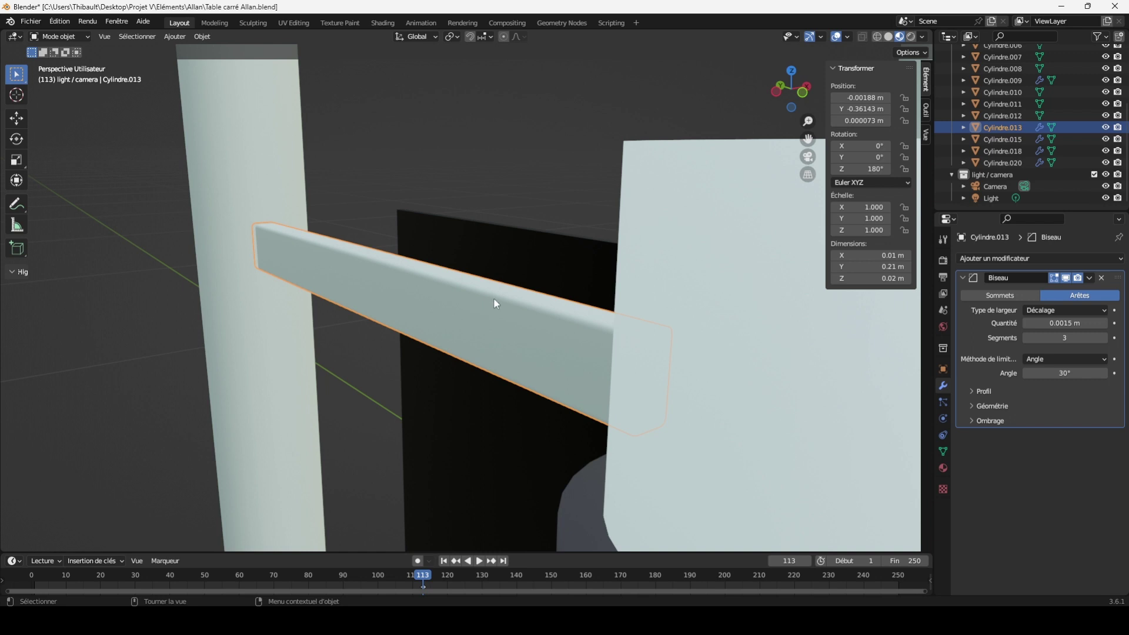
drag(808, 139, 894, 147)
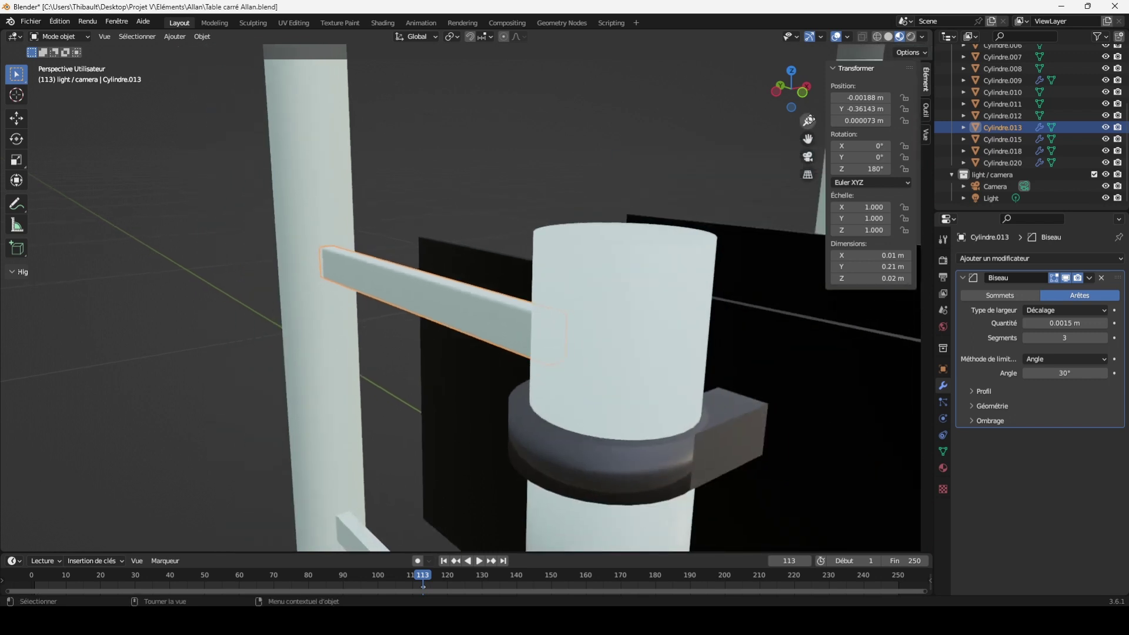
drag(808, 139, 808, 122)
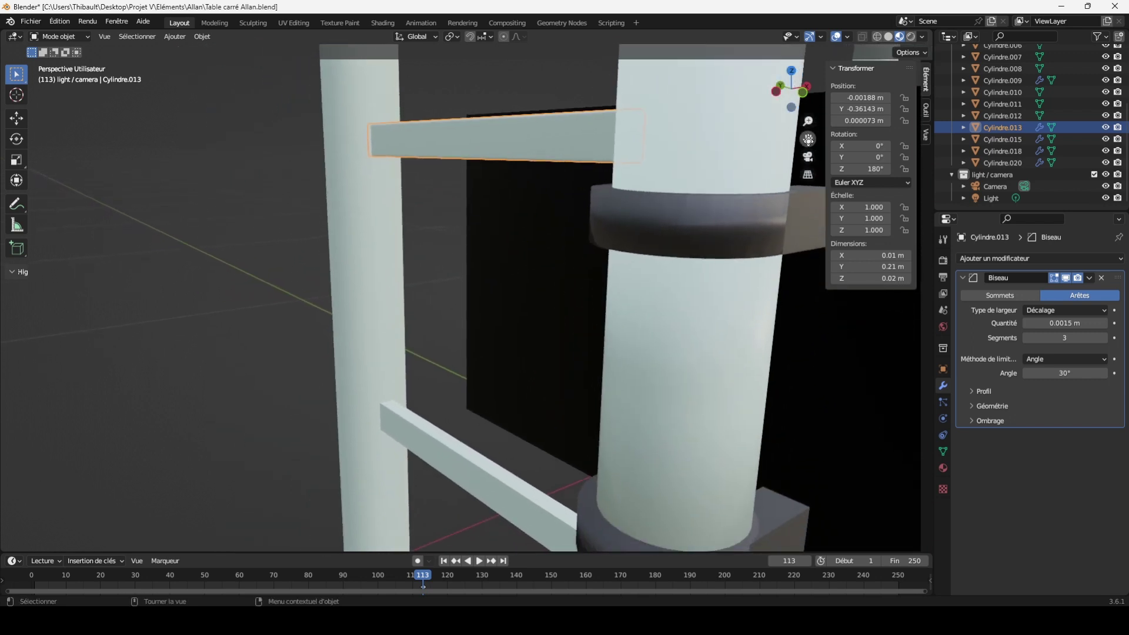
drag(791, 88, 735, 147)
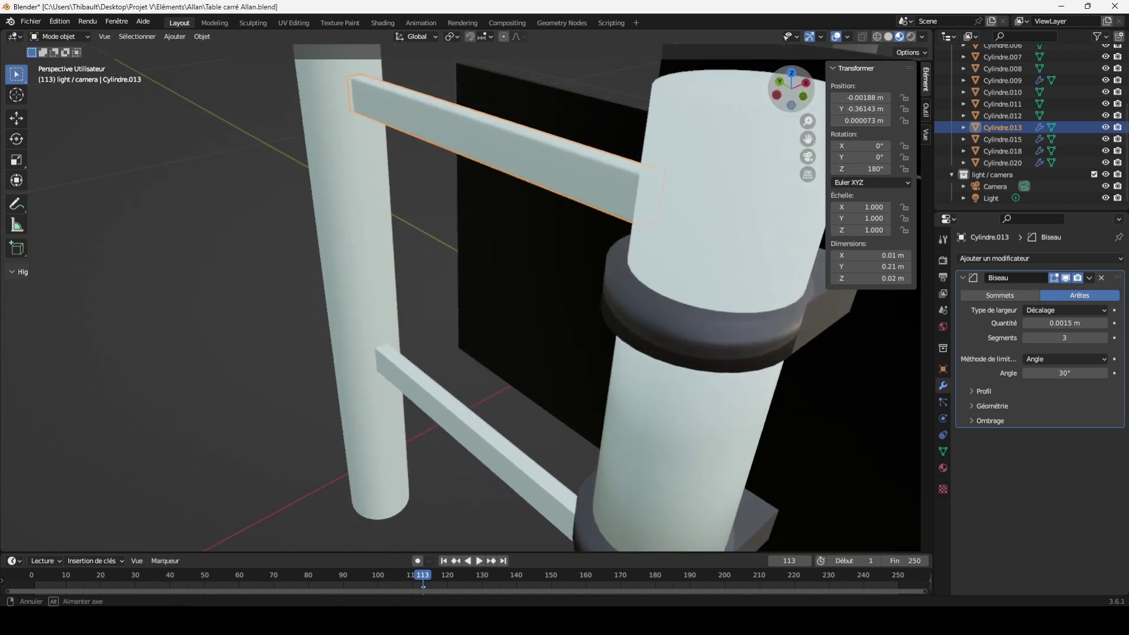
Add an Array modifier to the upper rail and collapse the Bevel panel
click(472, 435)
click(497, 150)
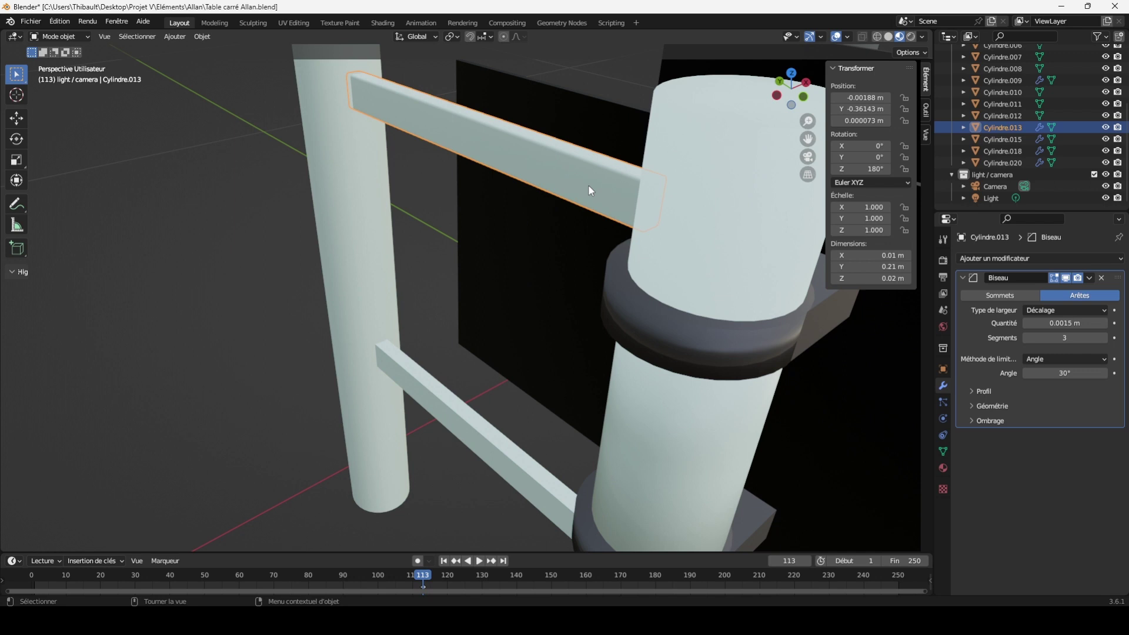
click(985, 257)
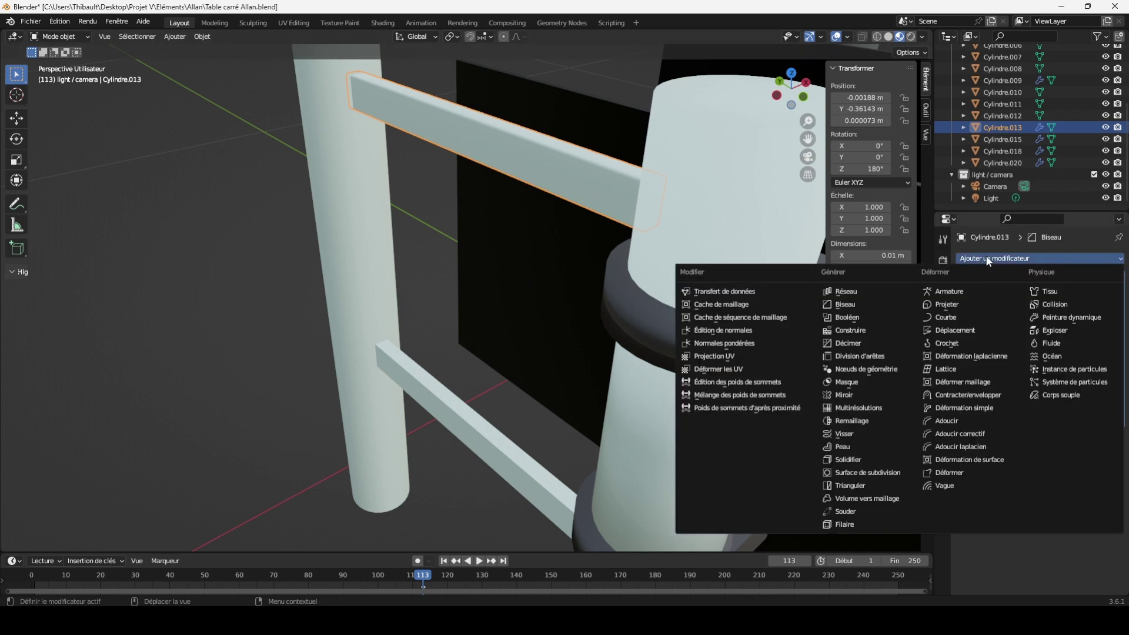
click(845, 292)
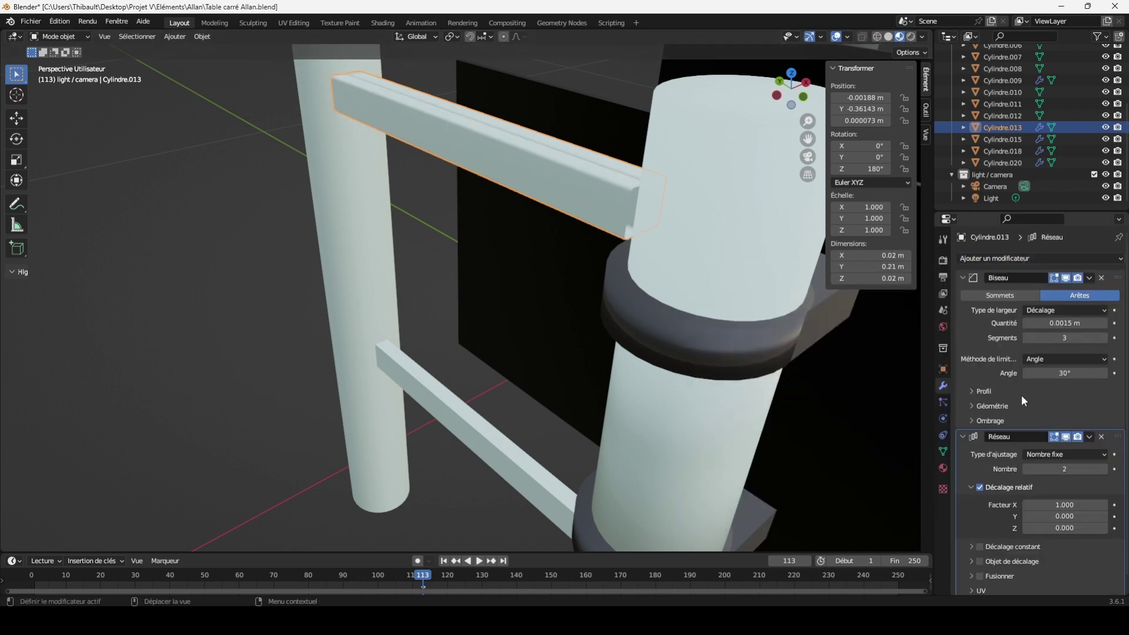
click(963, 277)
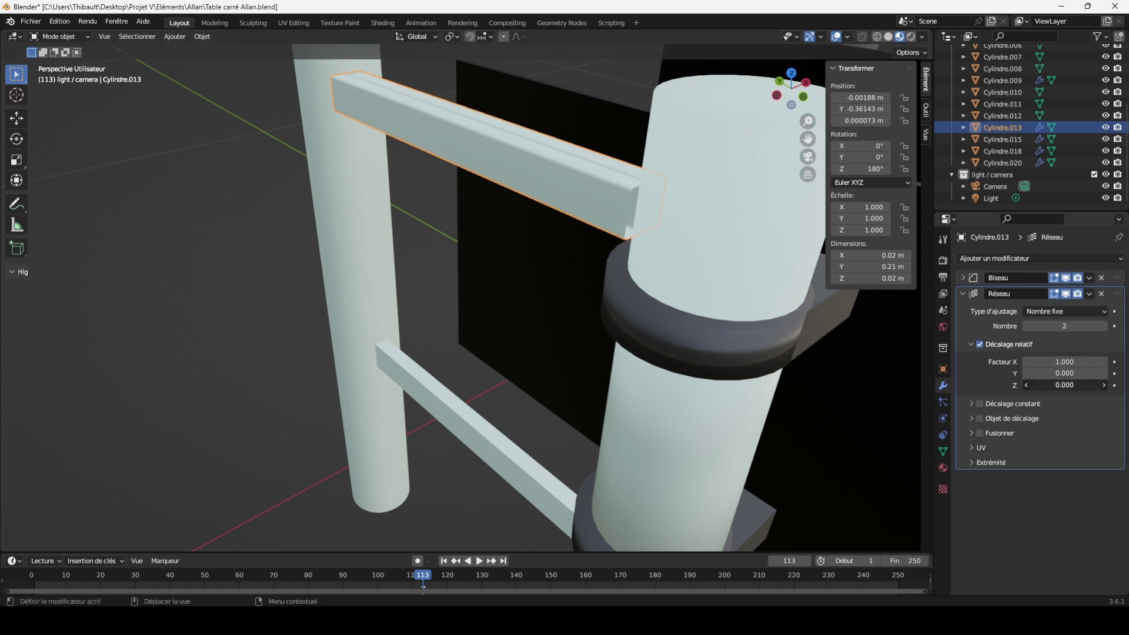
Set the array's relative offset to X 0 and Z about -9.3, placing the copy at the lower rail
click(1052, 386)
text(1)
key(Return)
click(1068, 361)
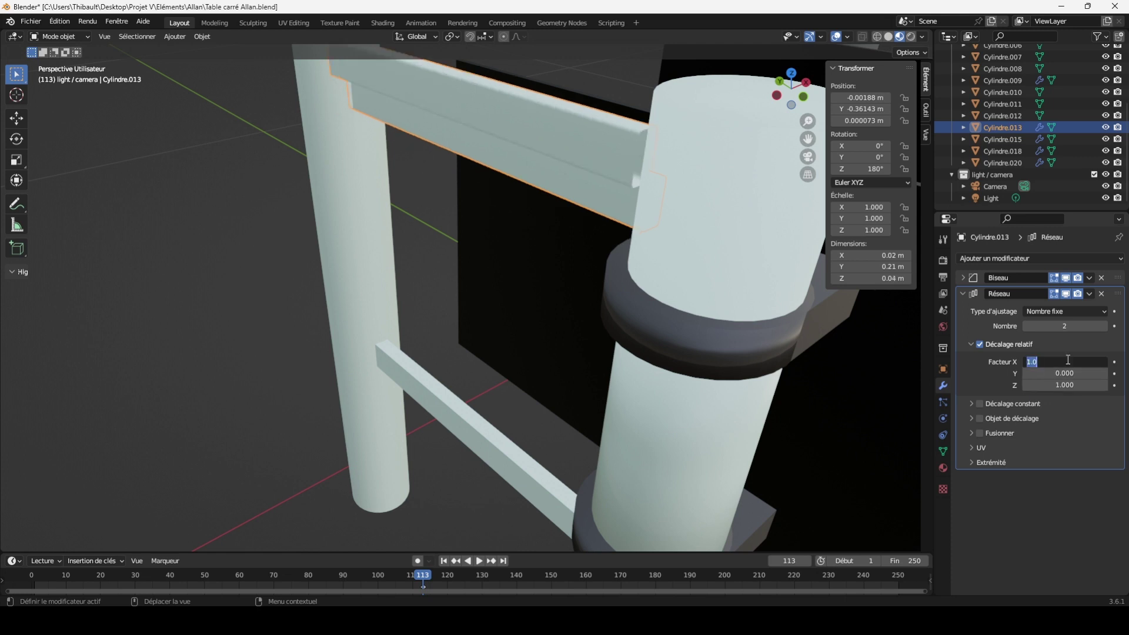
text(0)
key(Return)
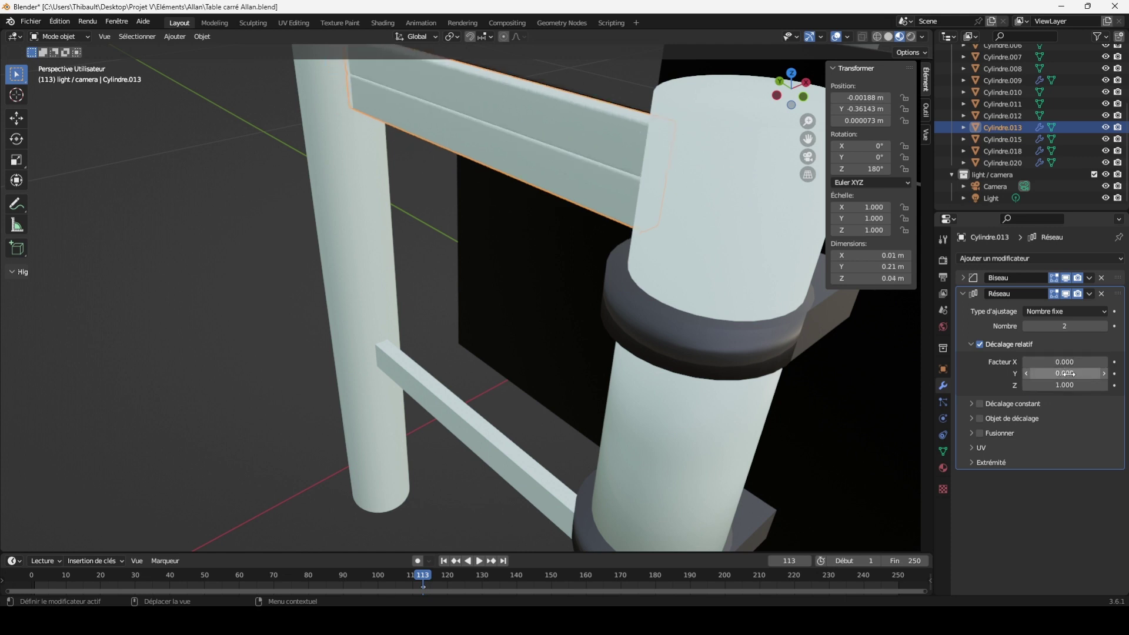
click(1065, 385)
text(2.9)
key(Return)
drag(1065, 385, 1017, 385)
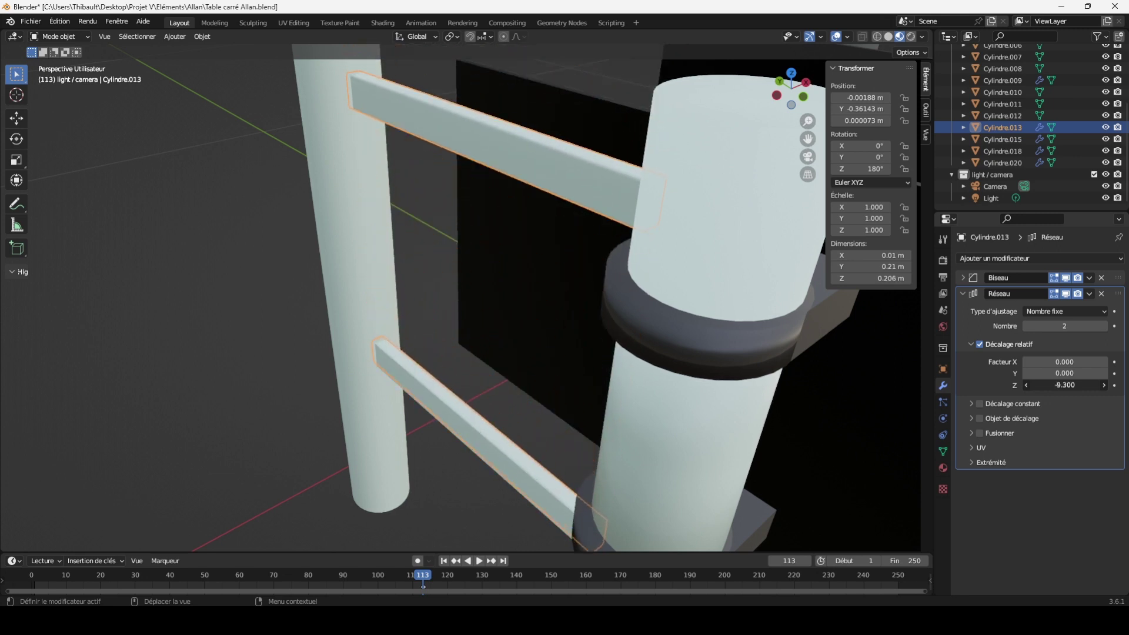
drag(1017, 385, 1019, 385)
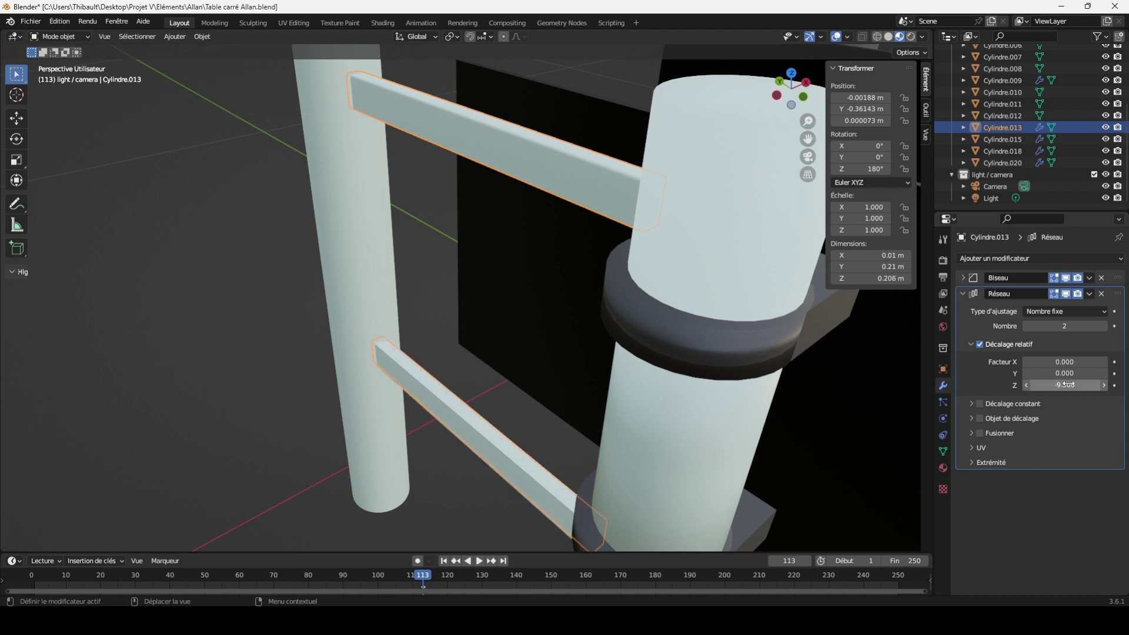
click(508, 461)
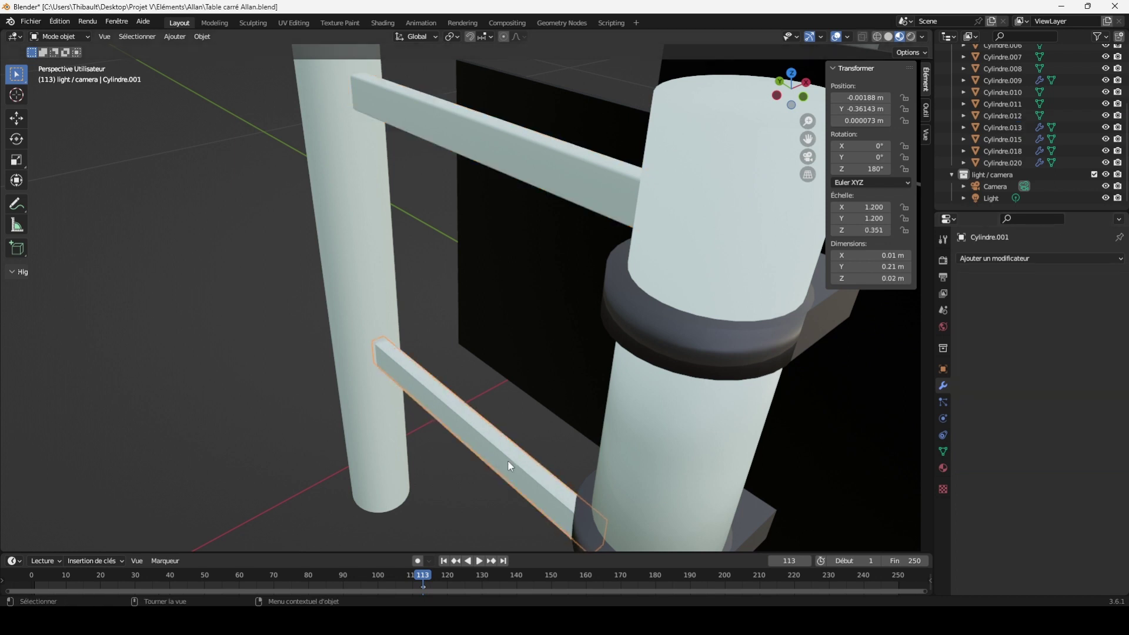
Delete the separate lower rail and zoom out to view the finished table
key(Delete)
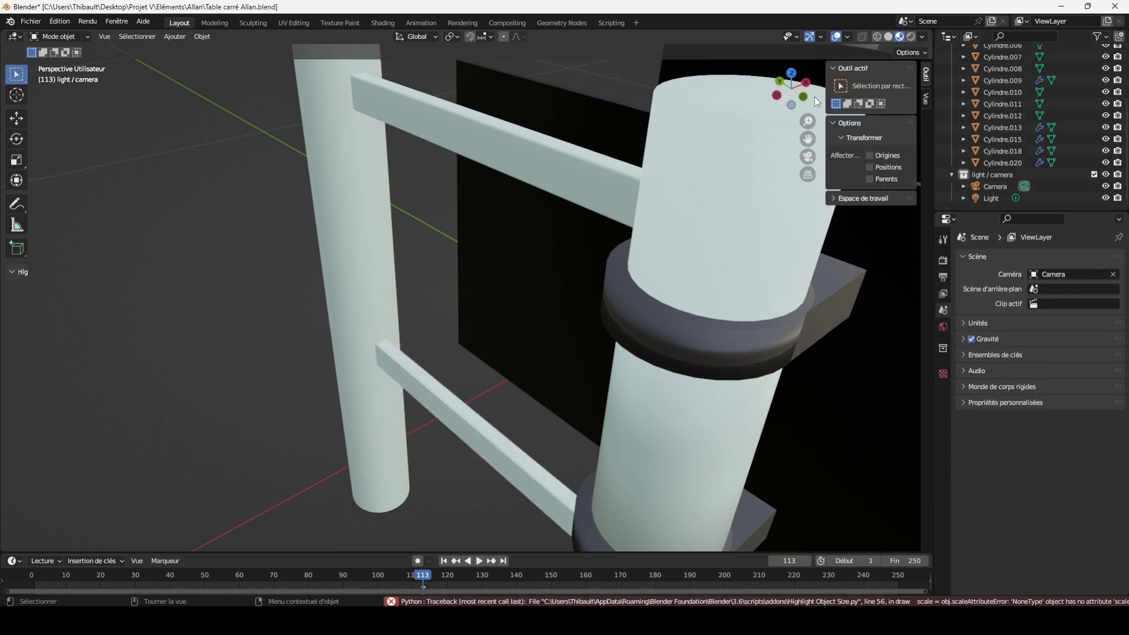
drag(814, 100, 562, 151)
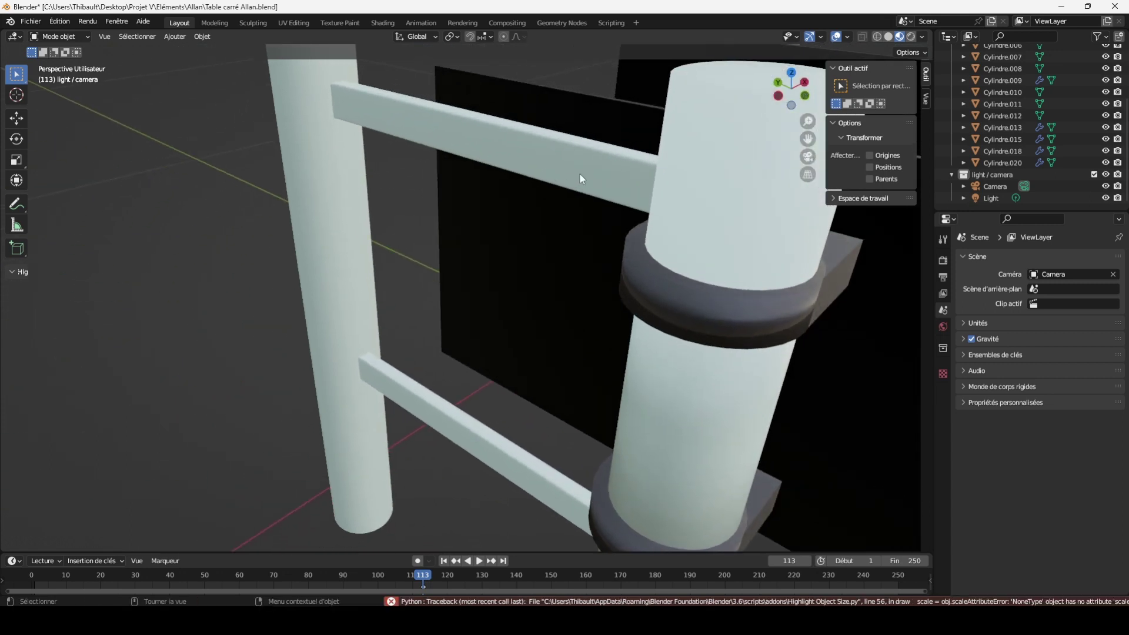
mouse_move(802, 118)
mouse_down()
mouse_move(803, 177)
mouse_move(764, 147)
mouse_move(809, 122)
mouse_move(782, 92)
mouse_up()
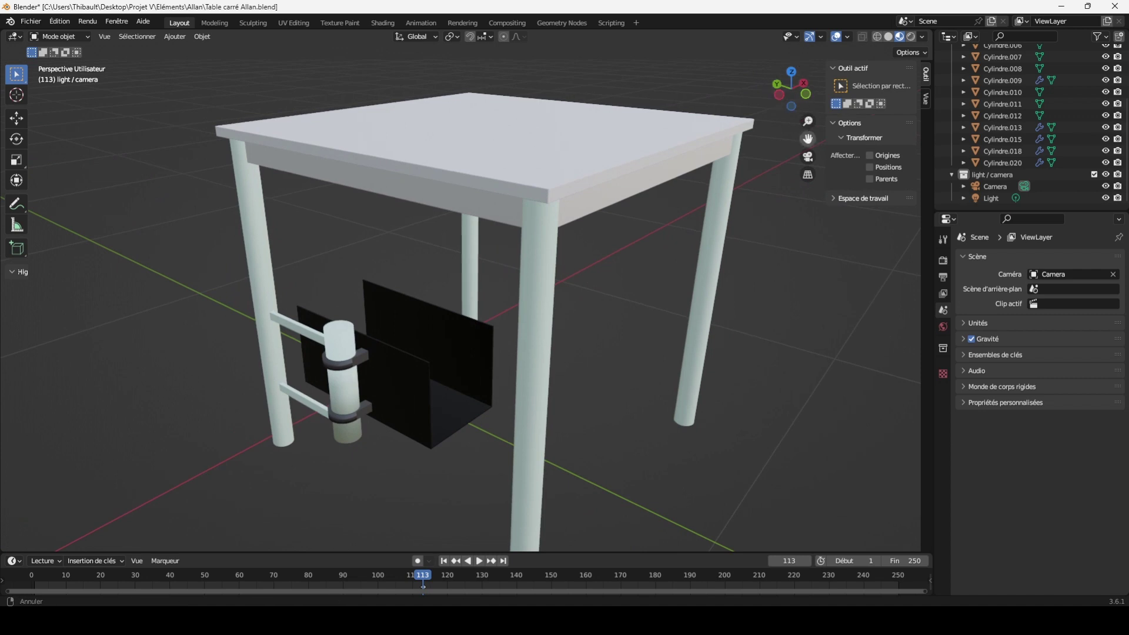
mouse_move(808, 139)
mouse_down()
mouse_move(775, 109)
mouse_move(808, 142)
mouse_move(808, 126)
mouse_up()
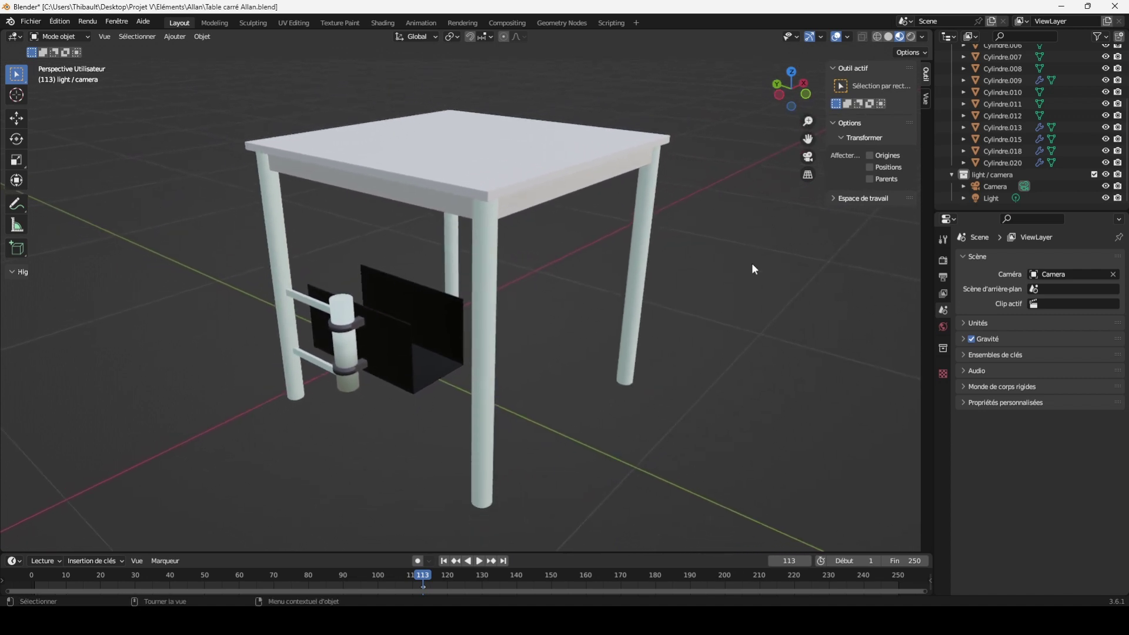